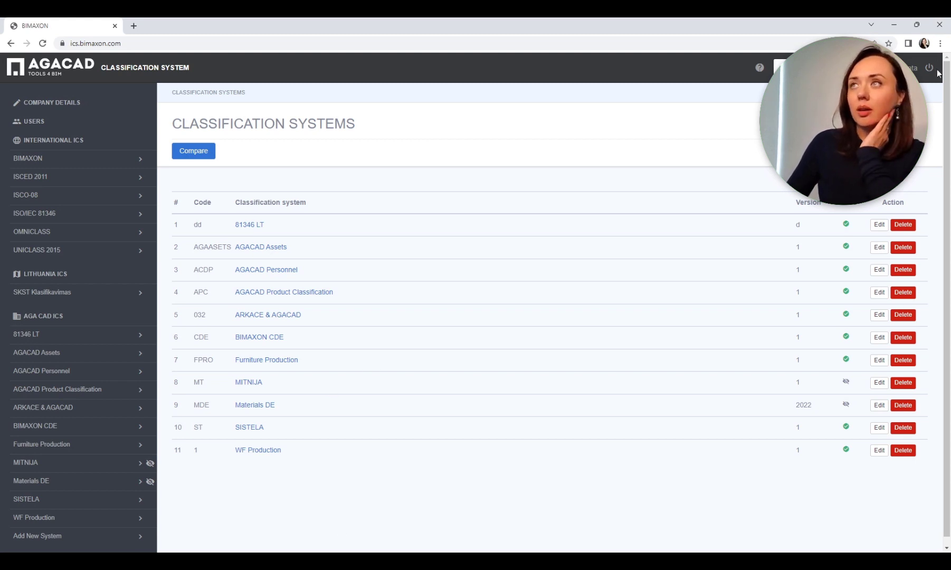
Step: Look through the list of available accounts and open the company's list of users
left_click(824, 68)
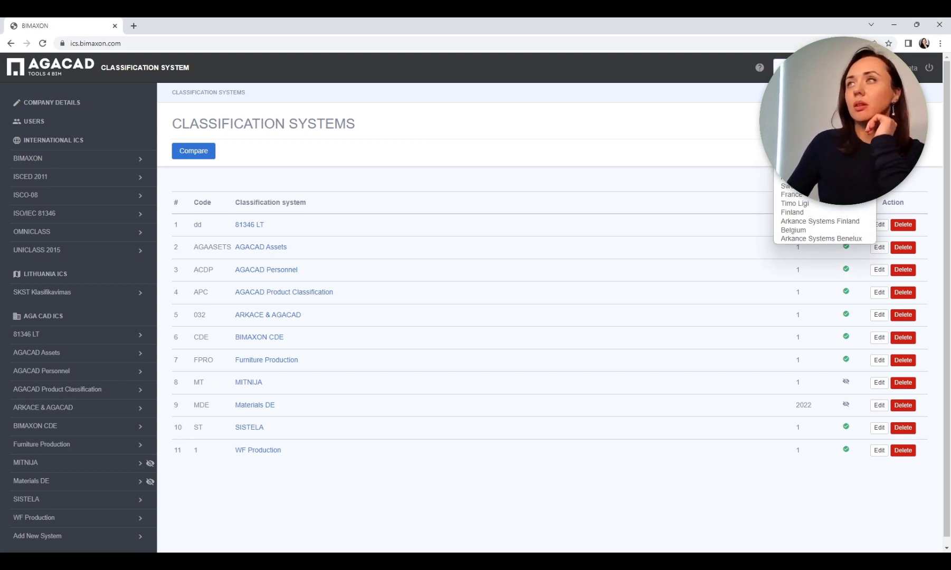
left_click(824, 68)
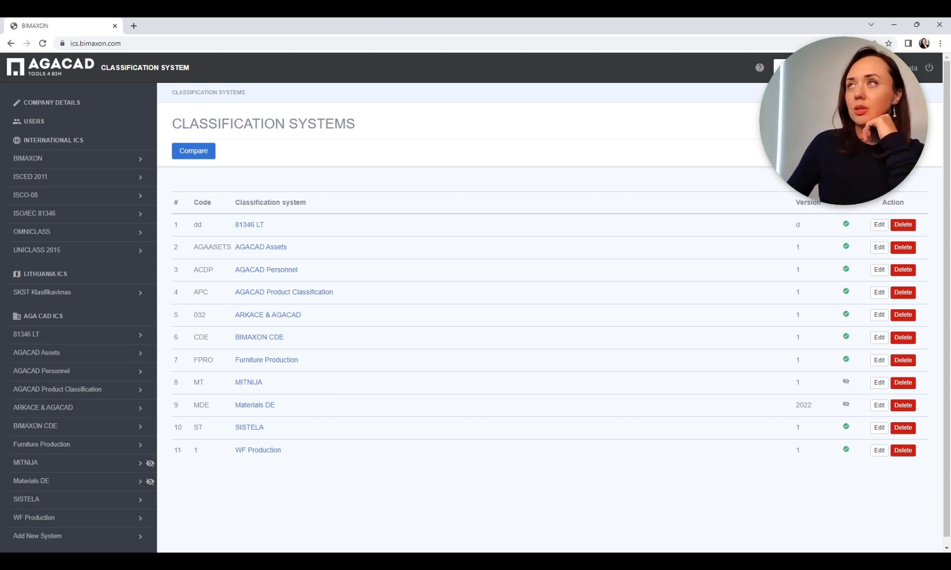
left_click(824, 67)
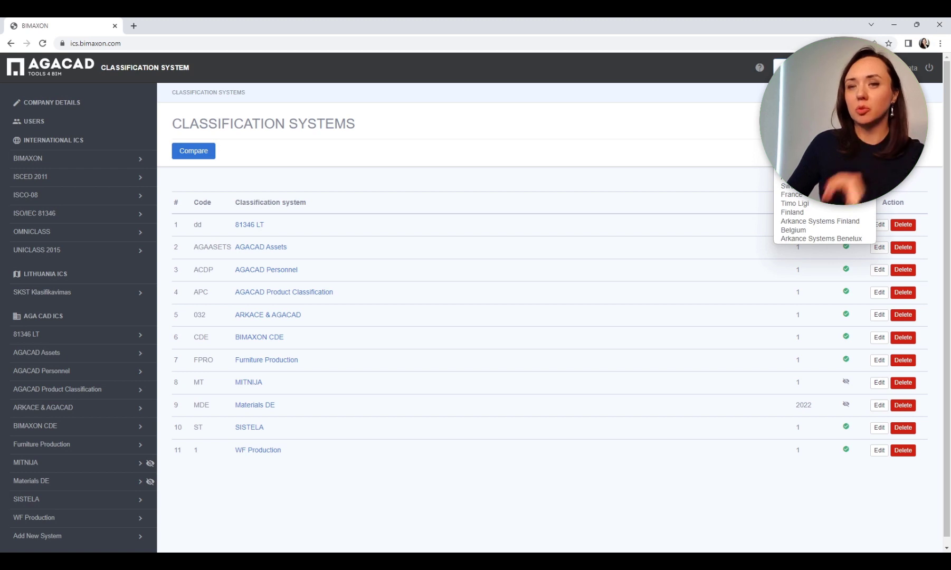
left_click(825, 67)
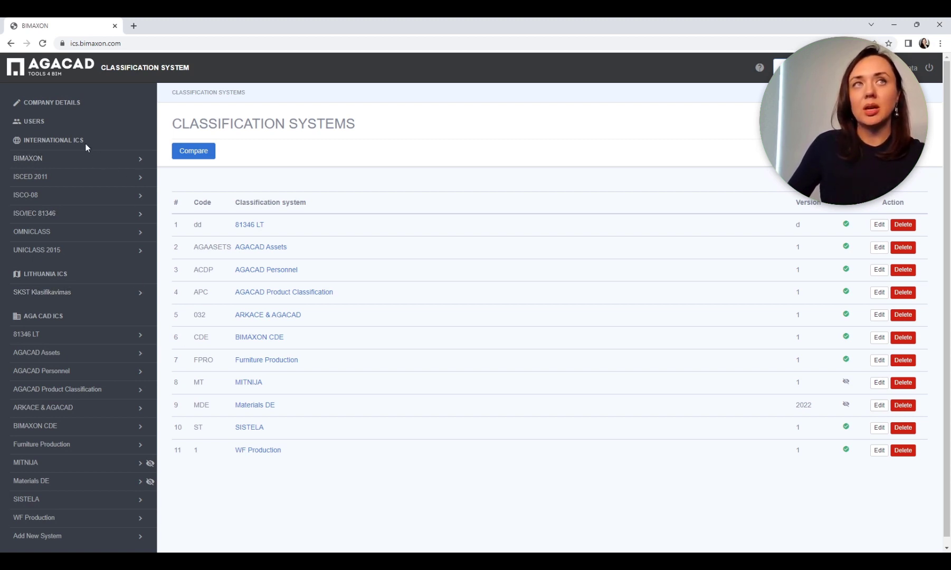
left_click(30, 123)
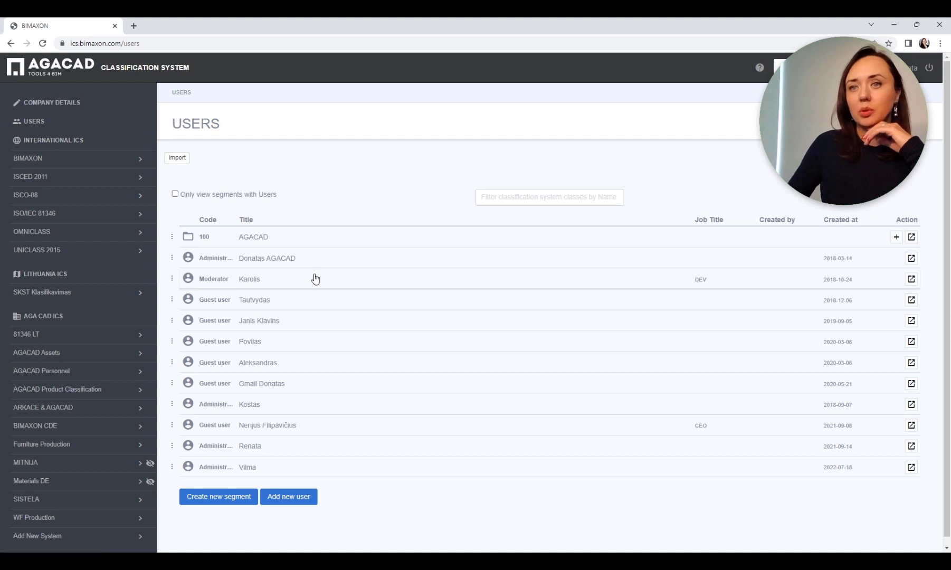
Step: Browse the UNICLASS 2015 table Ac Activities - 30 July 2017 - v1.4 down to the classes under Strategy stage activities
left_click(49, 141)
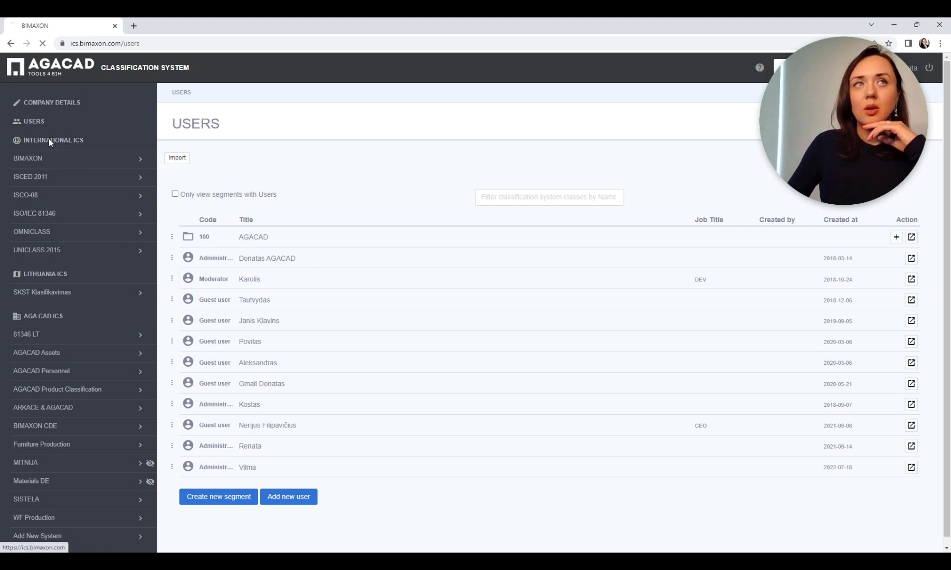
left_click(47, 251)
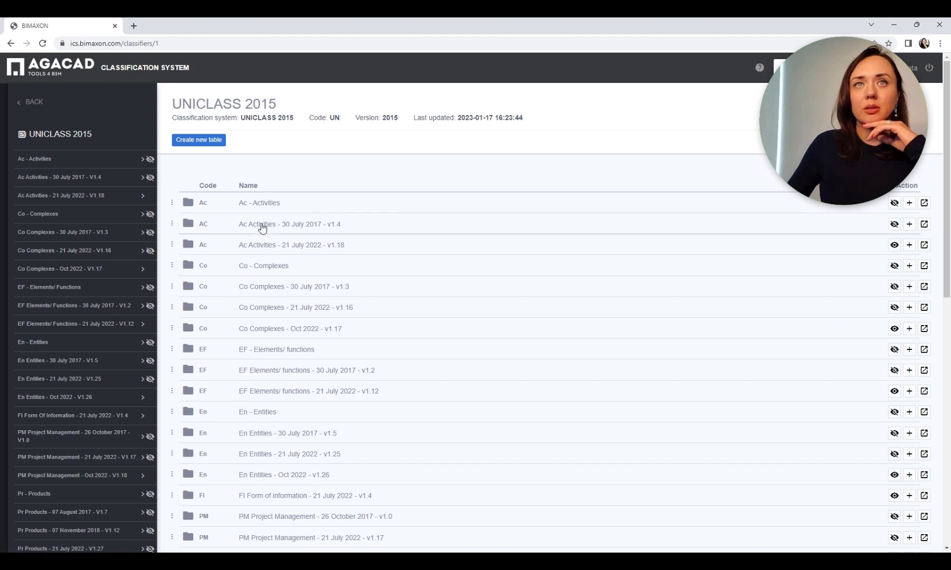
left_click(262, 228)
left_click(261, 231)
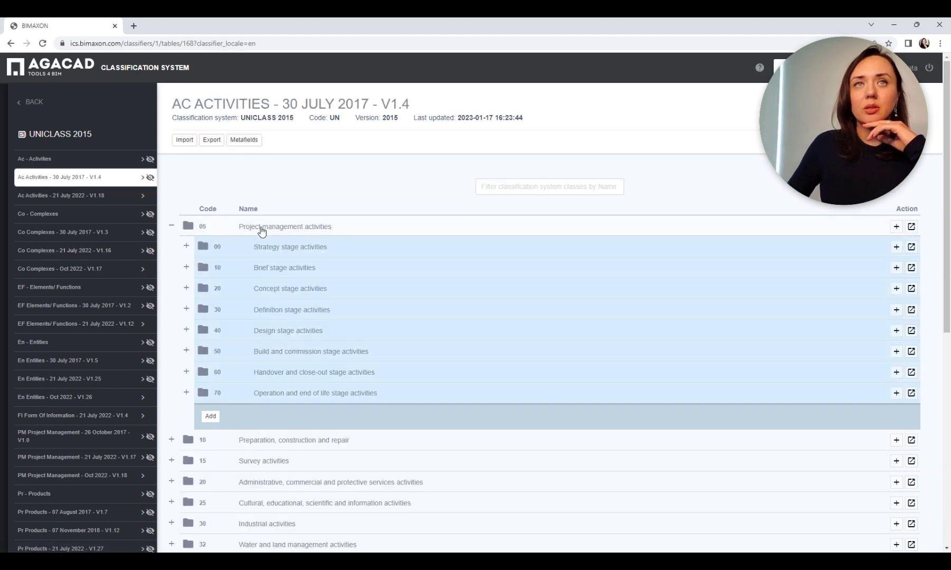
left_click(262, 248)
left_click(30, 102)
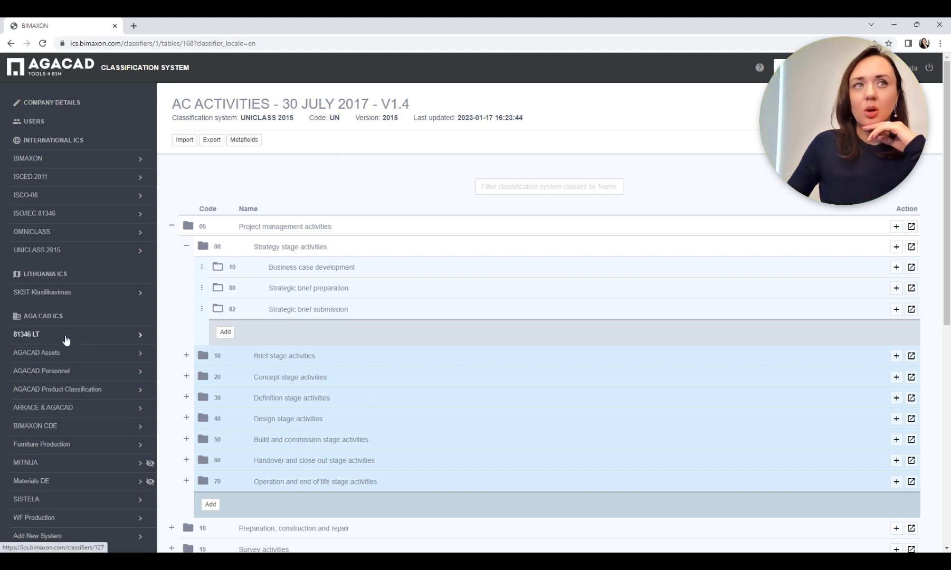
Step: Open the class details of Business case development in the UNICLASS 2015 table Ac Activities - 21 July 2022 - v1.18
left_click(48, 276)
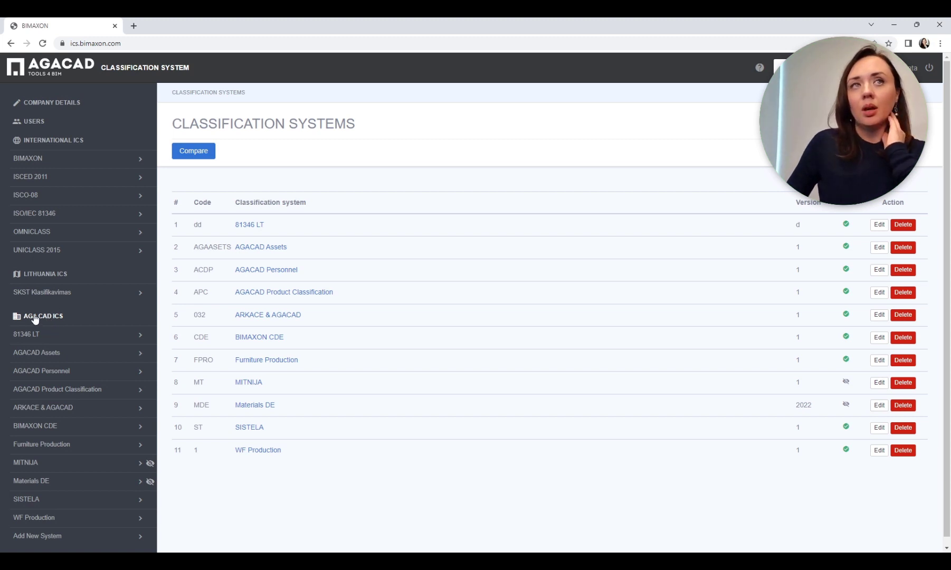
left_click(50, 251)
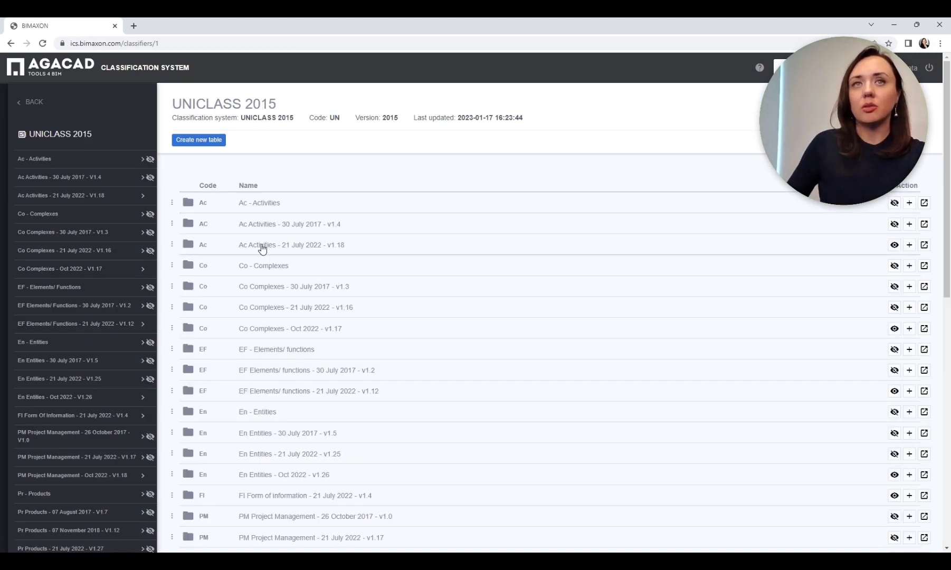
left_click(262, 246)
left_click(262, 228)
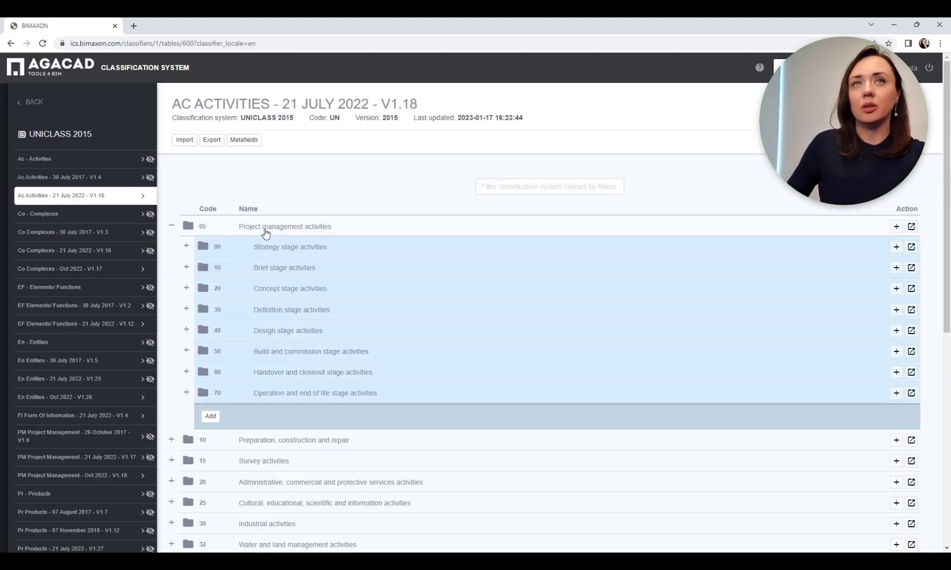
left_click(268, 251)
left_click(283, 277)
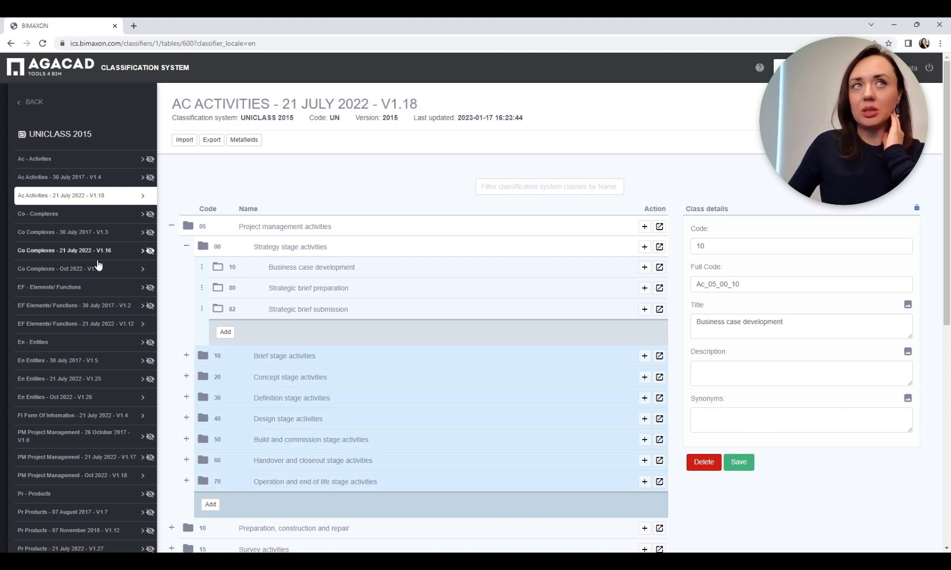
Step: Start a classification system comparison with UNICLASS 2015, table Ac Activities - 30 July 2017 - v1.4, as the first system
left_click(30, 102)
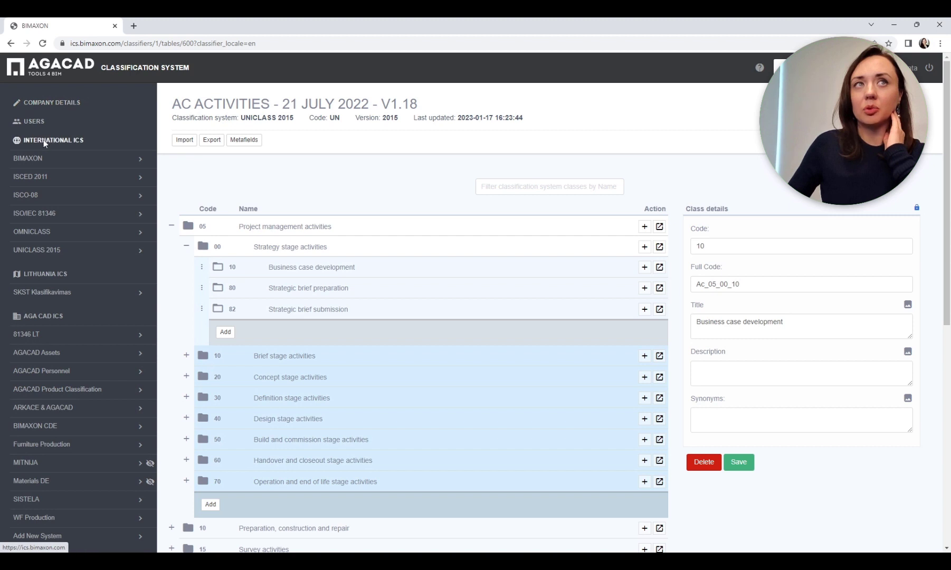
left_click(206, 153)
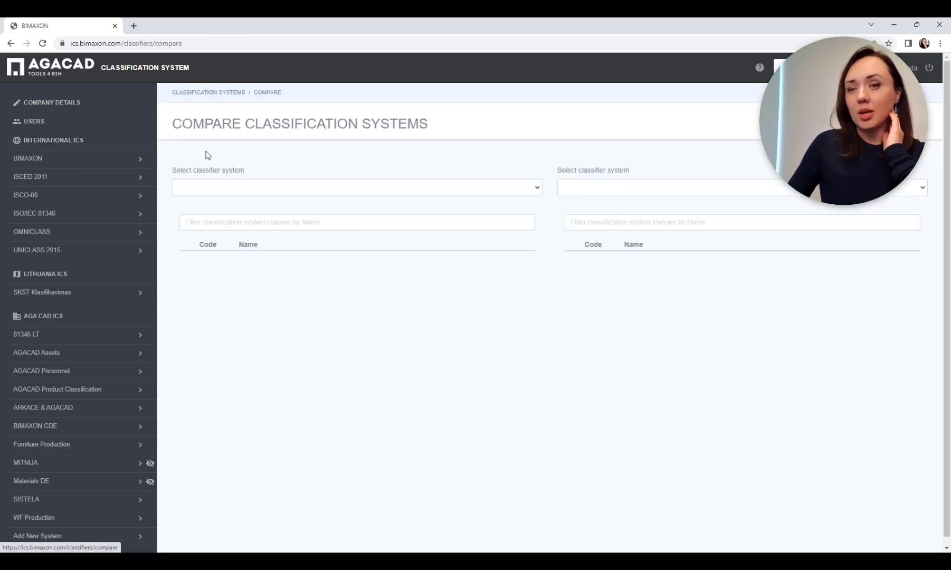
left_click(272, 191)
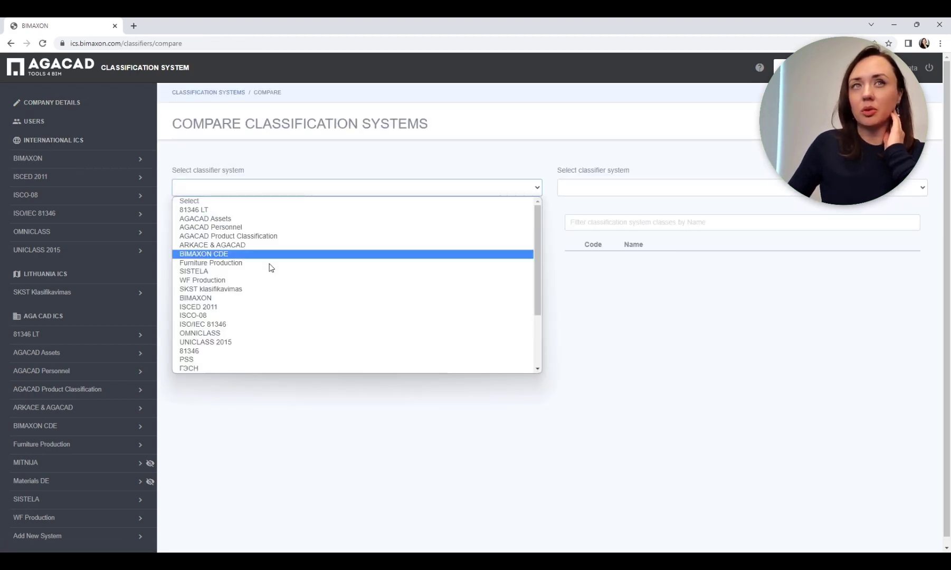
left_click(251, 342)
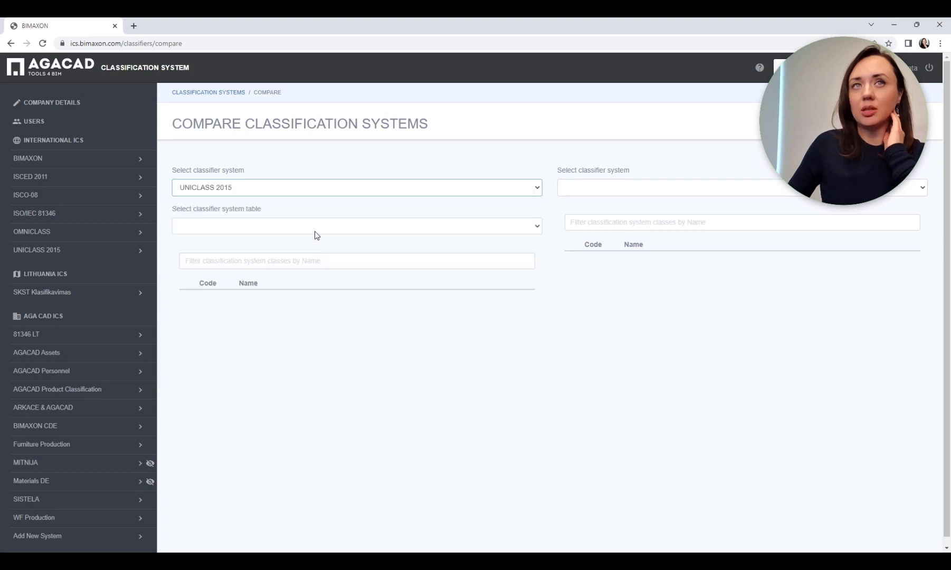
left_click(320, 227)
left_click(320, 258)
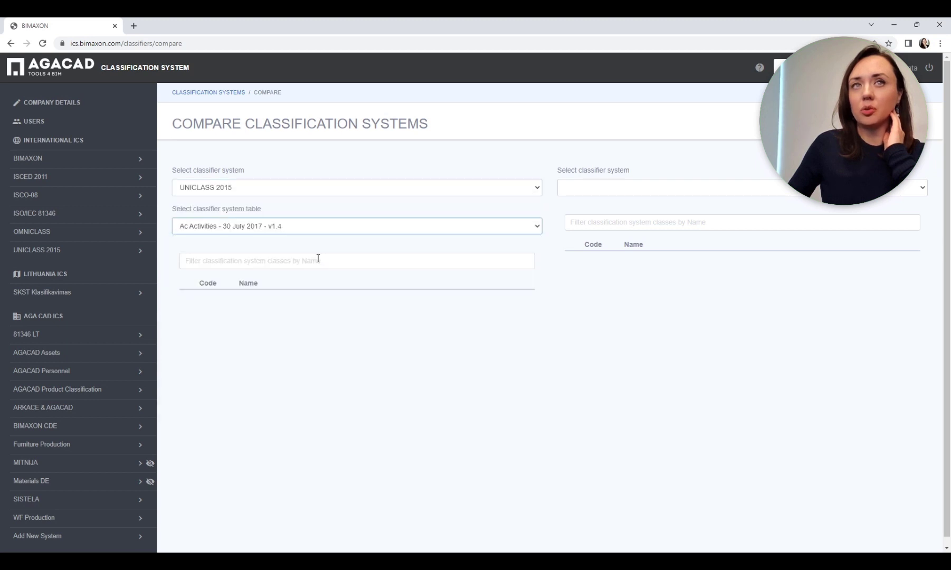
Step: Set the second system of the comparison to UNICLASS 2015, table Ac Activities - 21 July 2022 - v1.18
left_click(626, 190)
left_click(643, 342)
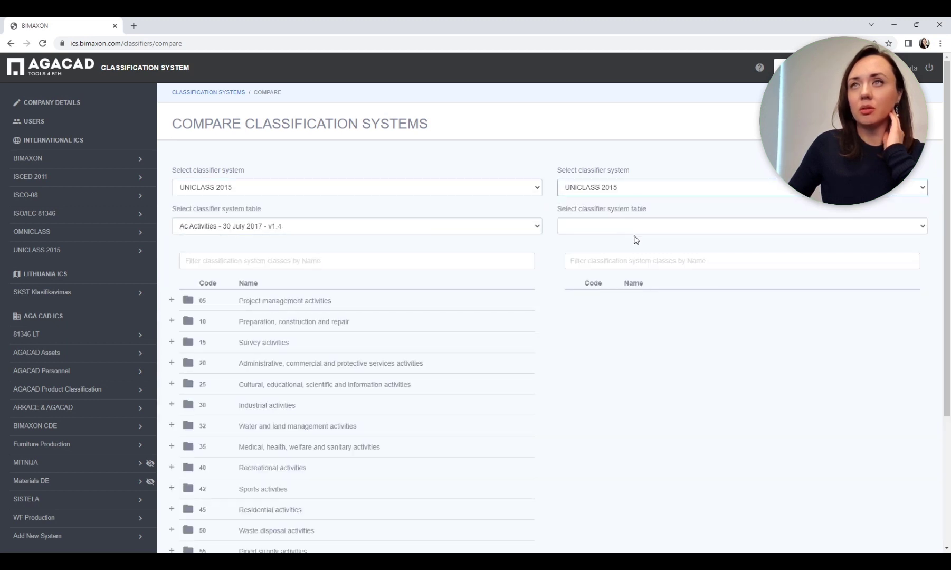
left_click(632, 224)
left_click(648, 268)
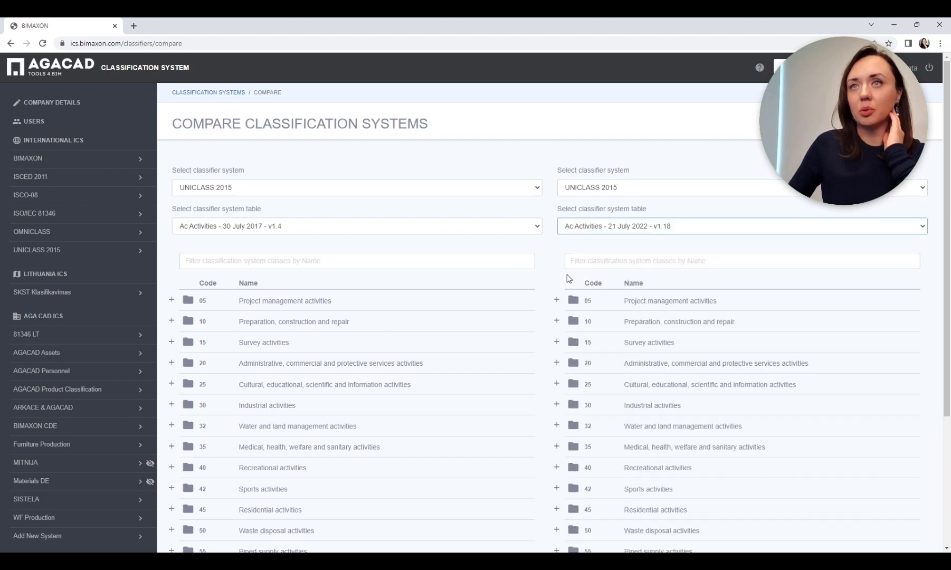
Step: Expand Preparation, construction and repair in both tables and compare their subclasses
left_click(171, 322)
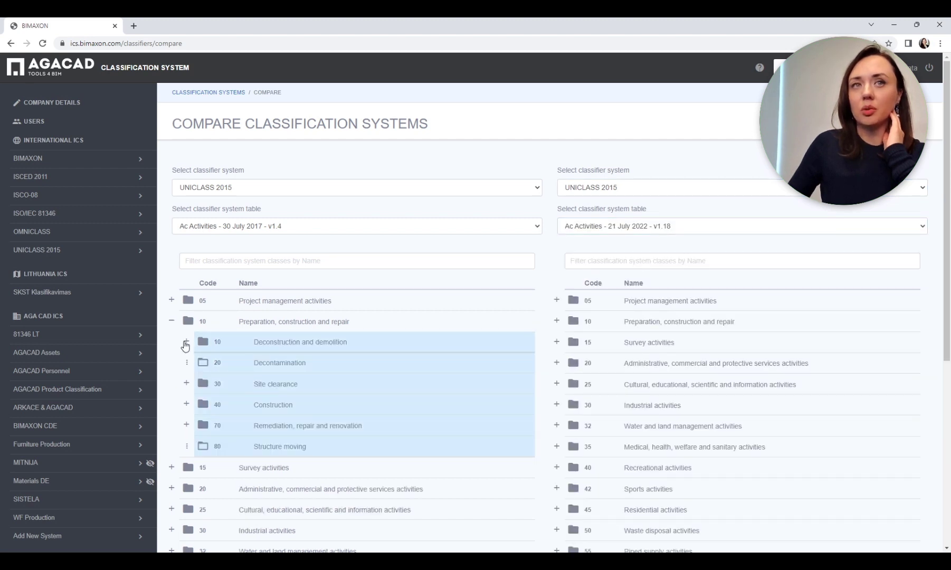
left_click(186, 342)
left_click(556, 321)
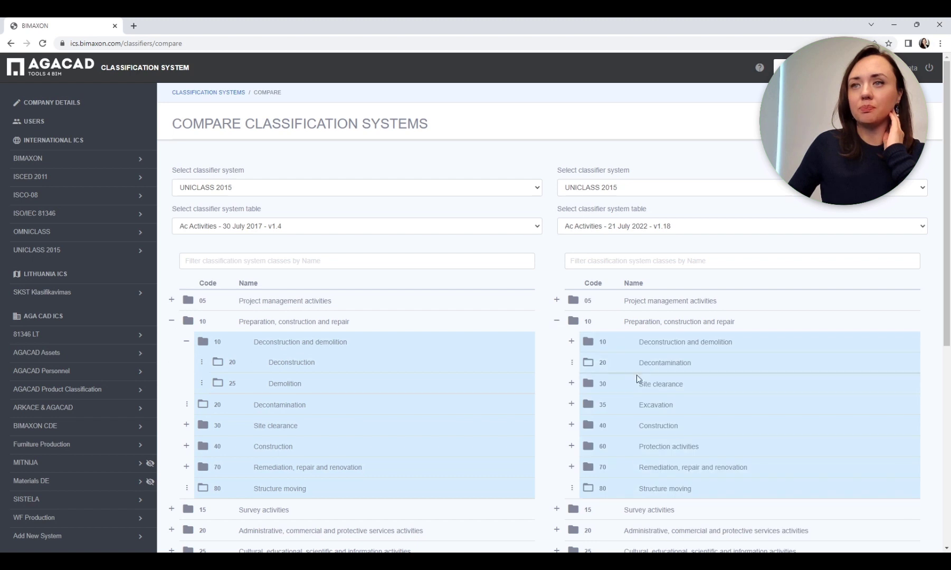
scroll(459, 373, "down", 1)
left_click(189, 293)
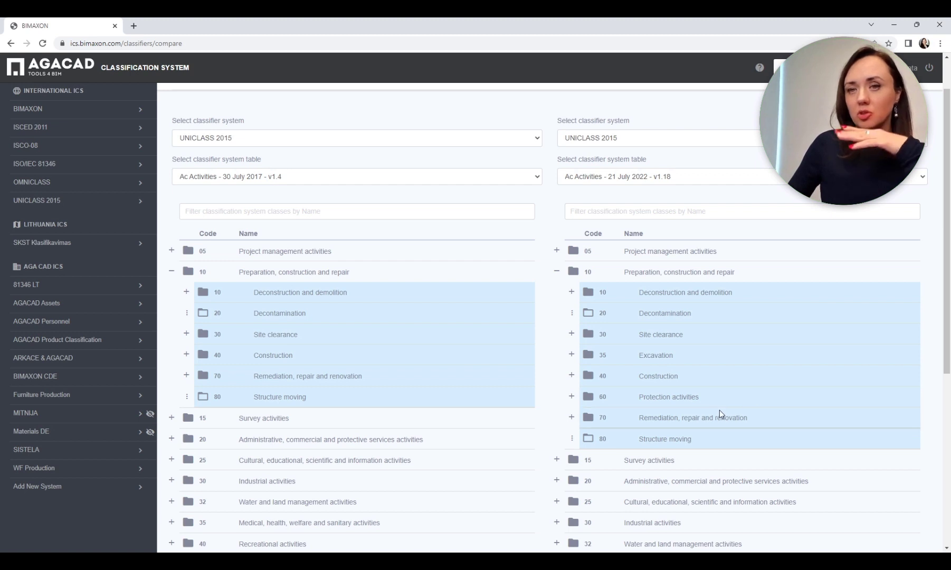
scroll(341, 388, "up", 1)
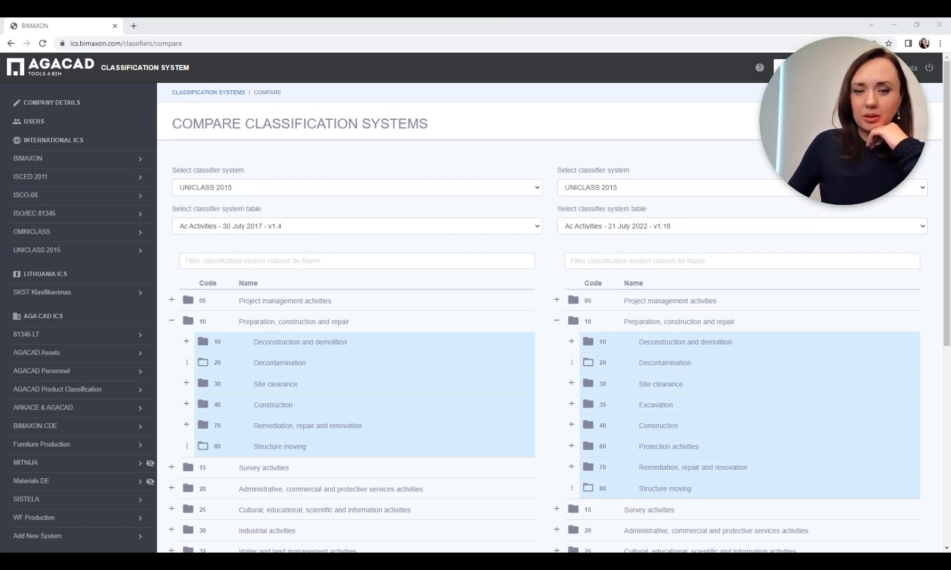
Step: Switch to Revit and review the accounts and classification systems offered in the BIMAXON ICS dialog
key("alt+Tab")
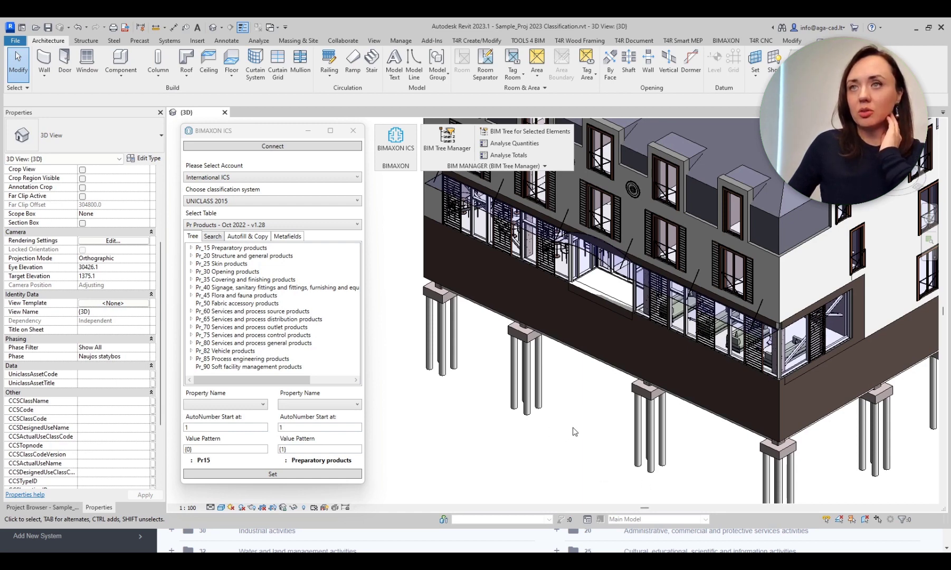
scroll(568, 433, "up", 3)
scroll(608, 446, "up", 2)
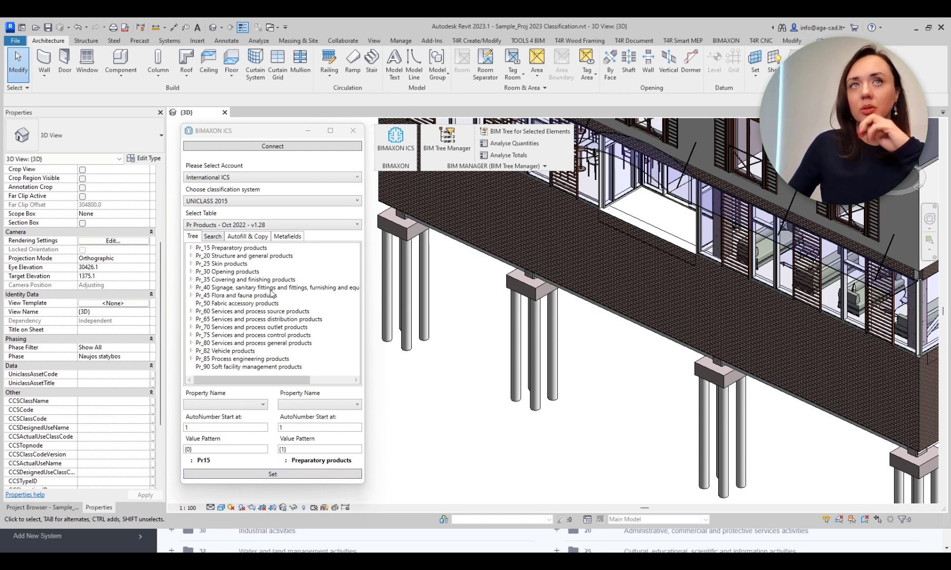
left_click(242, 178)
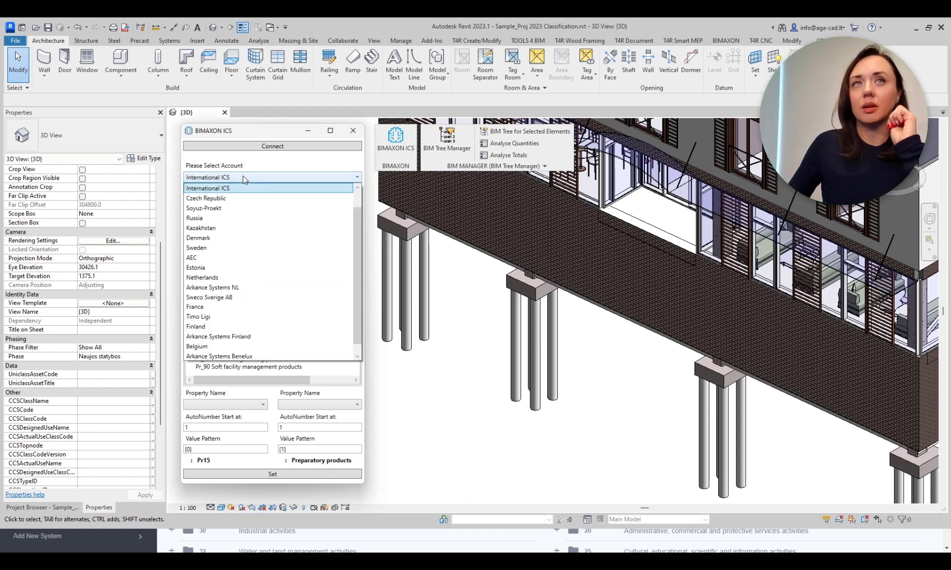
left_click(243, 177)
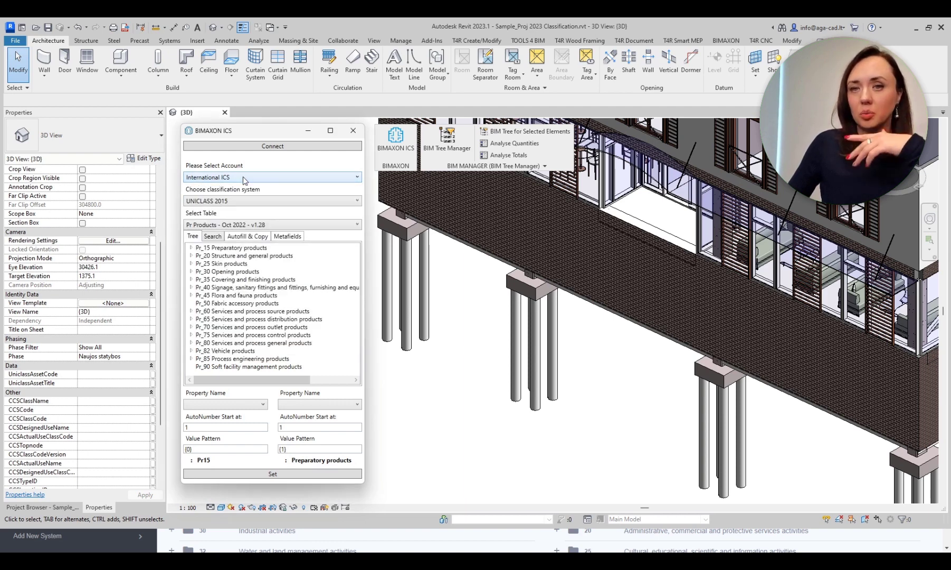
left_click(247, 201)
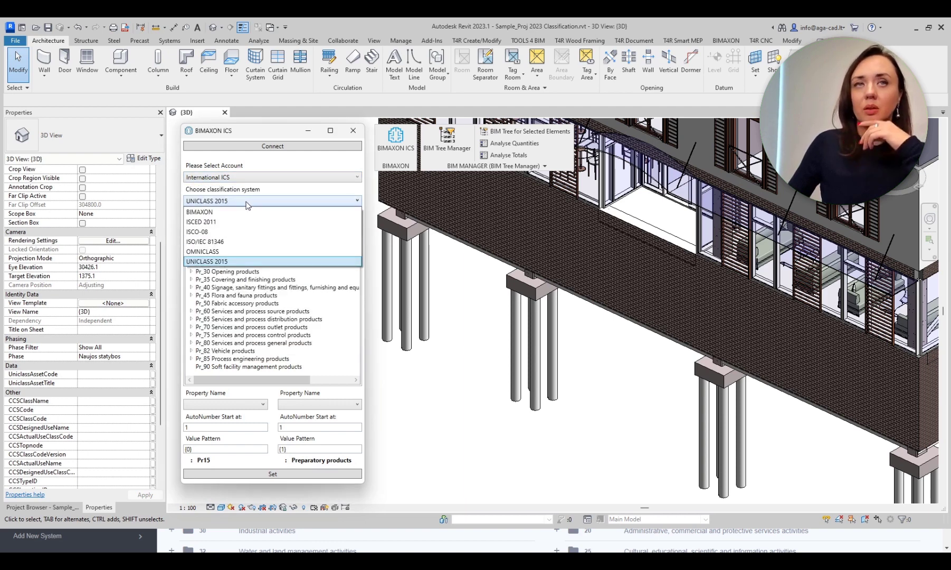
left_click(247, 203)
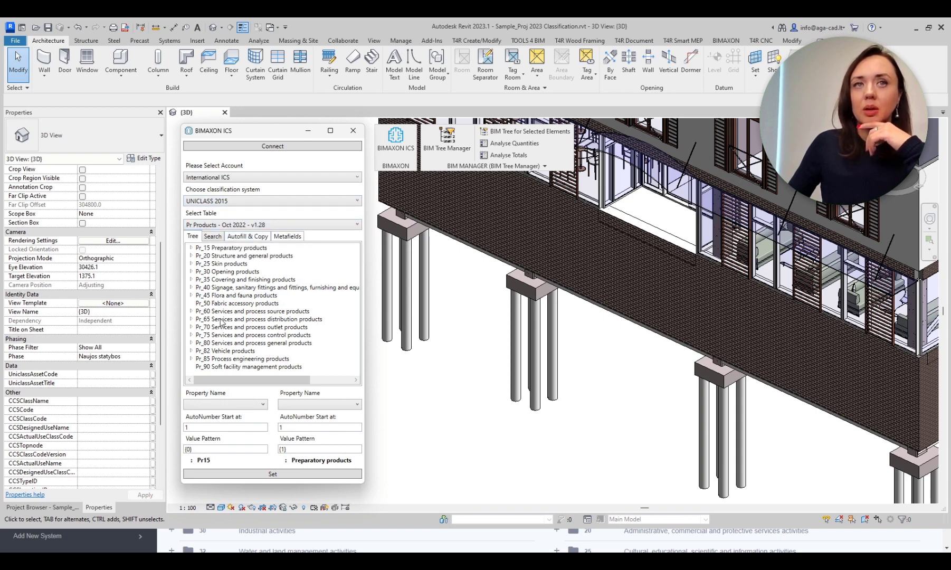
Step: Browse Pr_15 Preparatory products down to Pr_15_31_04 Applied cleaning and treatment products, and collapse the branch again
left_click(191, 247)
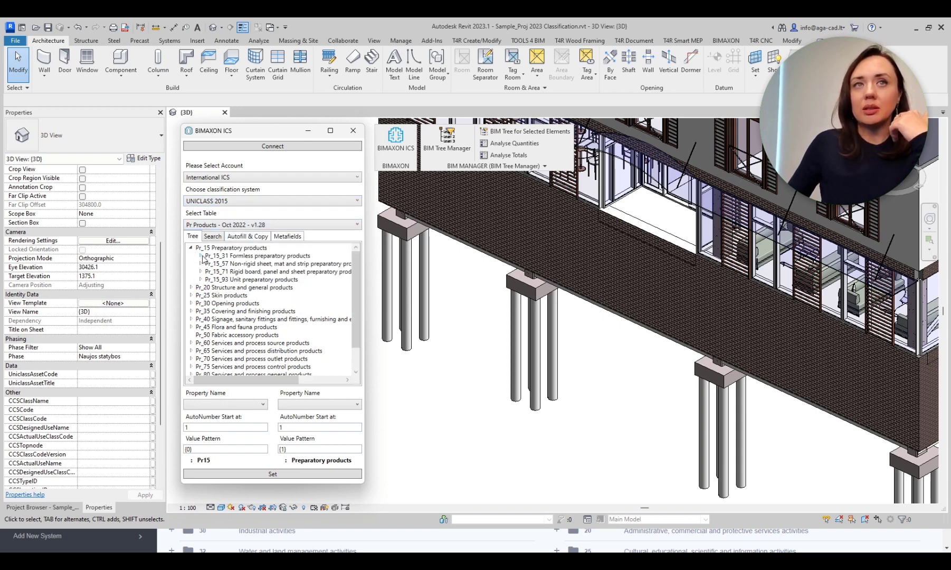
left_click(203, 256)
left_click(227, 265)
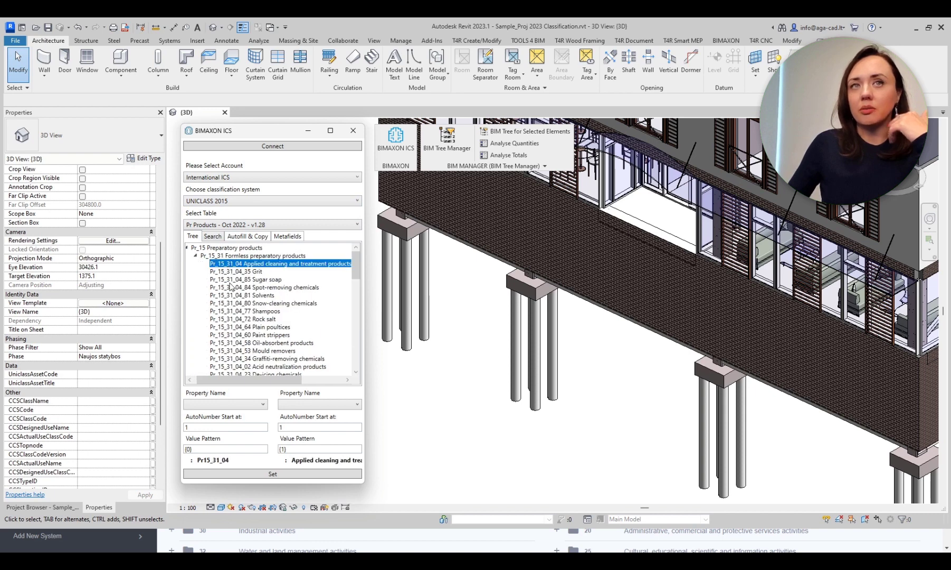
left_click_drag(219, 378, 216, 376)
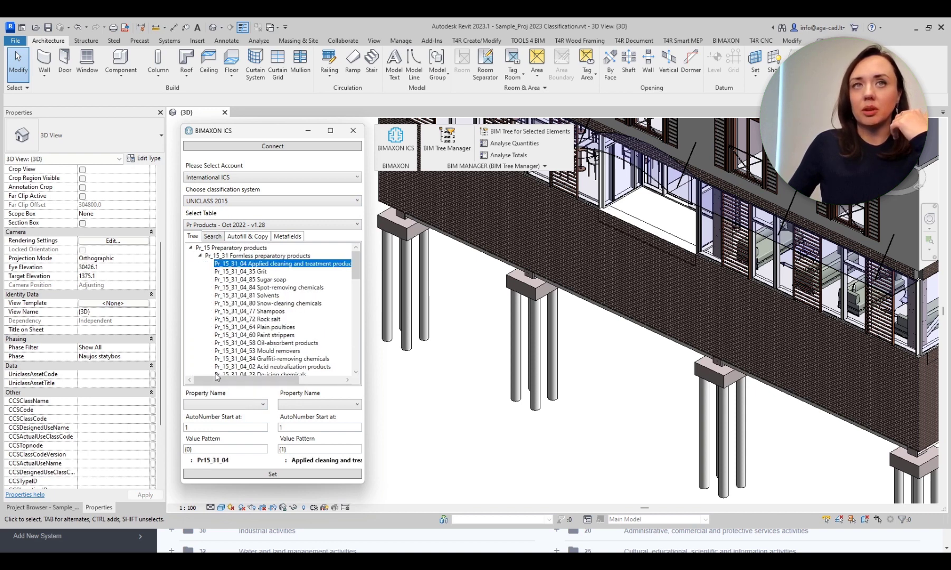
left_click(191, 247)
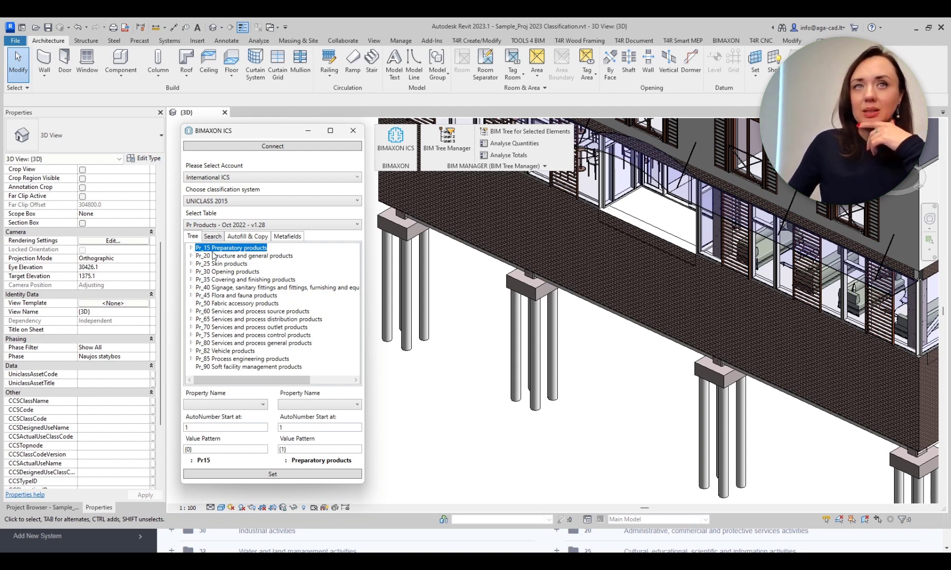
Step: Select the steel pipe pile group under the middle pile cap and search the Pr Products table for "pipe"
left_click(213, 237)
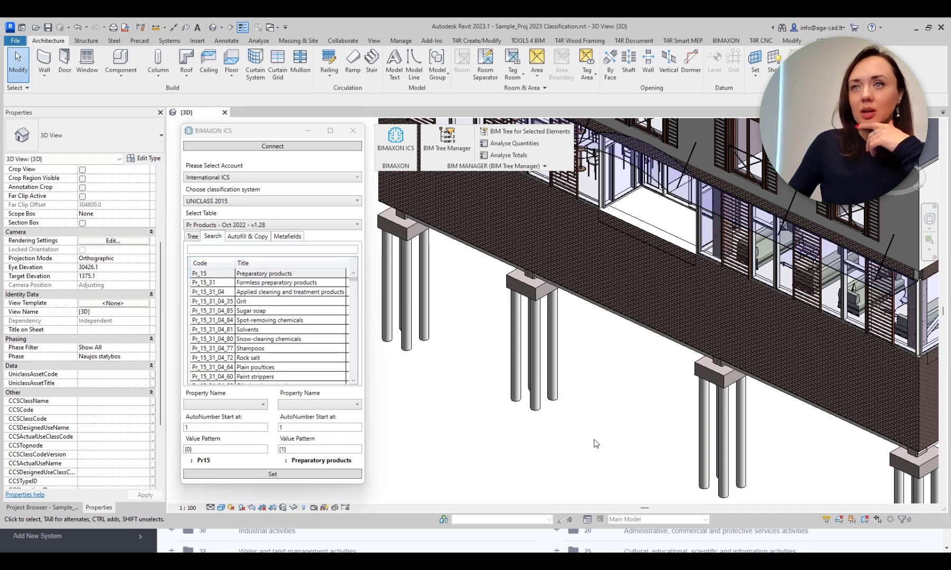
left_click(499, 376)
scroll(498, 386, "up", 1)
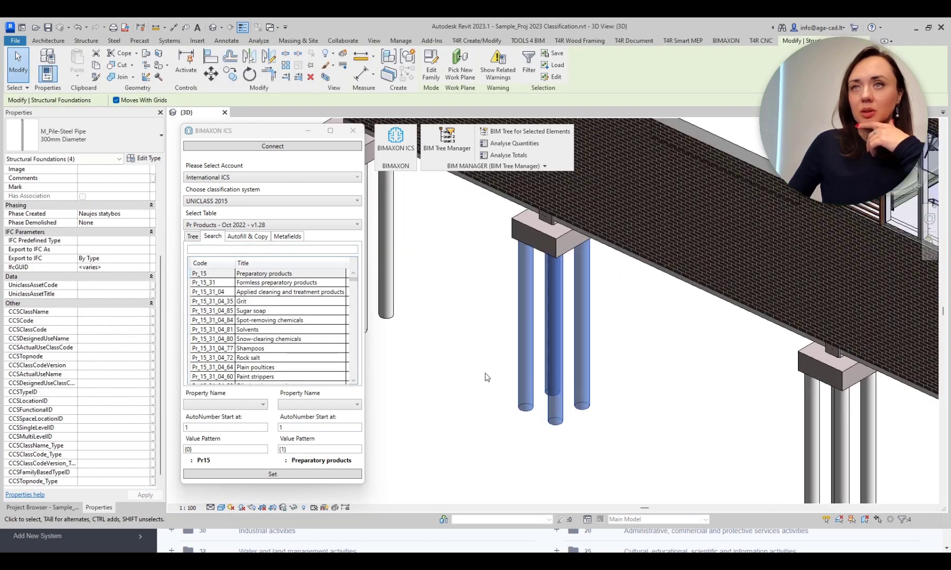
scroll(490, 380, "up", 1)
left_click(231, 248)
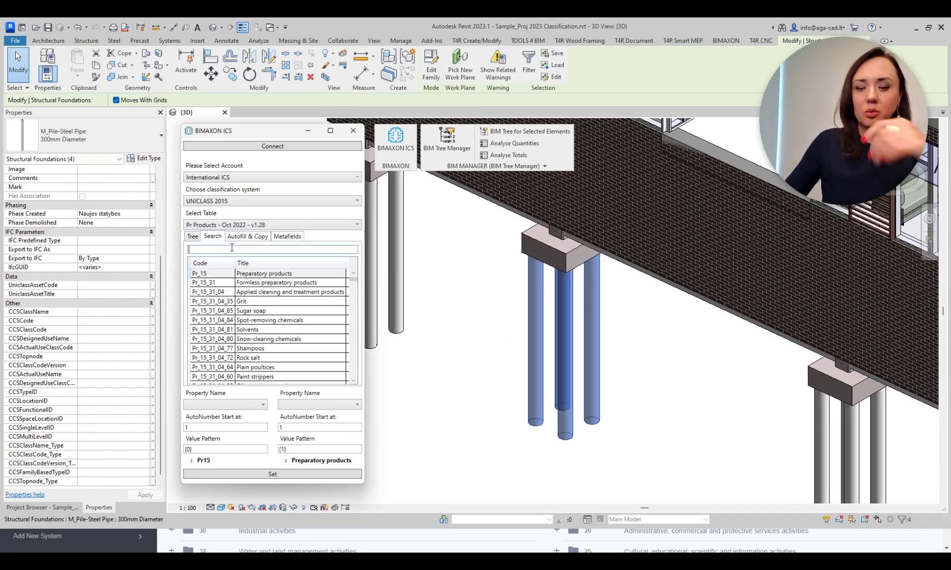
type("pipe")
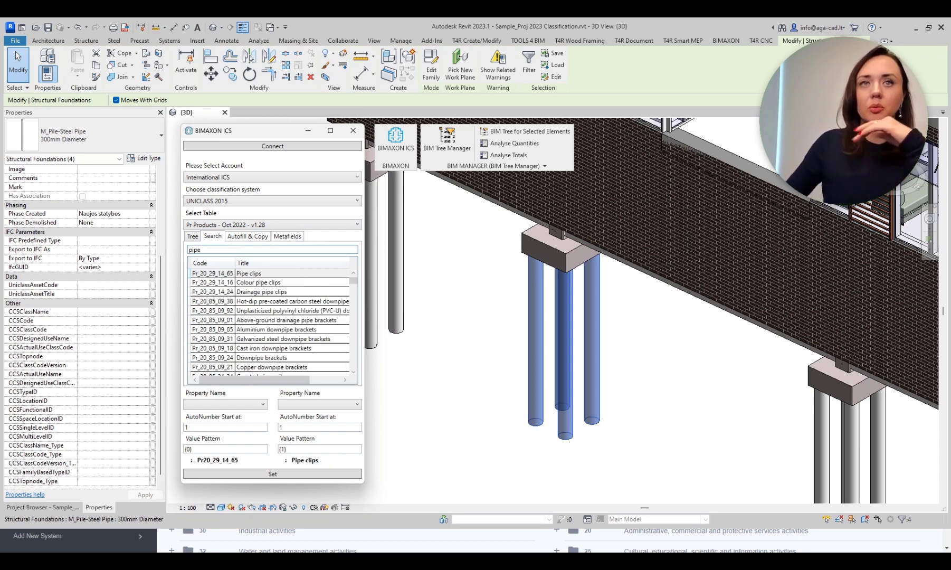
scroll(268, 348, "down", 2)
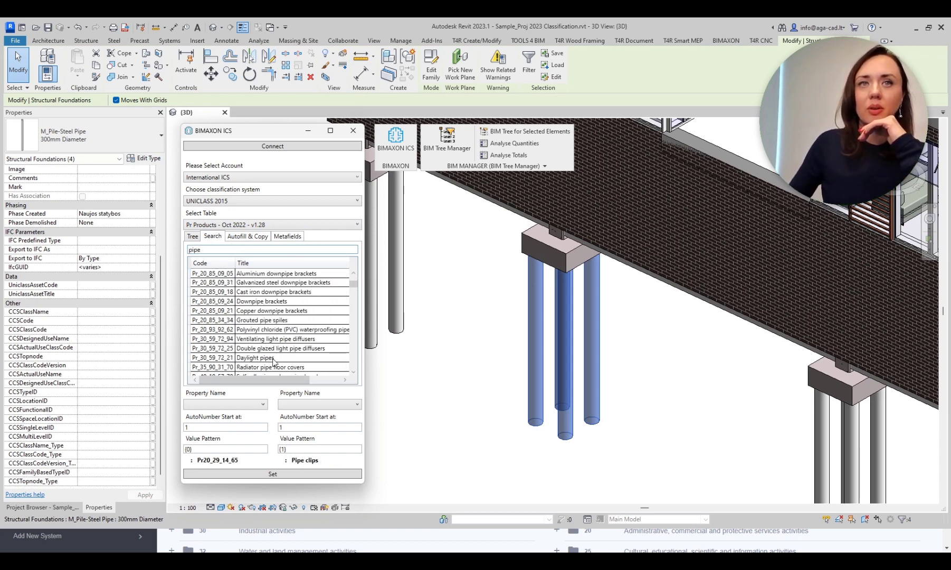
scroll(274, 362, "down", 1)
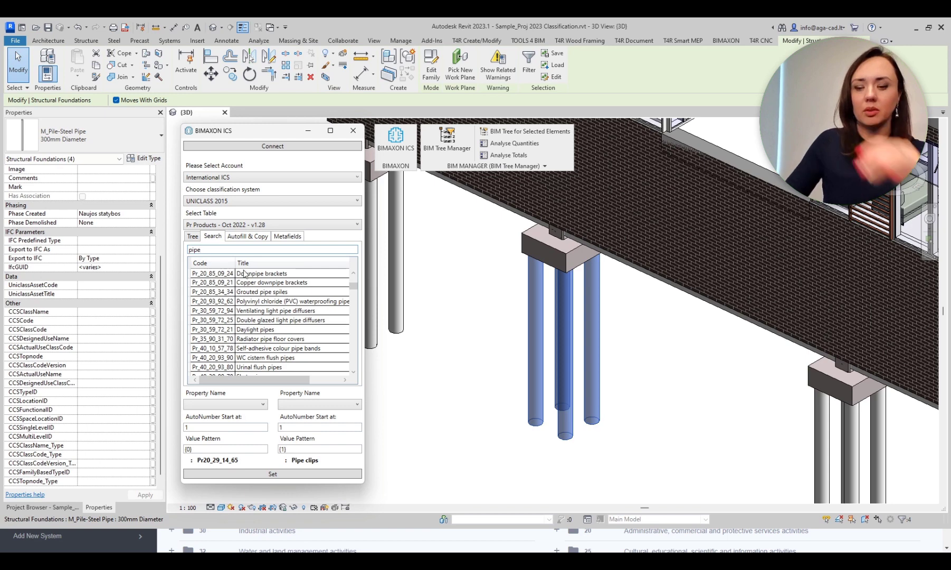
Step: Search the Pr Products table for "pile" and choose class Pr_20_85_62_18 Concrete piles
key("BackSpace")
key("BackSpace")
type("le")
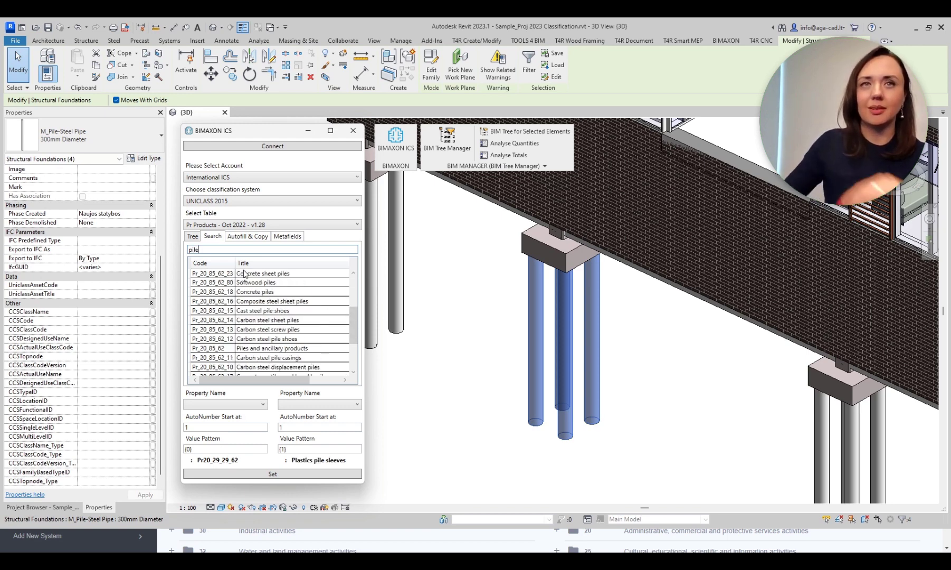
scroll(272, 354, "down", 1)
scroll(273, 362, "down", 2)
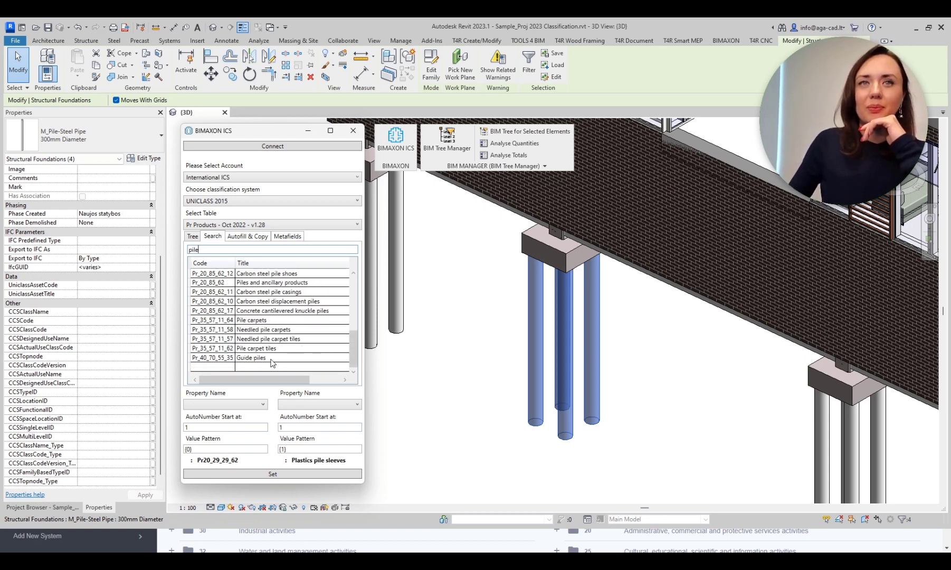
scroll(271, 360, "up", 2)
scroll(270, 360, "up", 2)
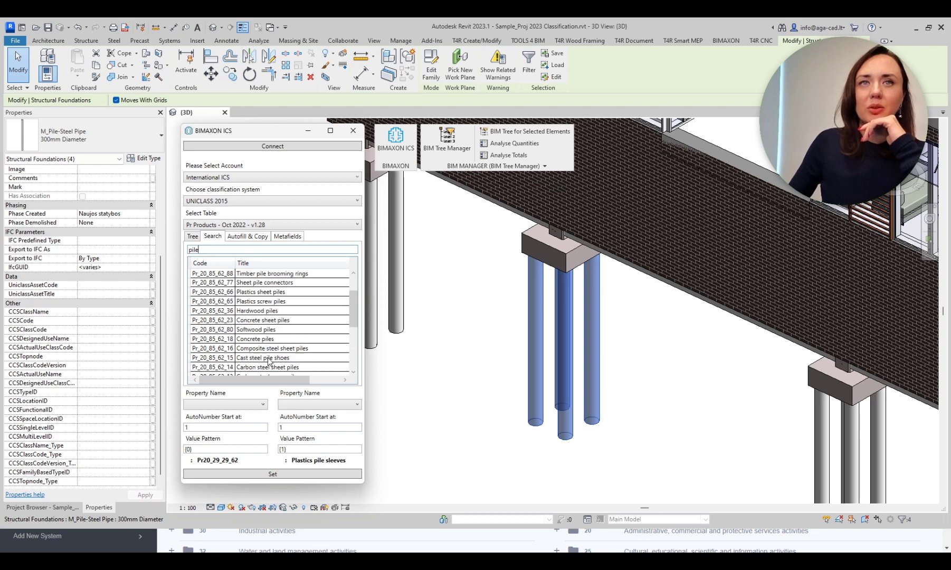
left_click(252, 340)
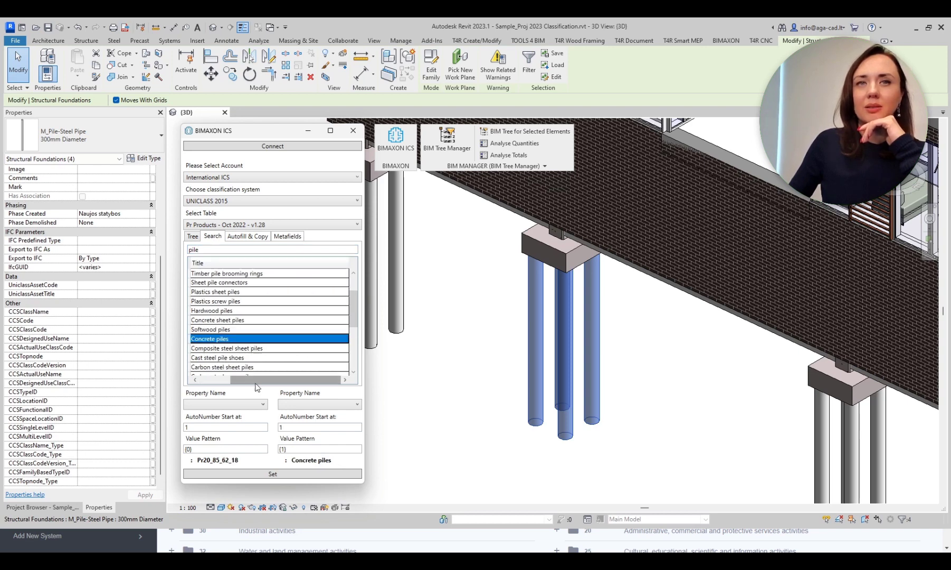
left_click_drag(230, 380, 212, 378)
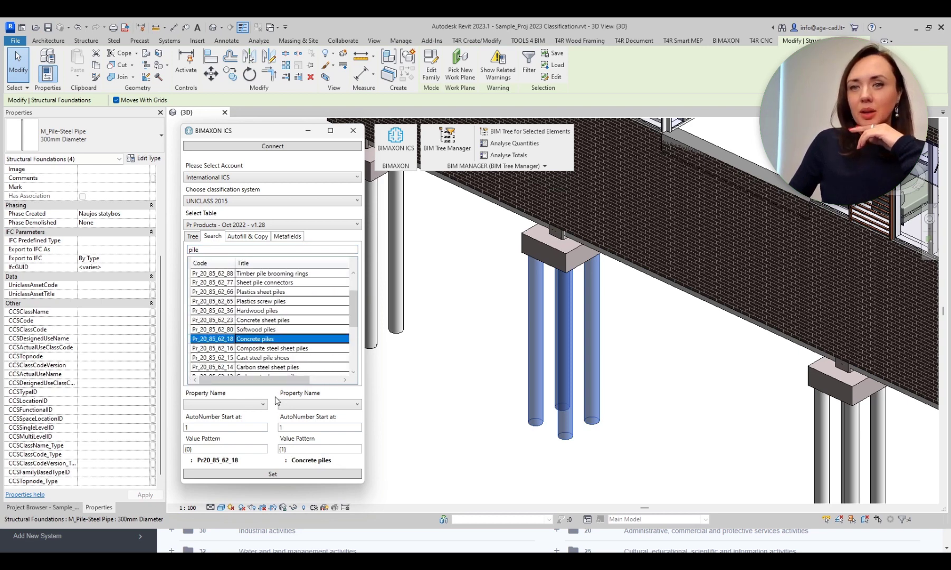
Step: Map the code to CCSClassCode [Instance] and the title to CCSClassName [Instance], write them to the selected piles, and deselect the piles
left_click(258, 405)
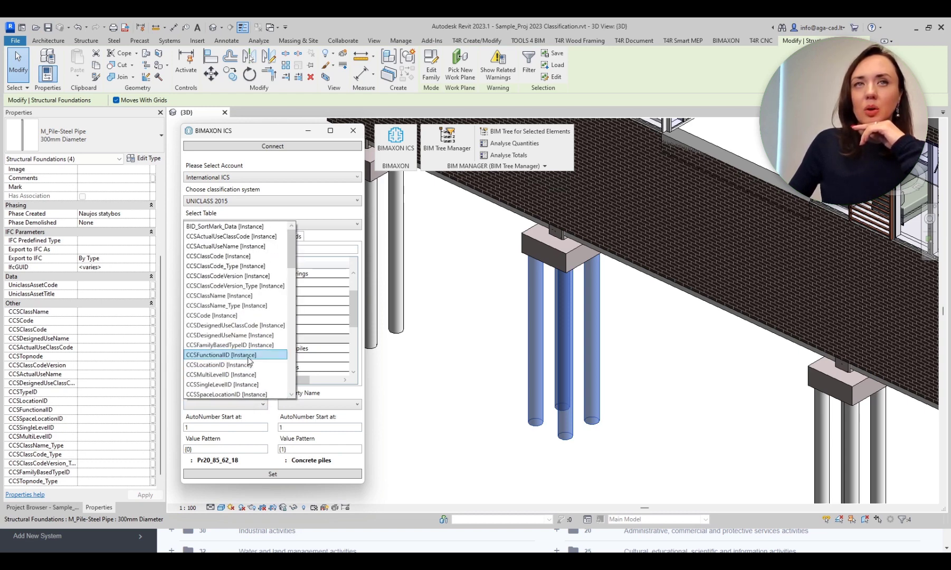
left_click(220, 256)
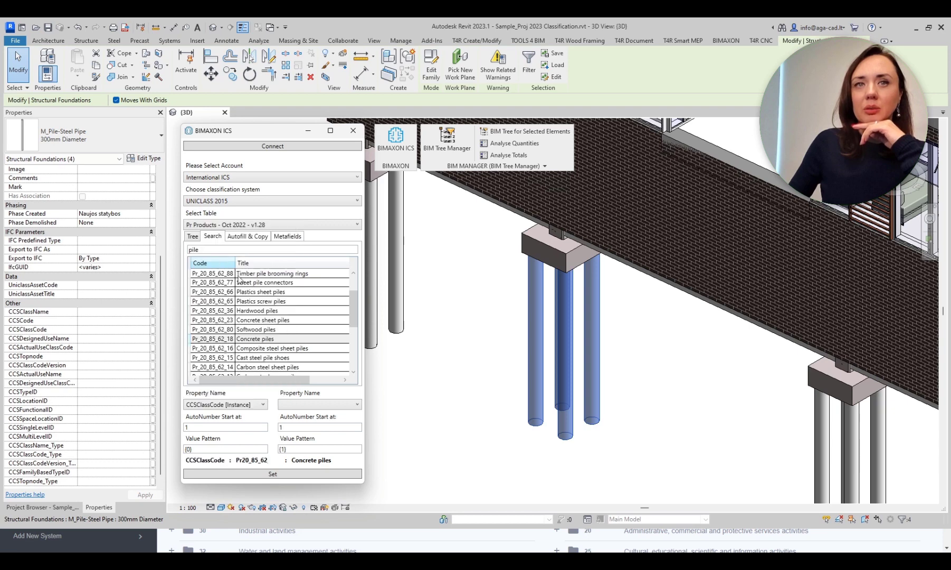
left_click(340, 406)
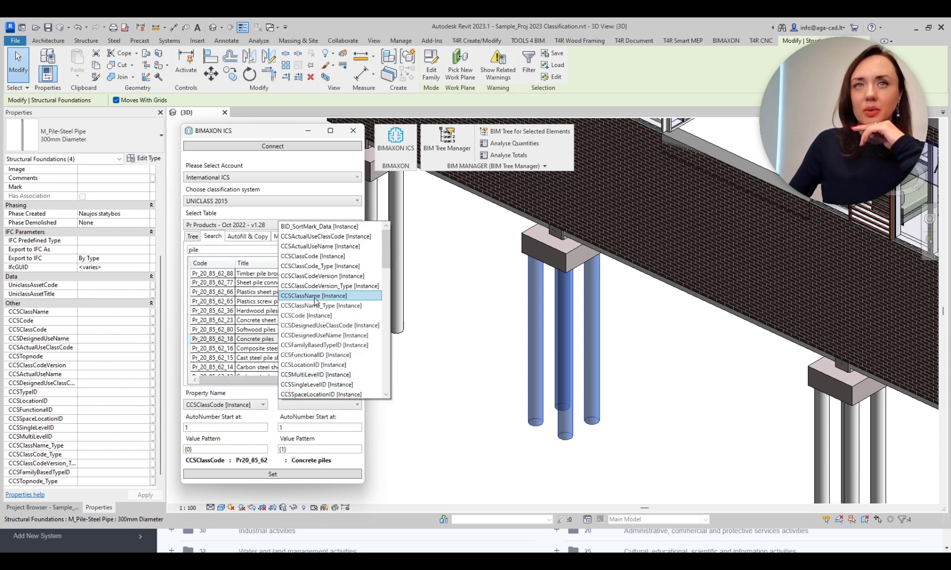
left_click(315, 295)
mouse_move(343, 445)
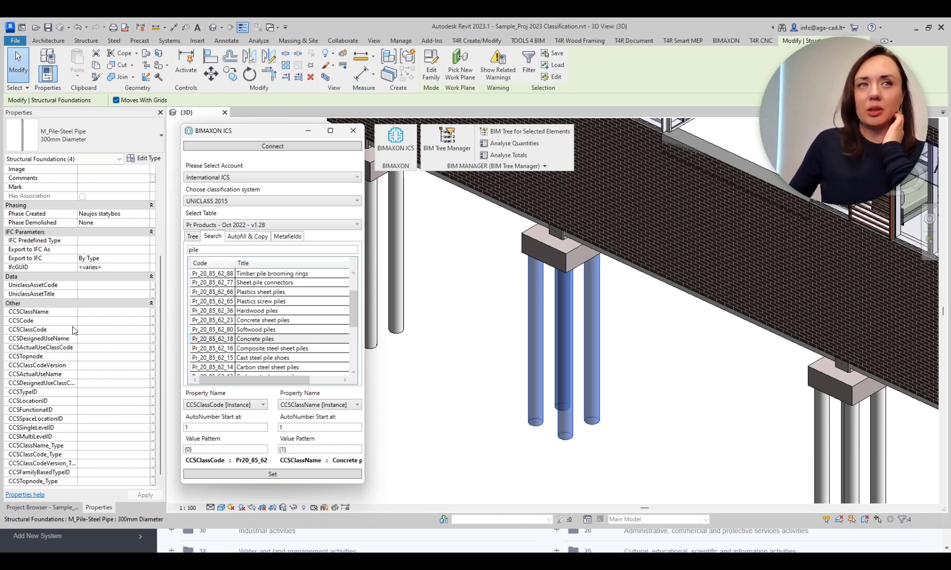
left_click(285, 478)
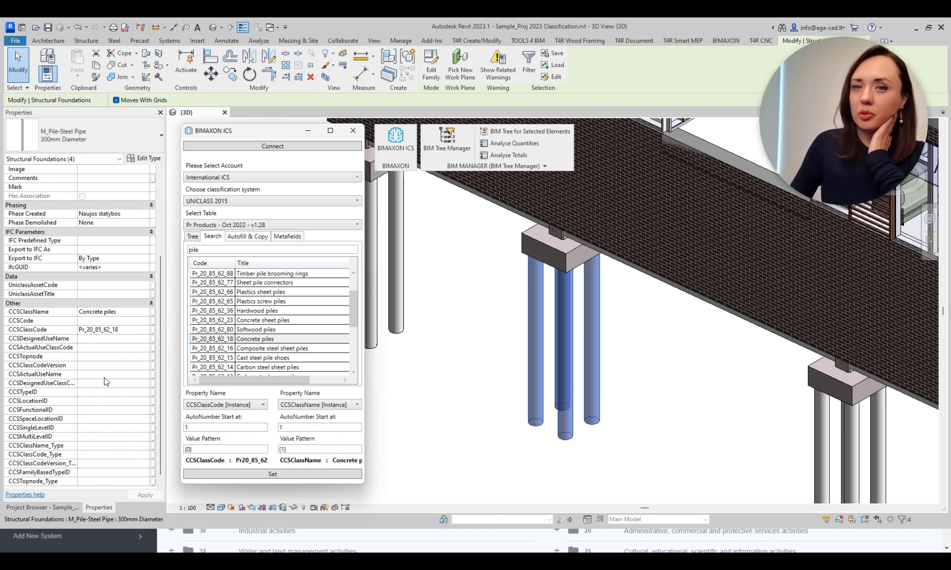
left_click(477, 352)
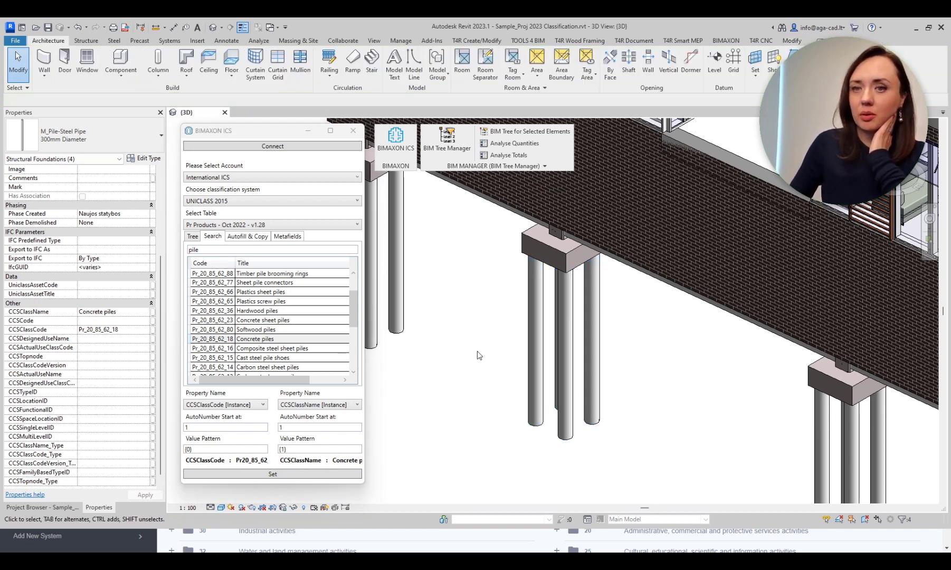
Step: Switch to the BIMAXON web app and create a classification system titled NewSystem with code AGA, version 2022-09 and description "t"
left_click(624, 541)
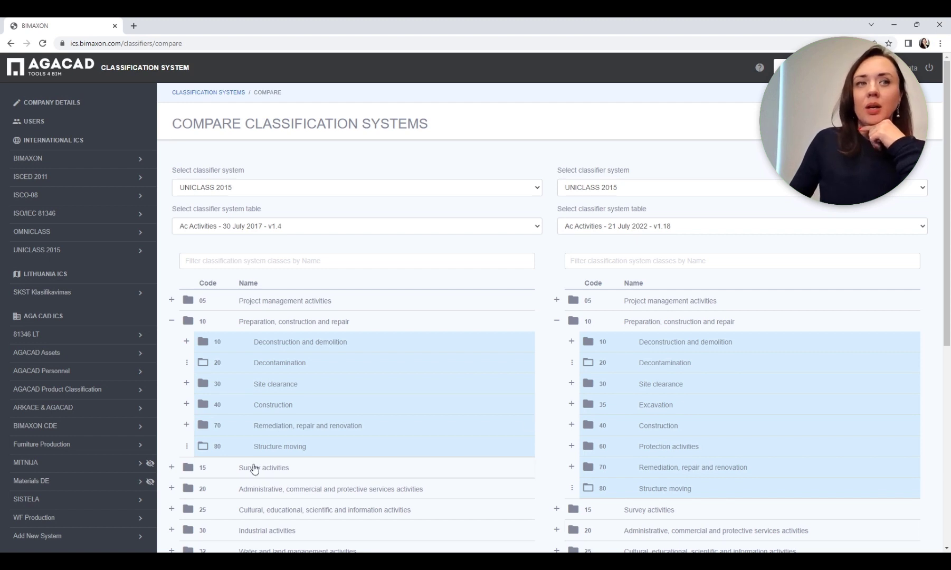
left_click(31, 536)
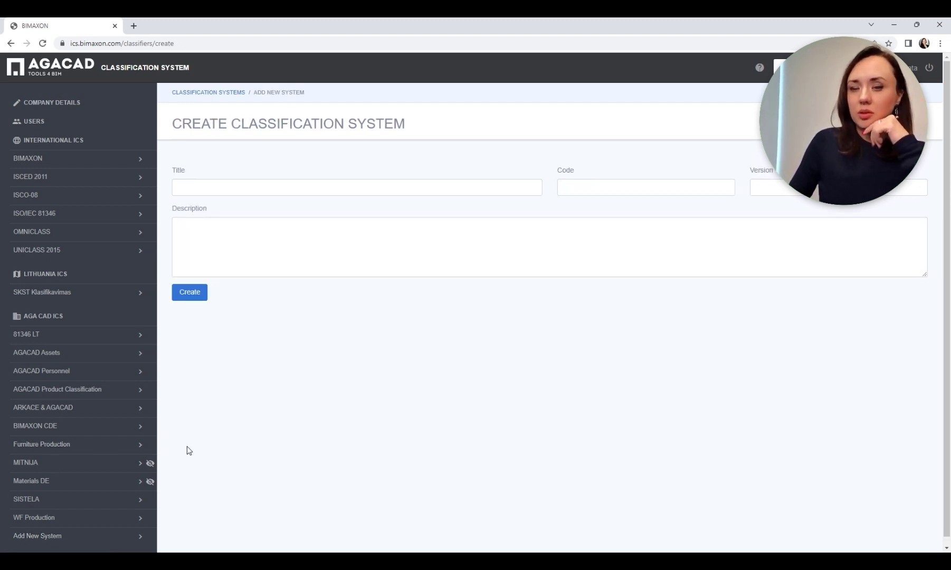
left_click(219, 188)
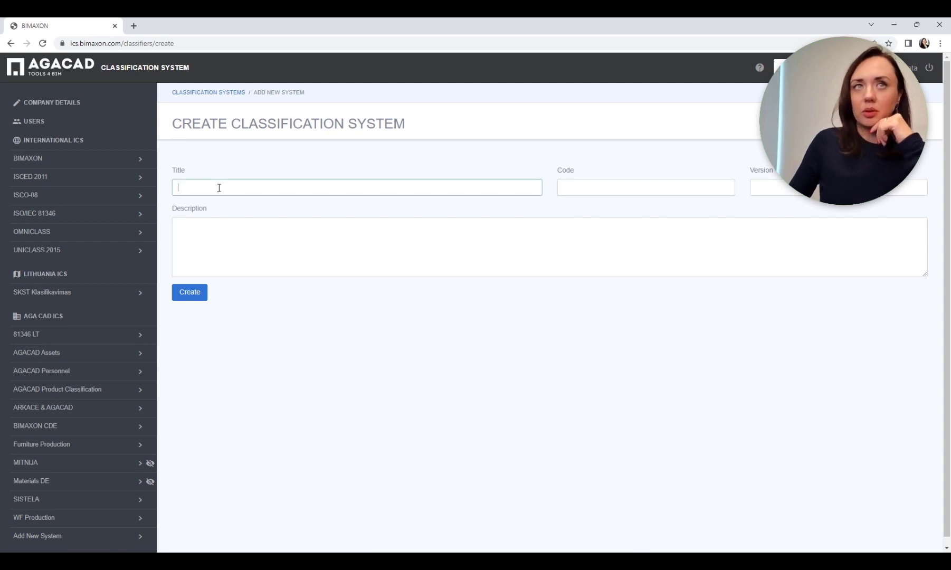
type("New")
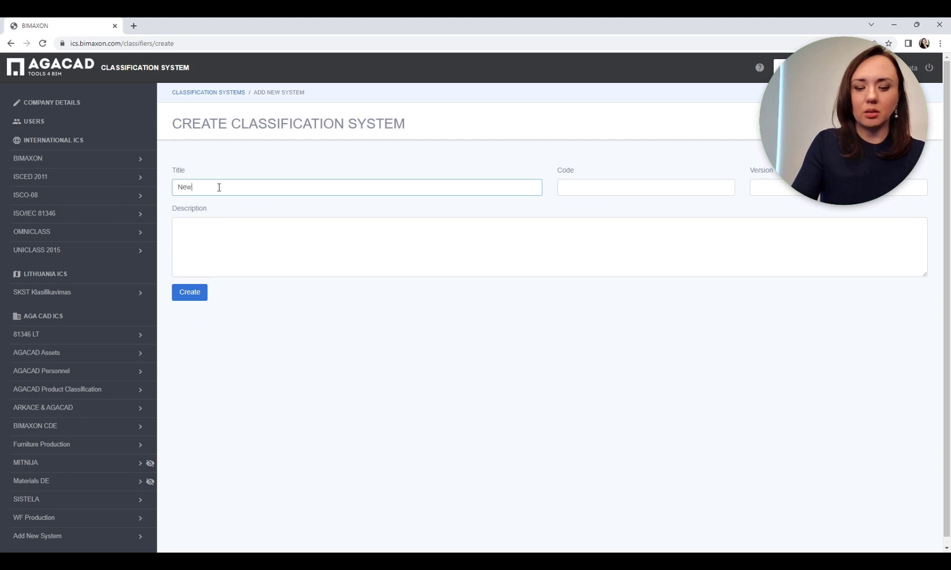
type("System")
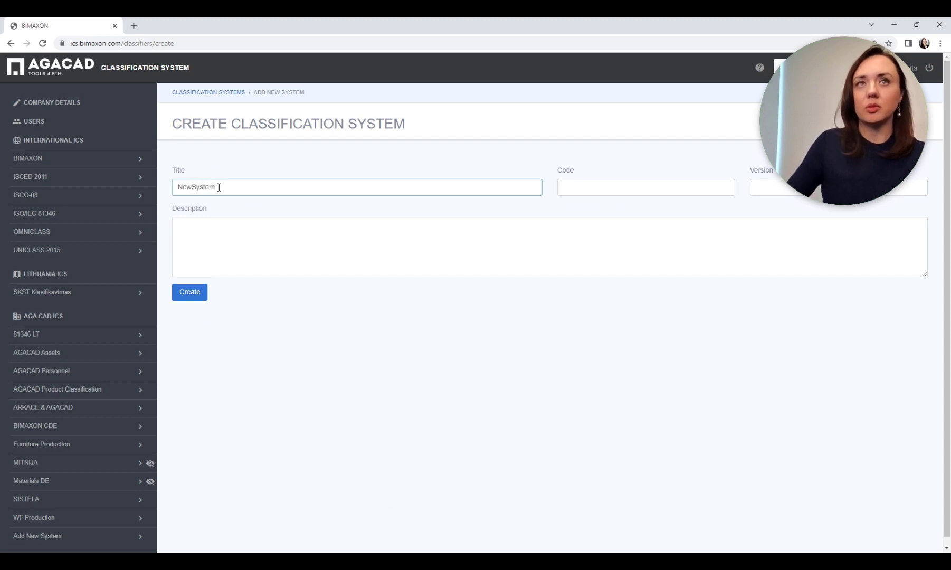
left_click(586, 187)
left_click(615, 212)
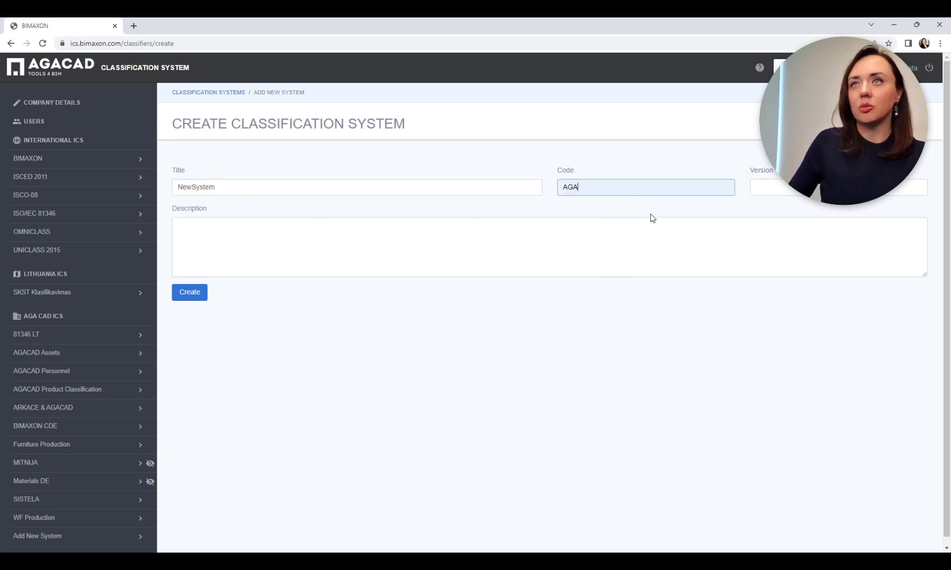
left_click(763, 188)
left_click(813, 211)
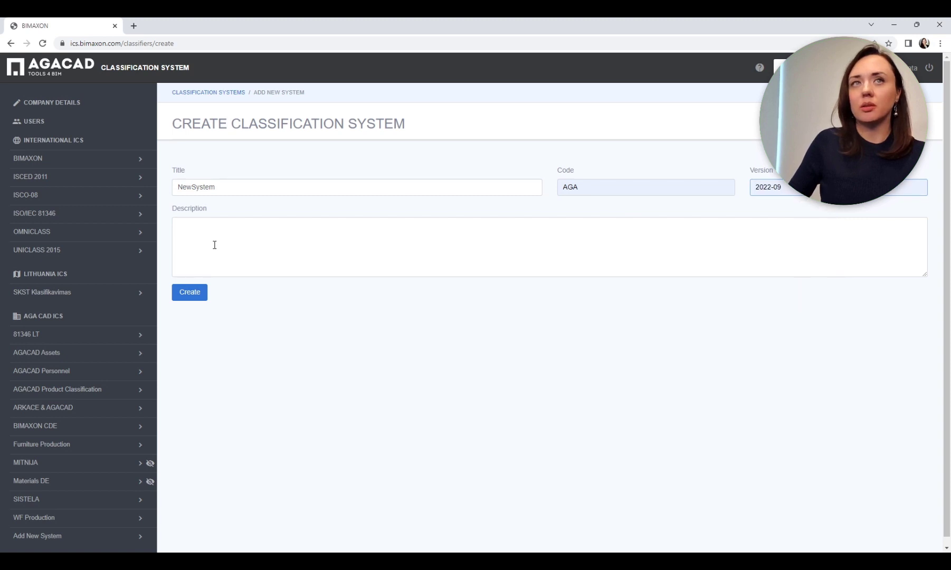
left_click(220, 239)
left_click(193, 293)
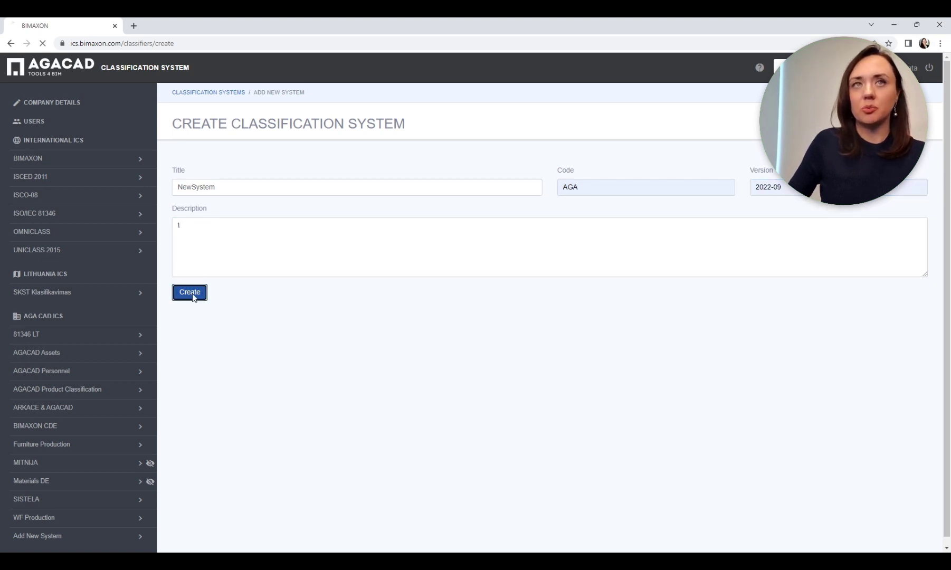
Step: Open NewSystem and start a new table in it titled Spaces with code AGA
scroll(333, 345, "down", 1)
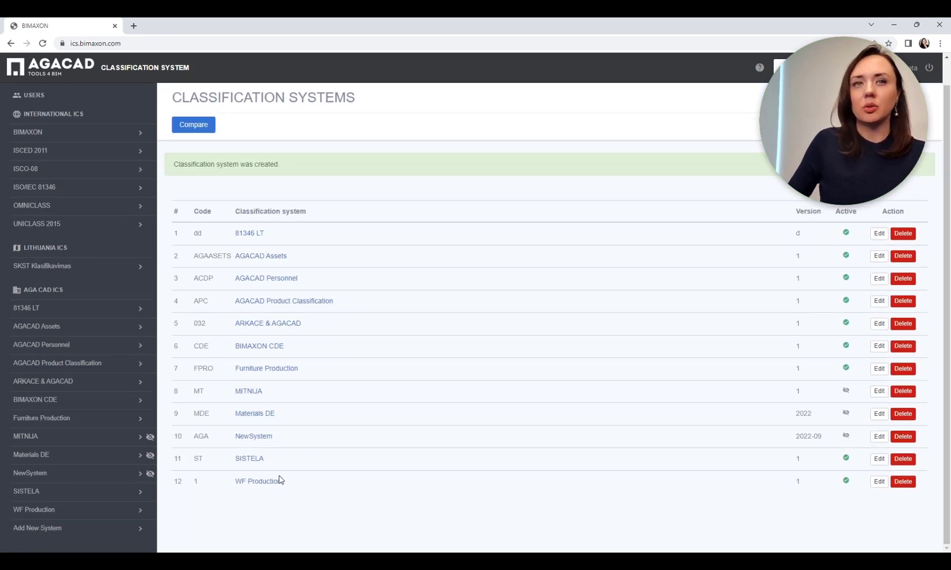
left_click(258, 440)
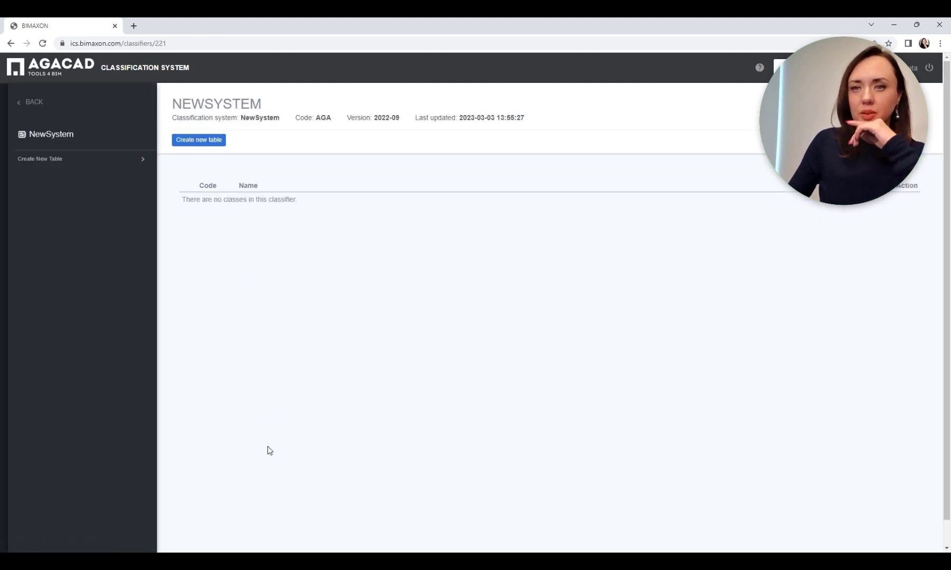
left_click(207, 141)
left_click(214, 189)
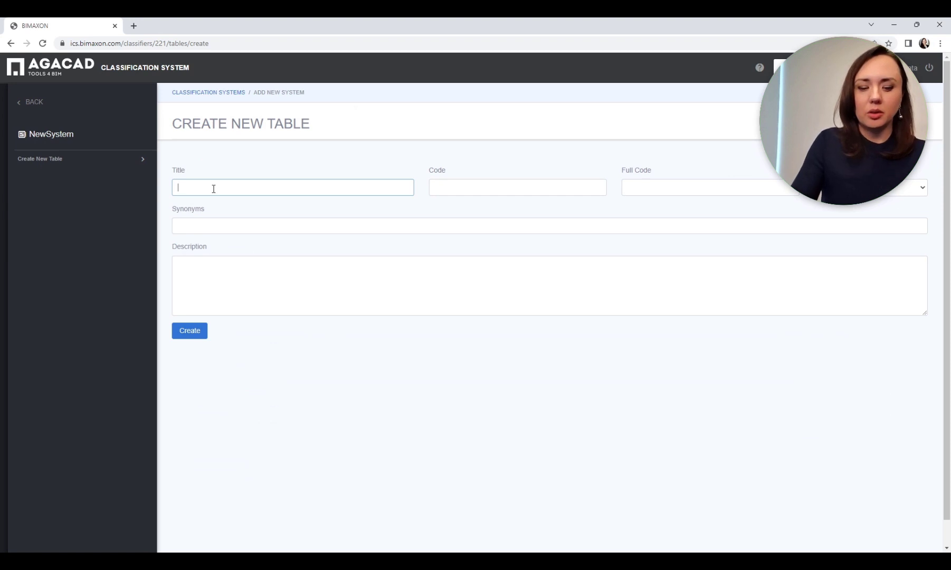
type("Spaces")
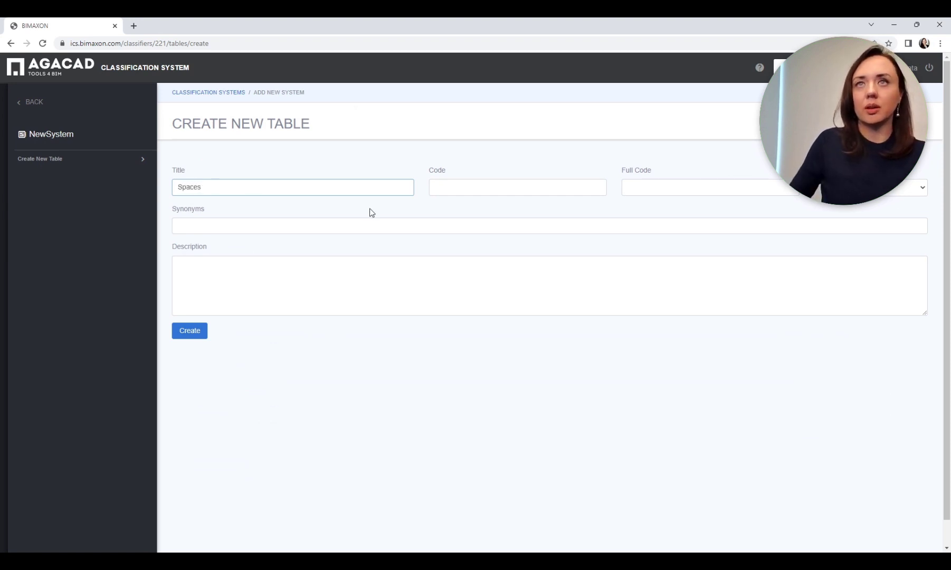
left_click(453, 185)
left_click(490, 211)
Step: Give the Spaces table full code AA, the - (Dash) separator and description "t", and create it
left_click(641, 184)
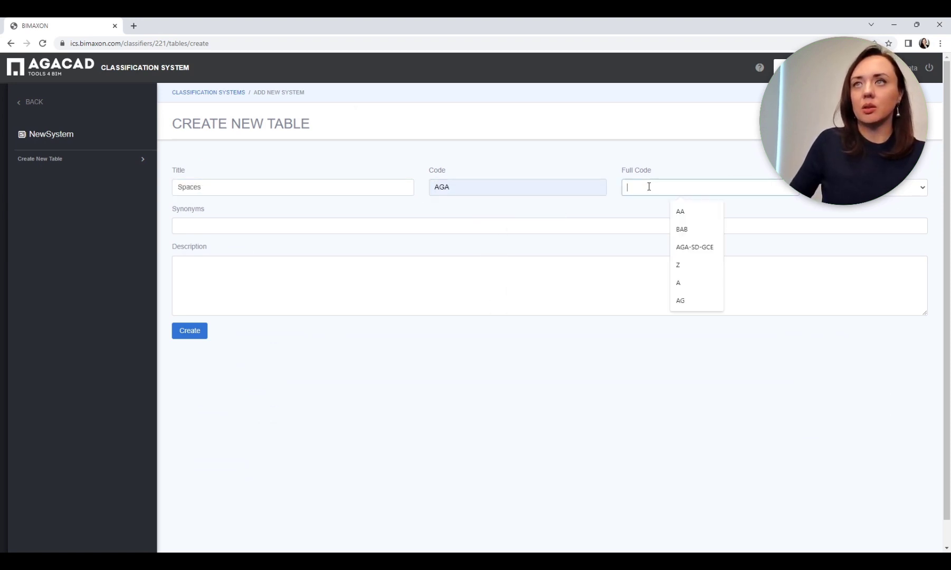
type("AA")
left_click(846, 190)
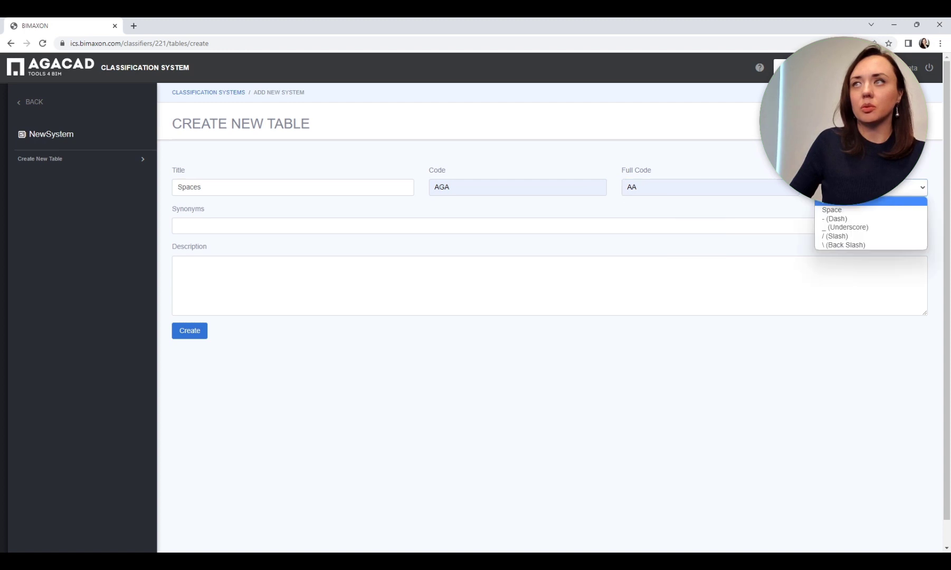
left_click(851, 216)
left_click(210, 264)
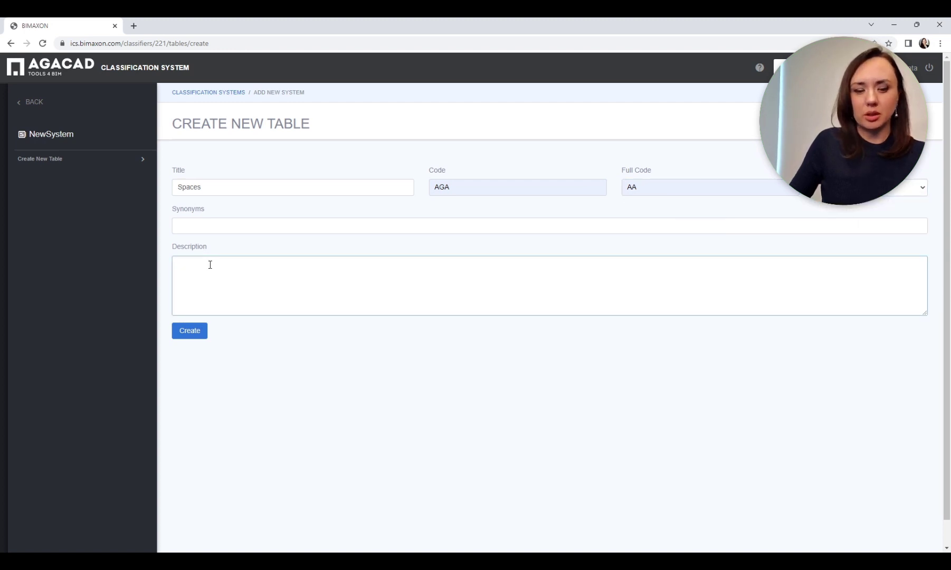
type("t")
left_click(190, 330)
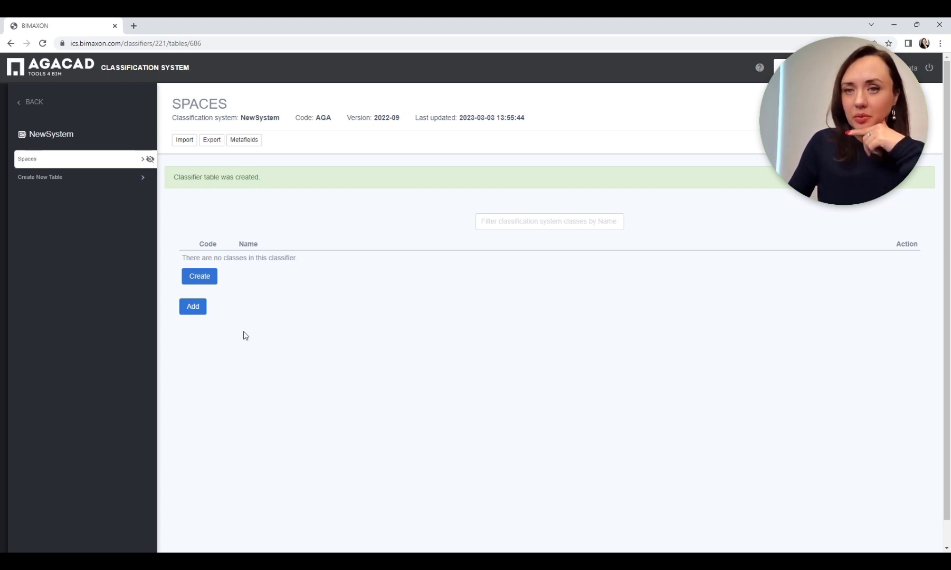
Step: Upload Uniclass2015_SL_v1_24.xlsx from the uniclass-all-2022-07 folder, inside BIMAXON on drive D, to import classes into the Spaces table
left_click(185, 140)
left_click(387, 270)
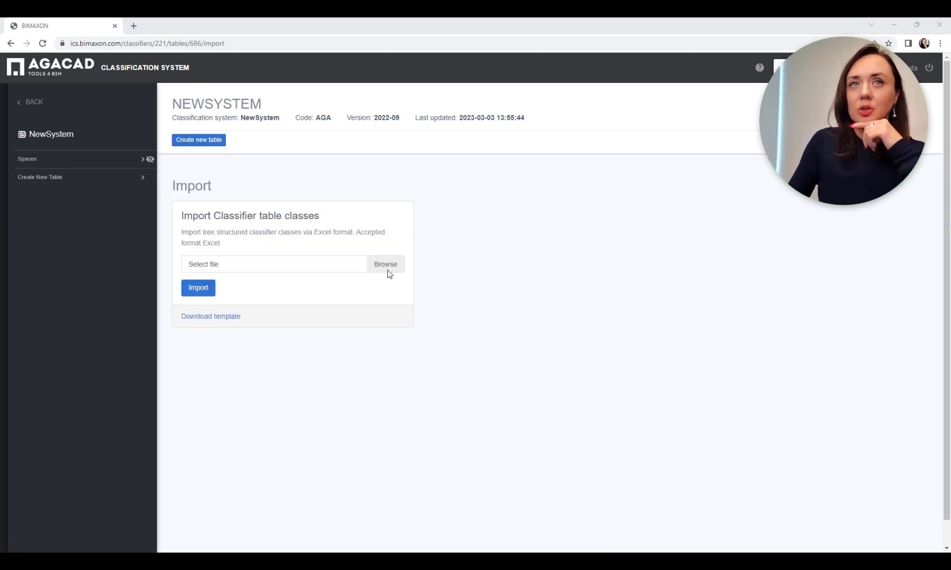
left_click(45, 146)
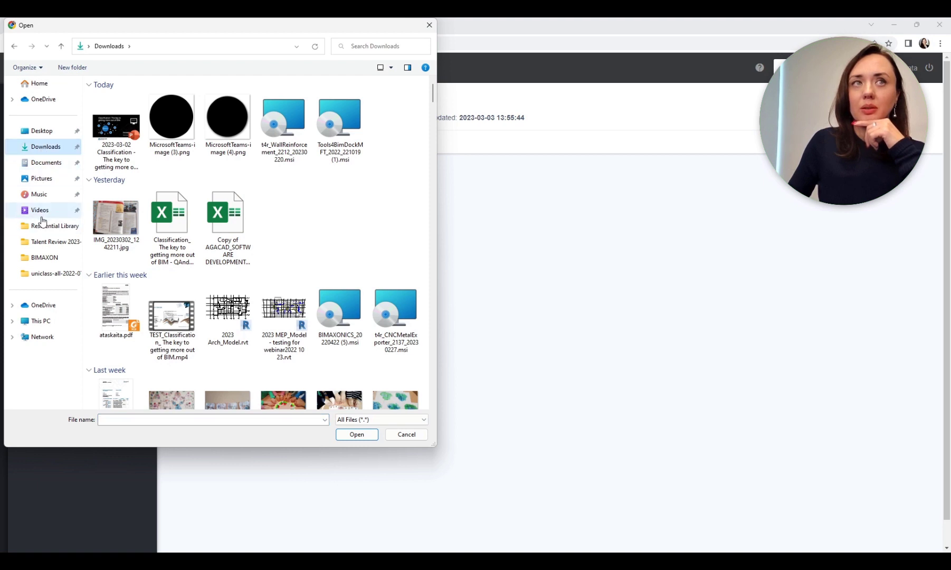
left_click(45, 162)
left_click(45, 322)
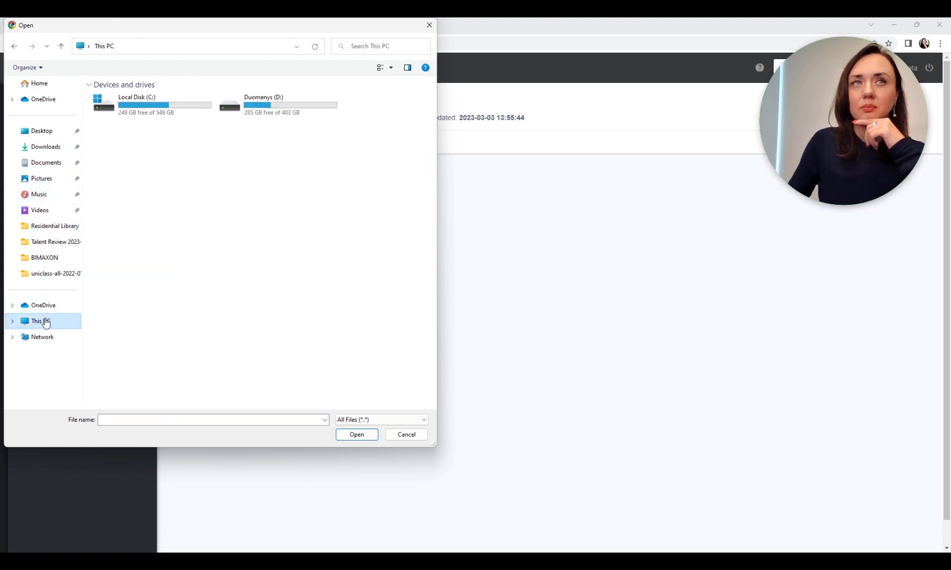
double_click(276, 106)
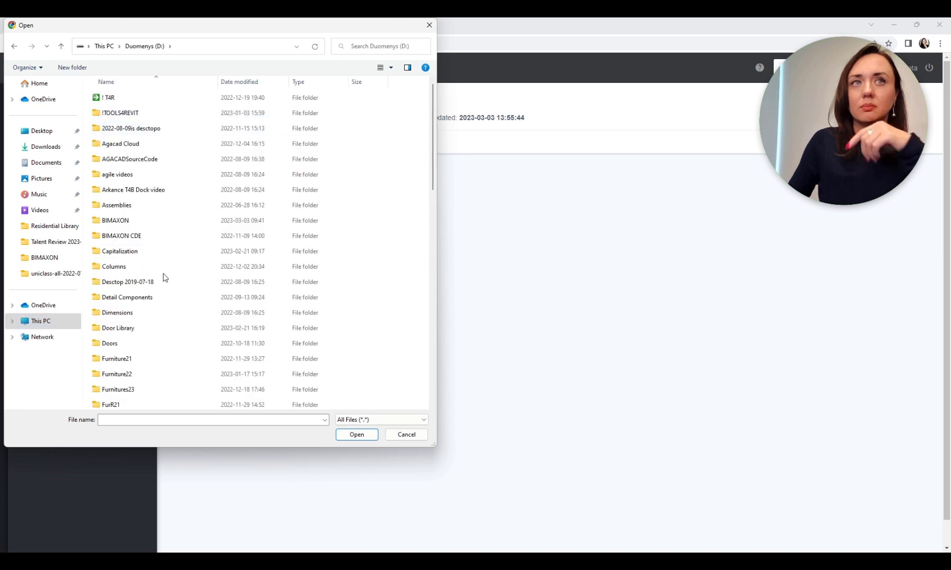
double_click(141, 221)
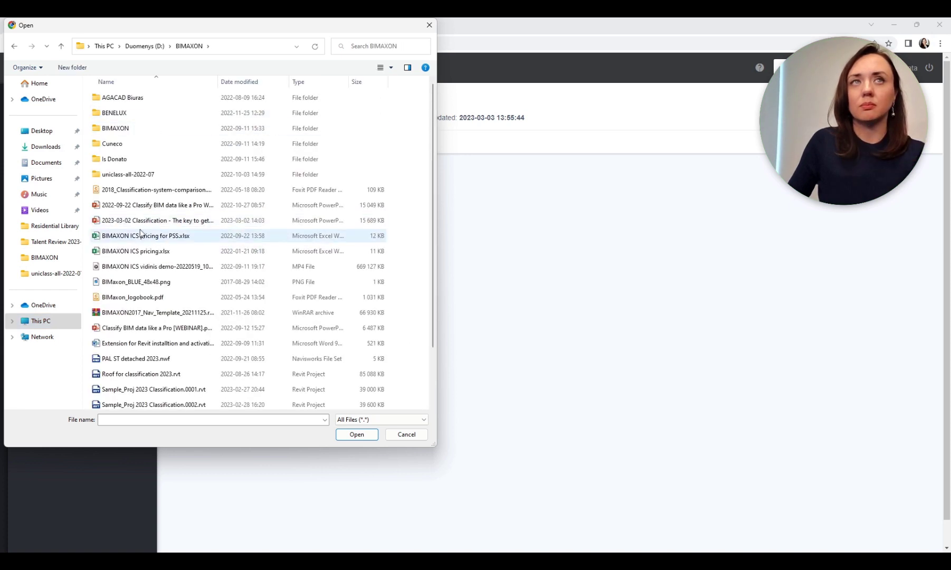
double_click(152, 176)
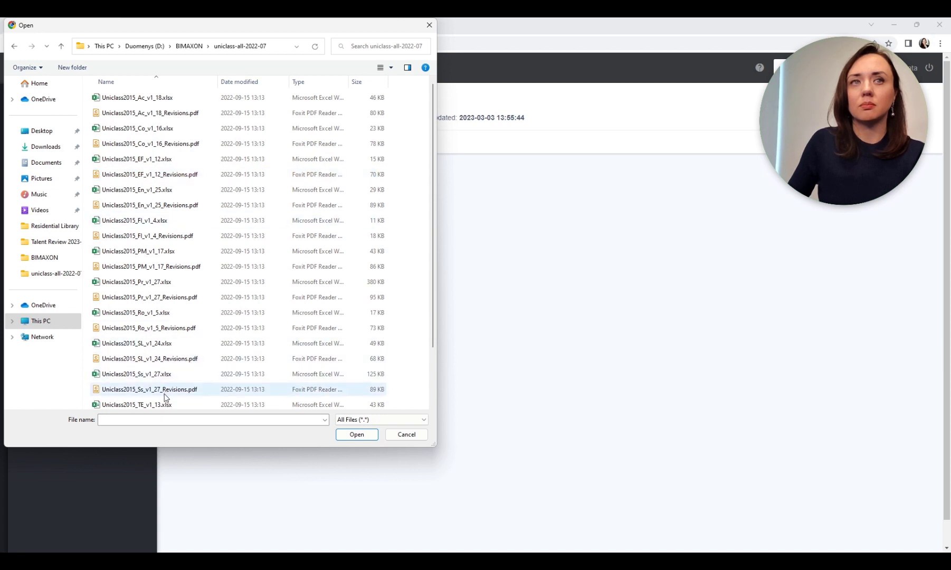
left_click(152, 344)
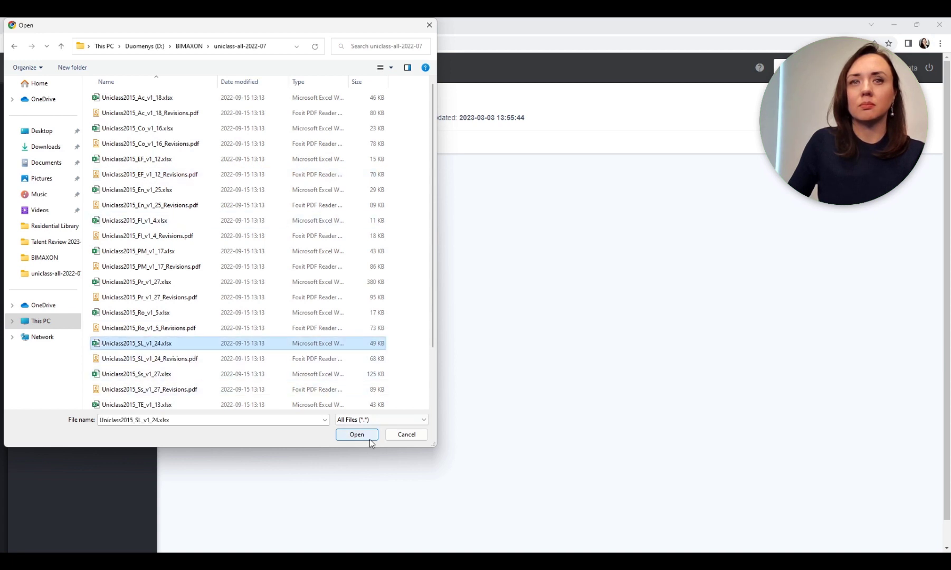
left_click(357, 434)
left_click(203, 292)
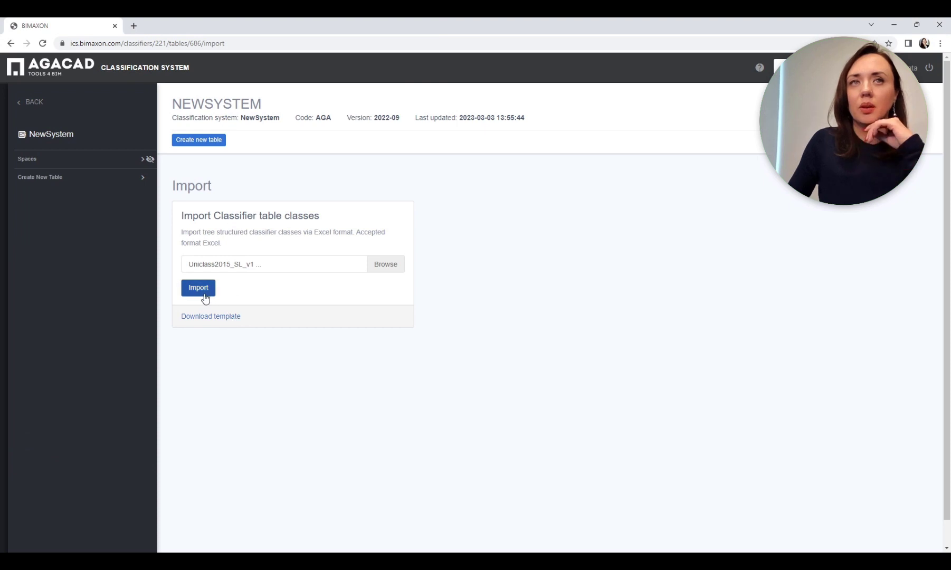
Step: Import the workbook's sheet with data starting from row 4, keeping the Full Code, Class and Title column mapping
left_click(184, 217)
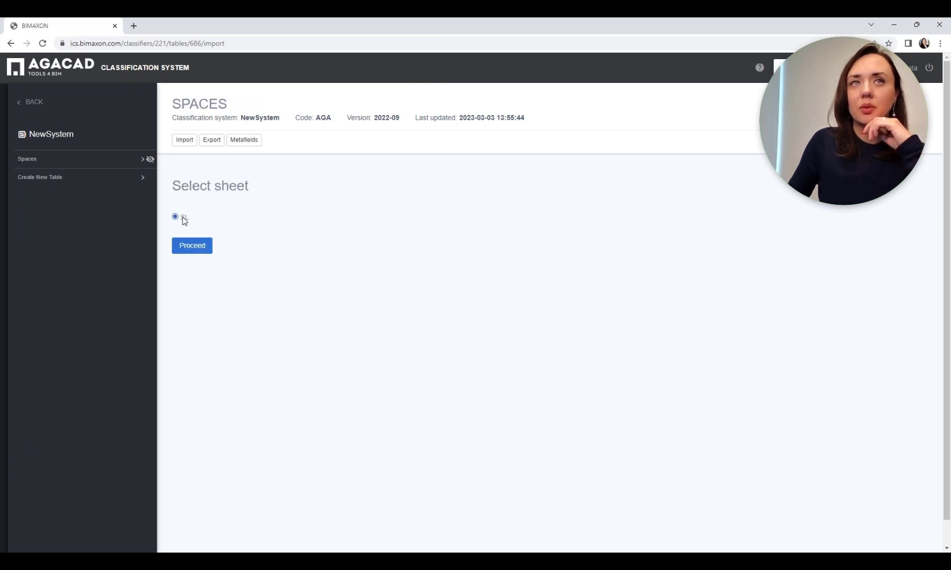
left_click(200, 251)
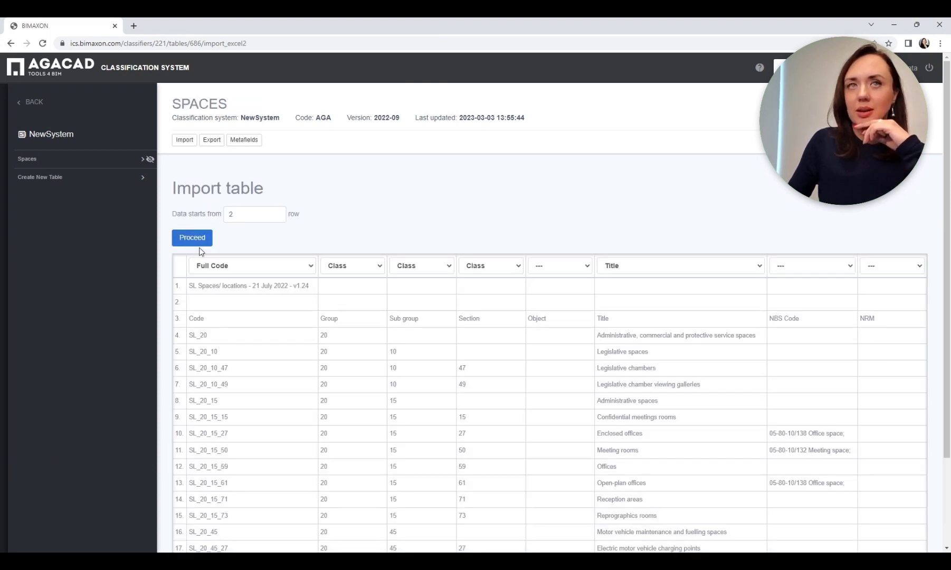
left_click(231, 214)
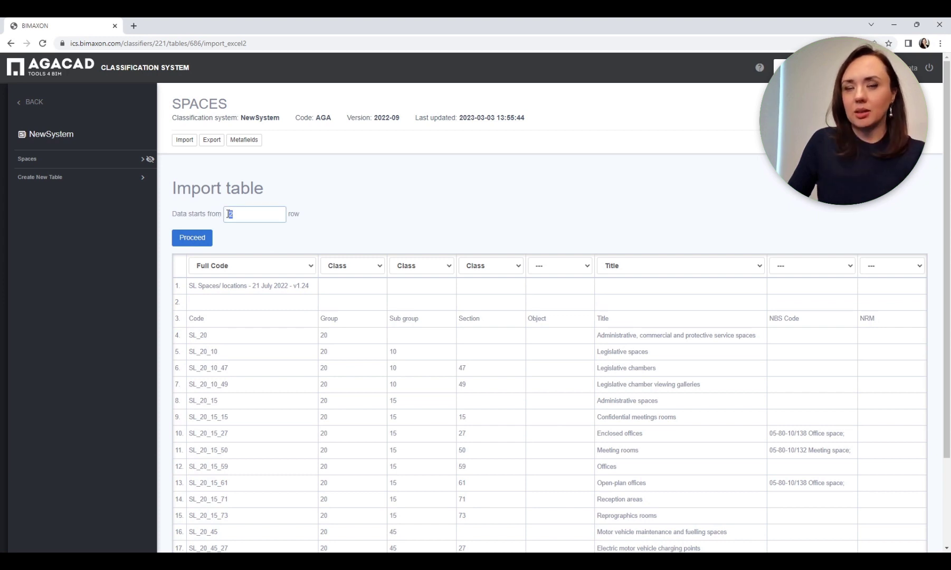
key("BackSpace")
type("4")
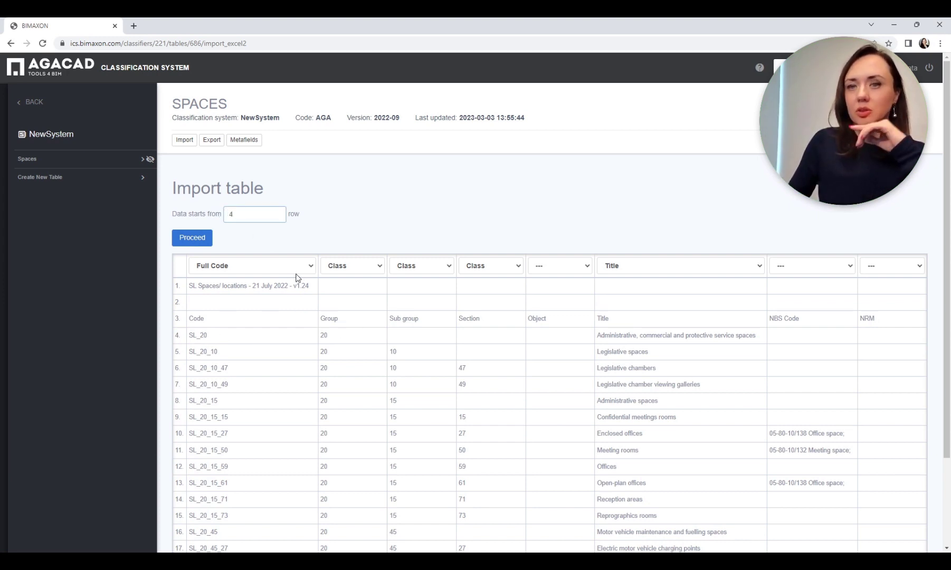
left_click(312, 267)
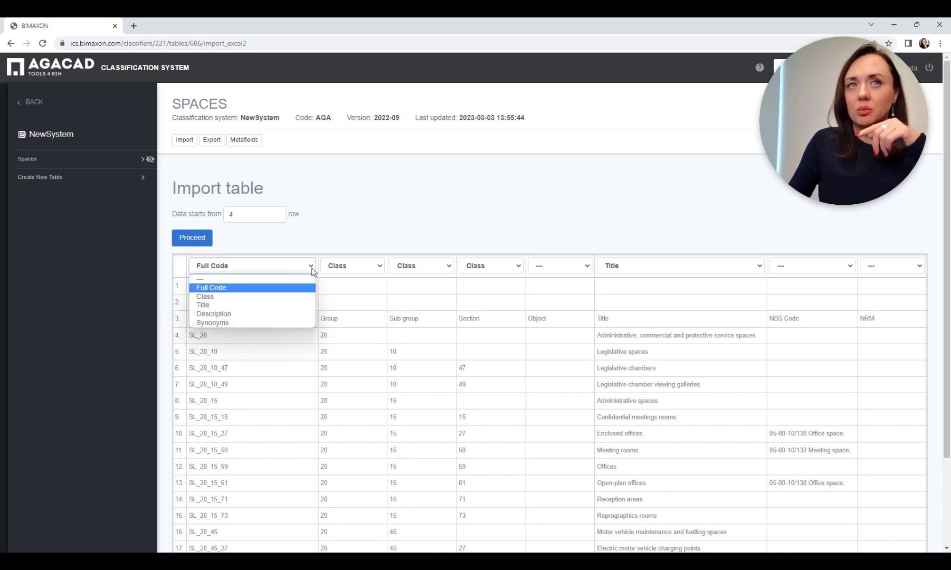
left_click(312, 267)
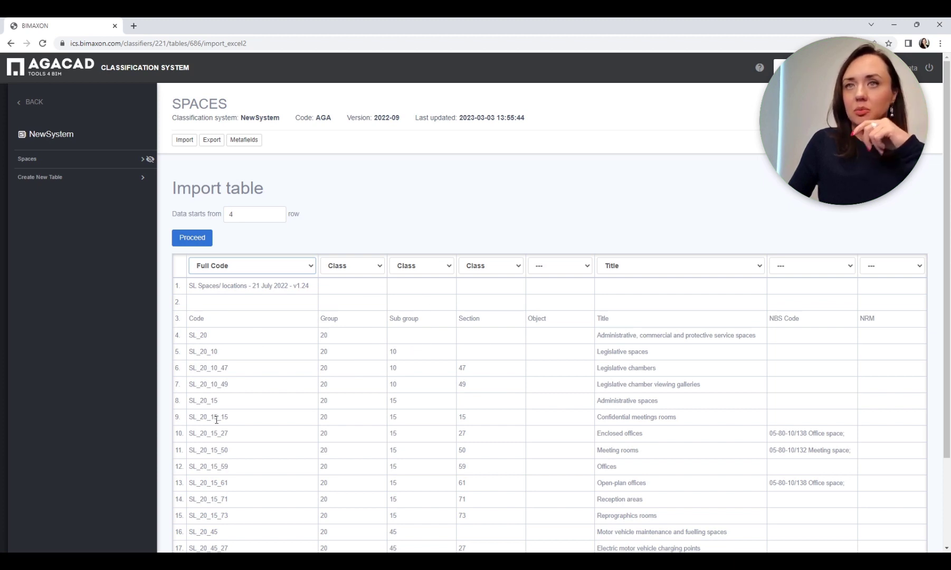
left_click(194, 241)
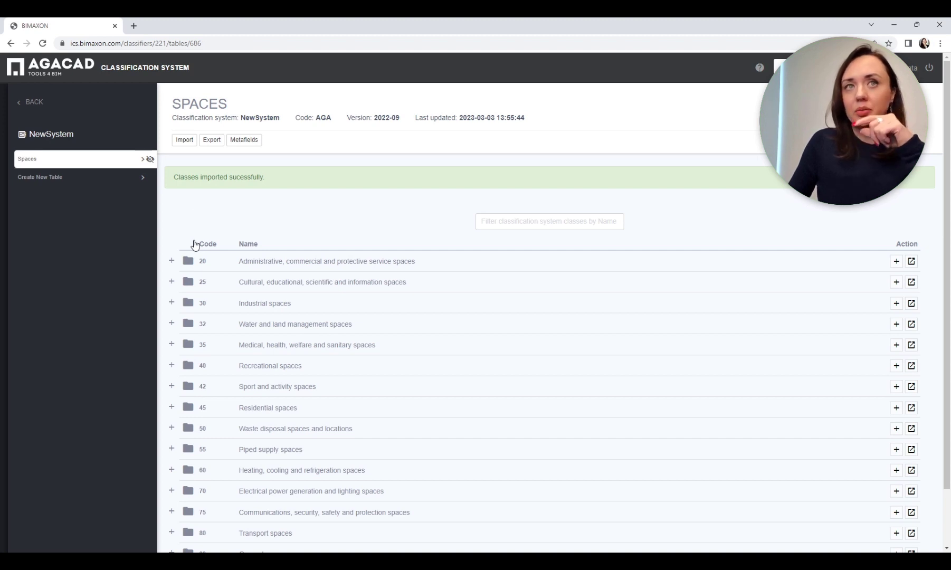
Step: Inspect the details of both classes under Legislative spaces and view the web image search for Legislative chamber viewing galleries
left_click(258, 262)
left_click(271, 284)
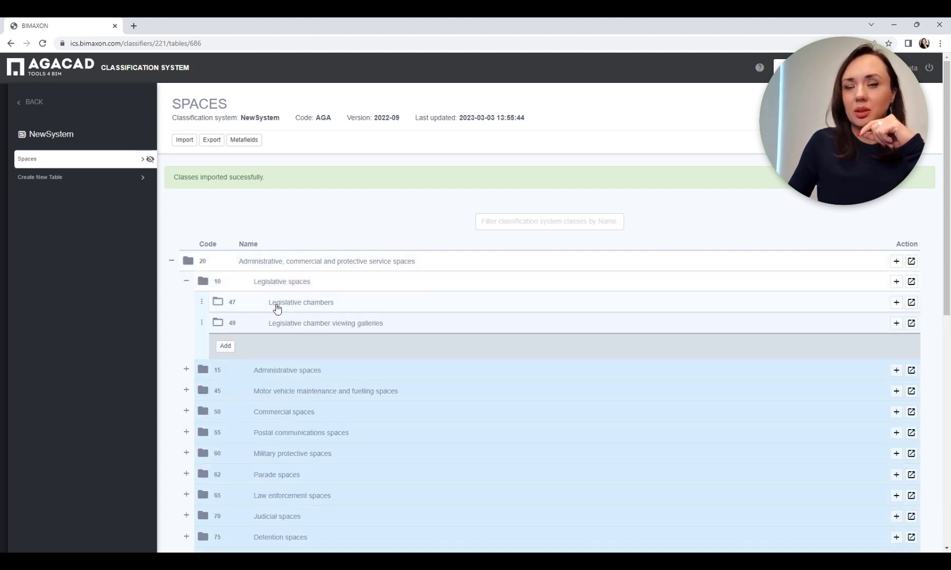
left_click(278, 307)
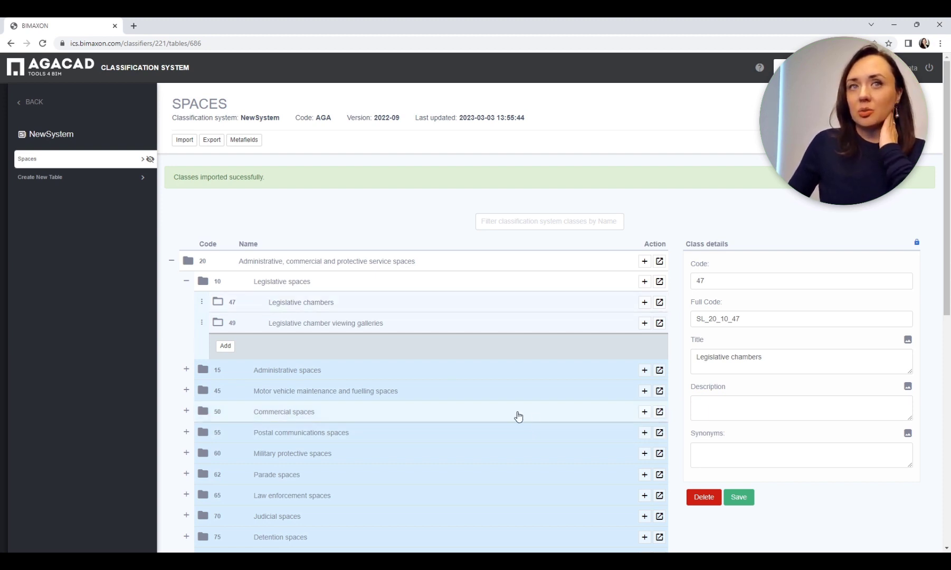
left_click(428, 326)
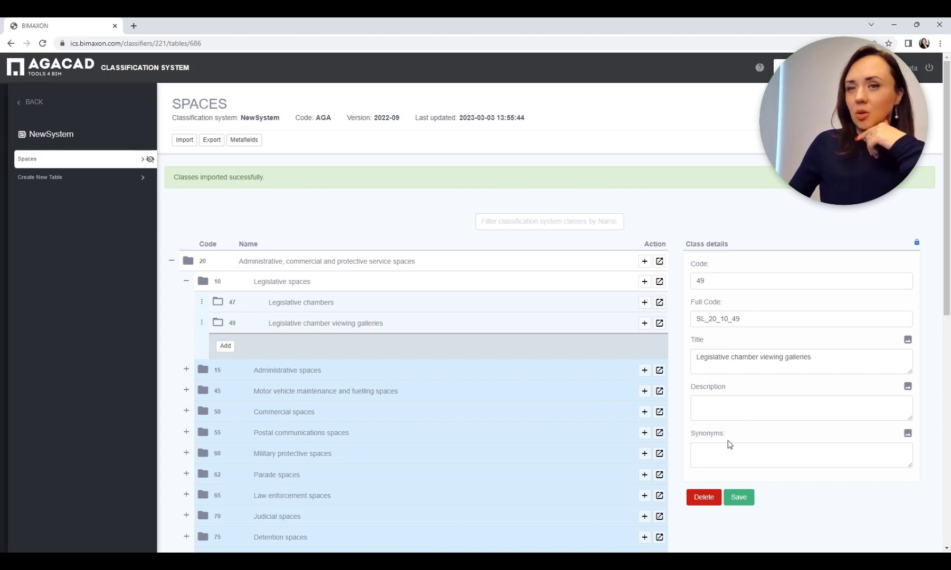
left_click(908, 341)
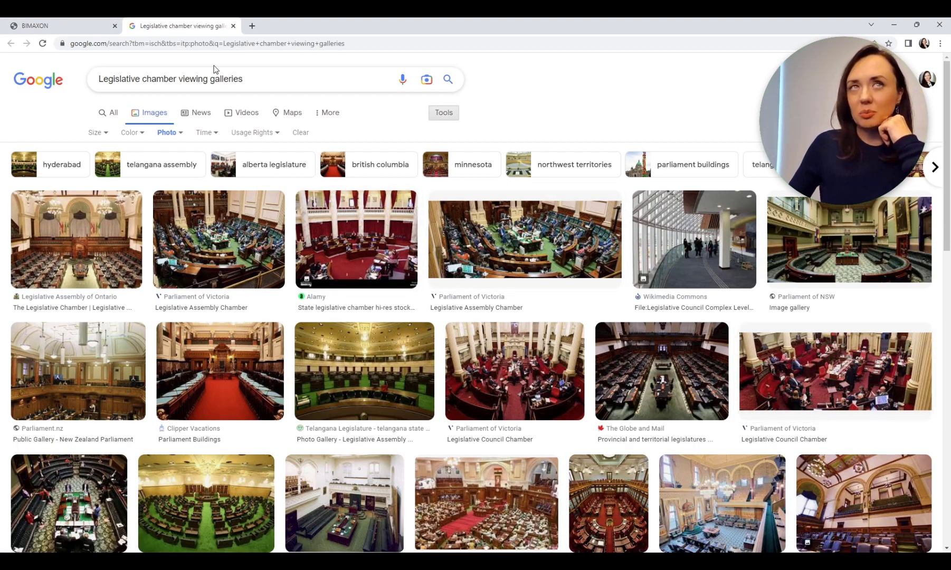
left_click(233, 26)
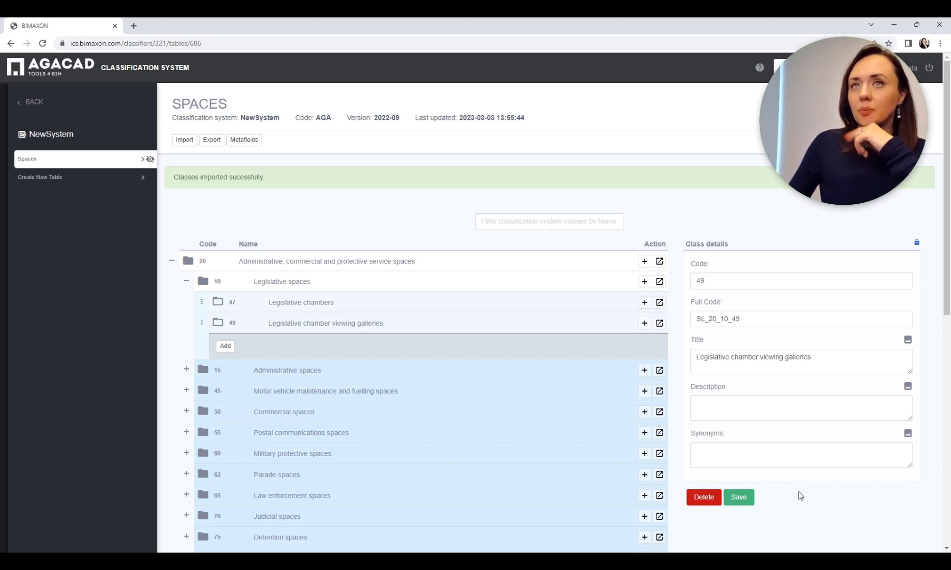
Step: Fill in a new metafield for the Spaces table named Link with type Map, and save the metafields dialog
left_click(250, 142)
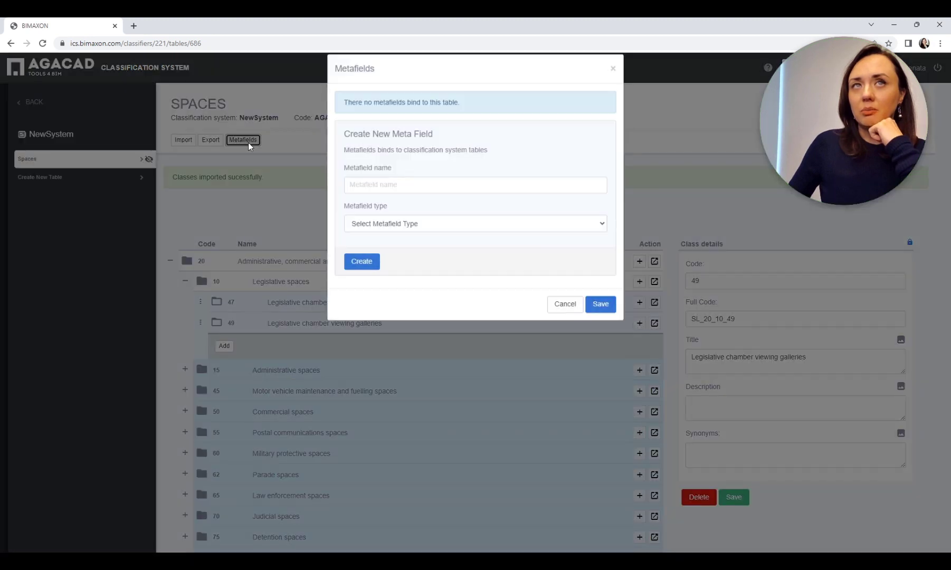
left_click(435, 238)
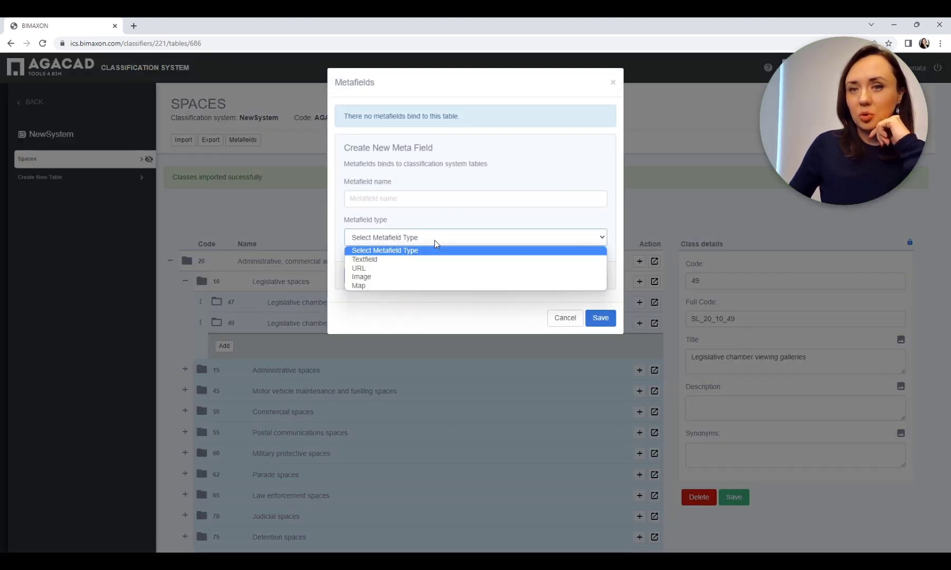
left_click(402, 286)
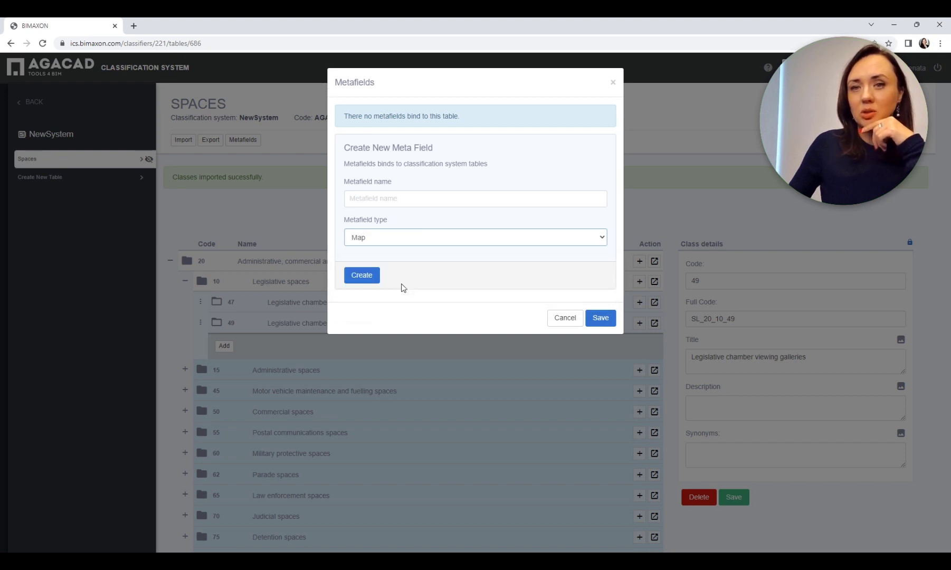
left_click(401, 202)
left_click(428, 293)
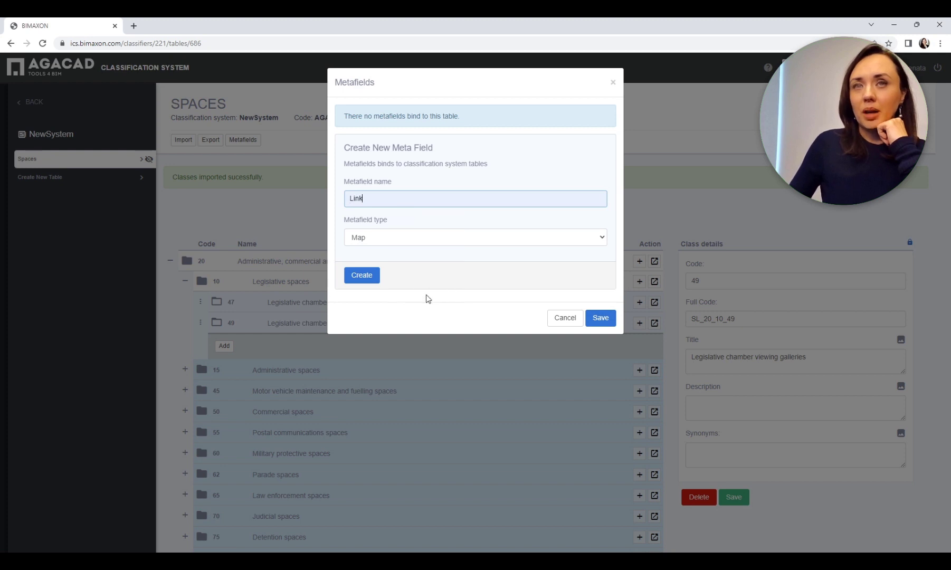
left_click(604, 319)
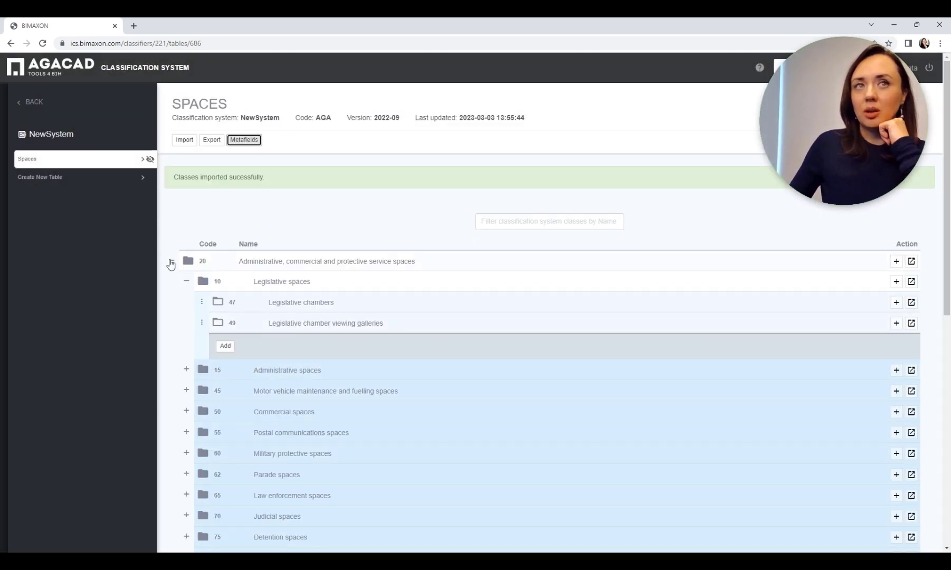
Step: Collapse class 20, expand Residential spaces down to Living spaces, and check the class details of Bedroom-studies
left_click(171, 263)
scroll(459, 413, "down", 2)
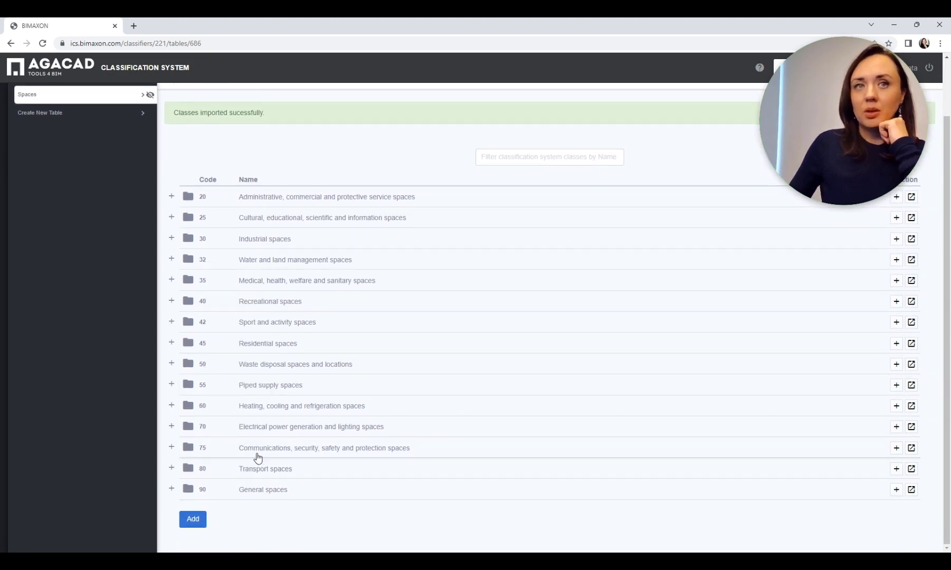
left_click(171, 342)
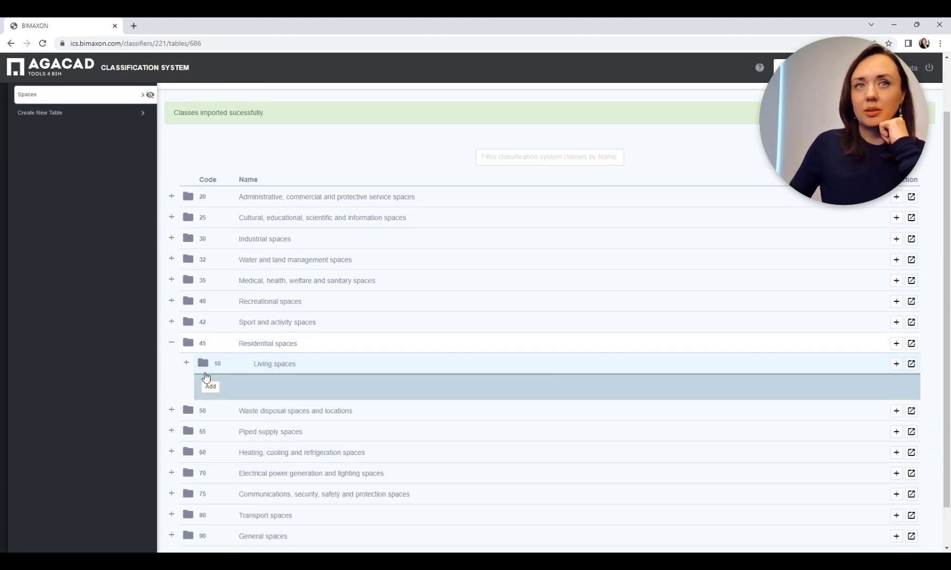
left_click(186, 363)
left_click(375, 409)
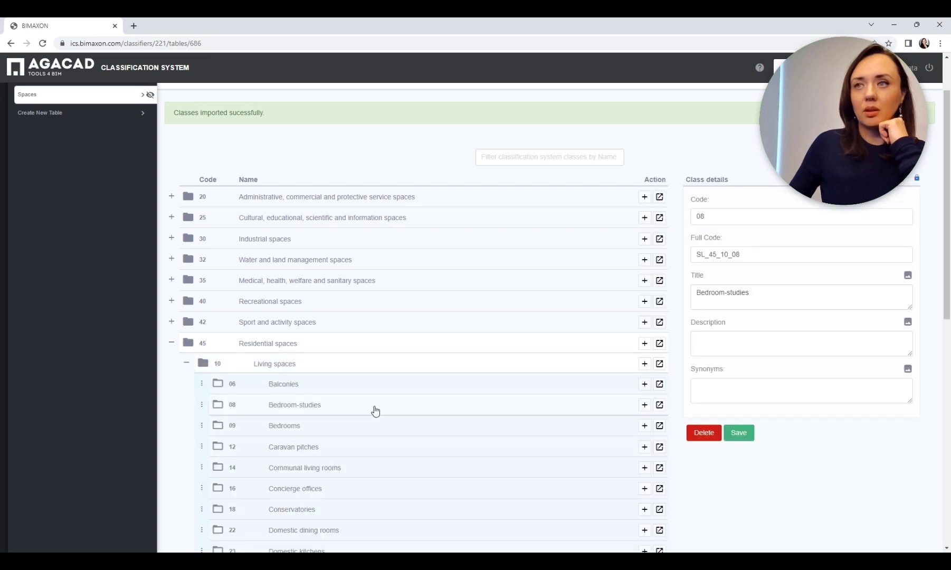
scroll(528, 253, "up", 2)
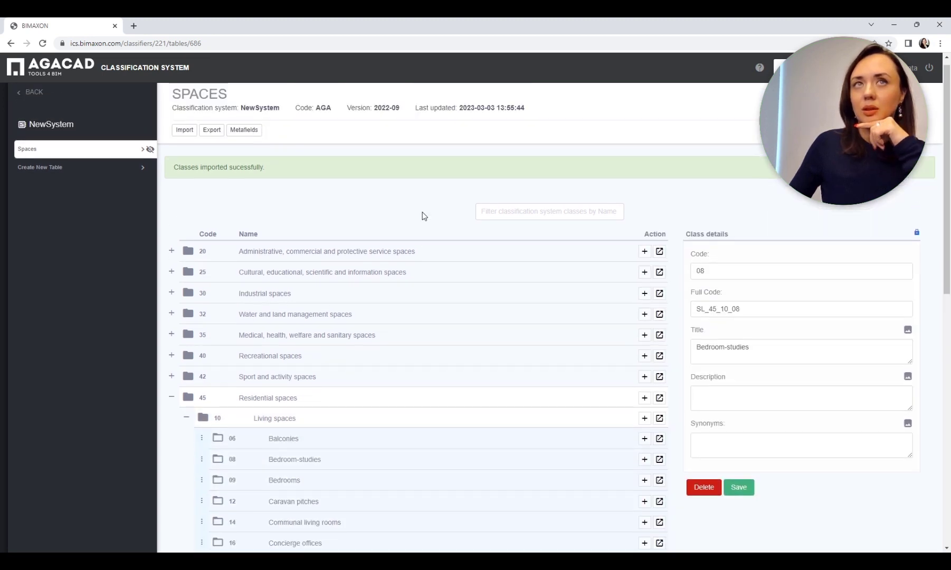
Step: Create the Link metafield of type Map from the values already entered and save the Spaces table's metafields
left_click(250, 141)
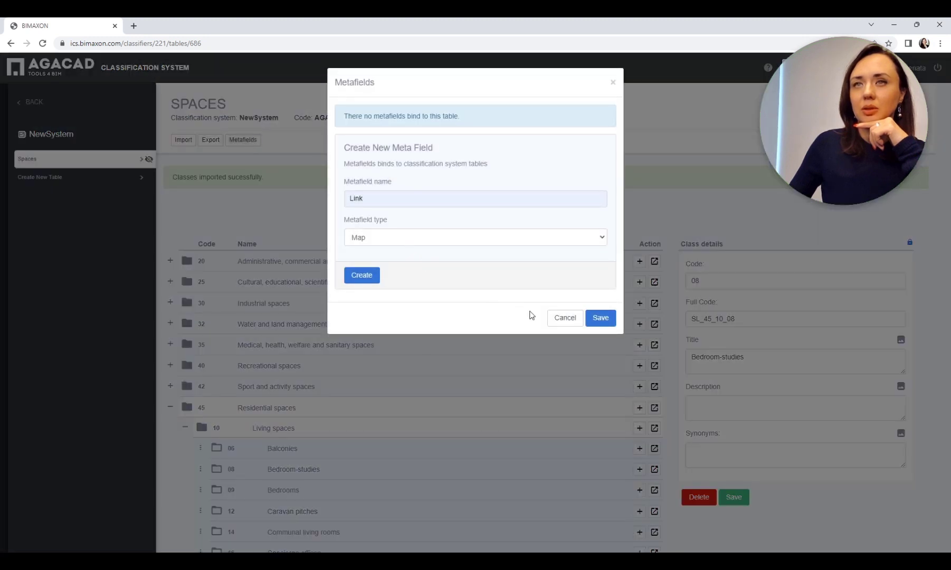
left_click(370, 280)
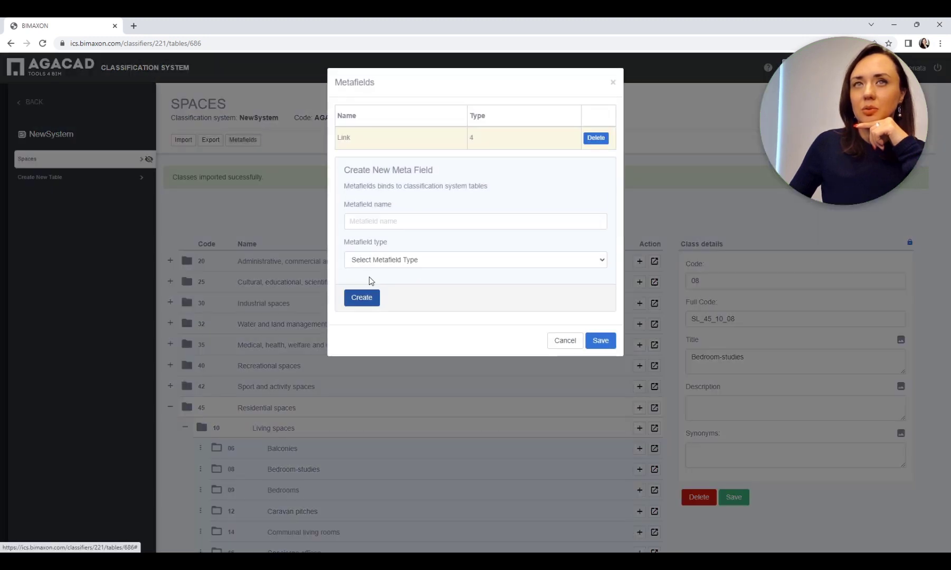
left_click(608, 343)
Step: Create a relationship for the Bedroom-studies class, targeting the OMNICLASS system and Table 13 - Spaces by Function
scroll(375, 322, "down", 3)
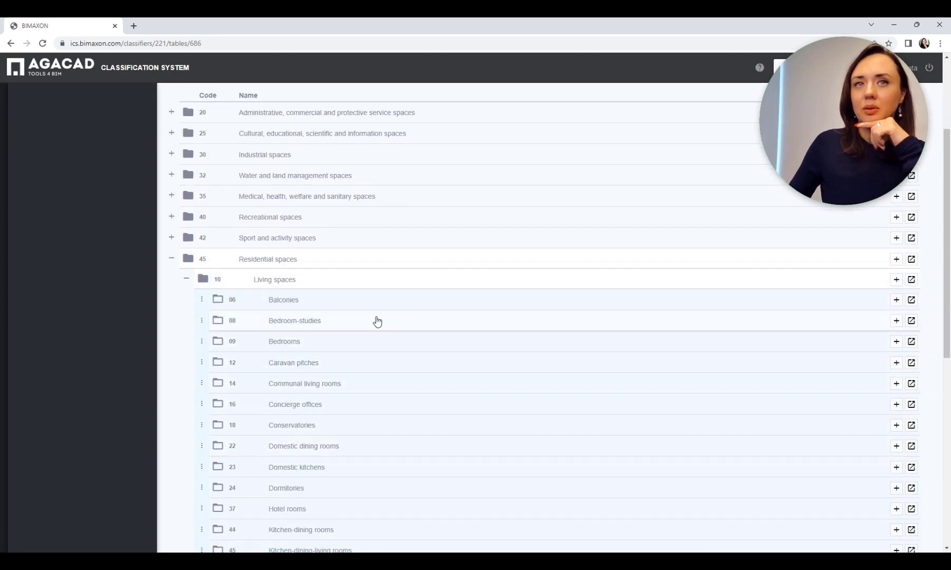
left_click(377, 323)
scroll(844, 396, "up", 2)
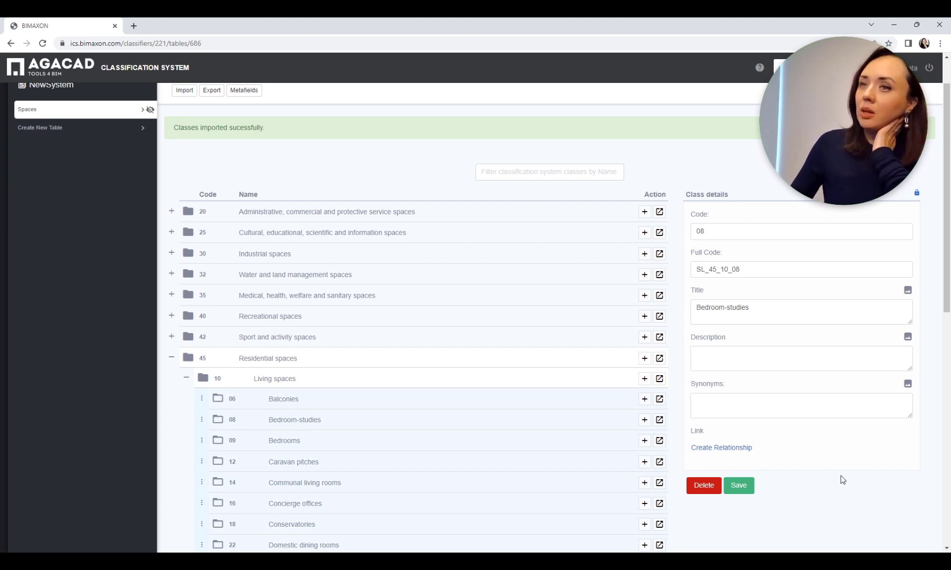
left_click(719, 449)
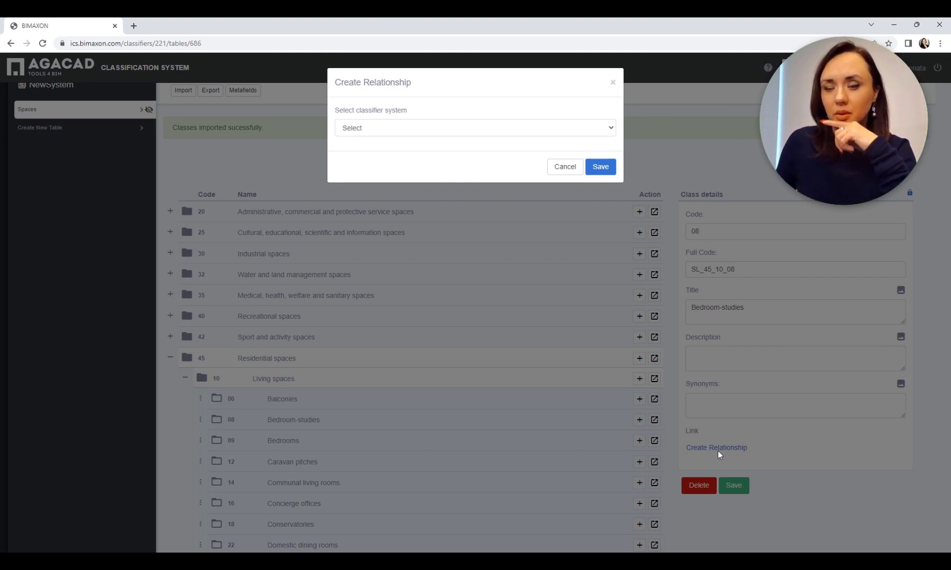
left_click(451, 130)
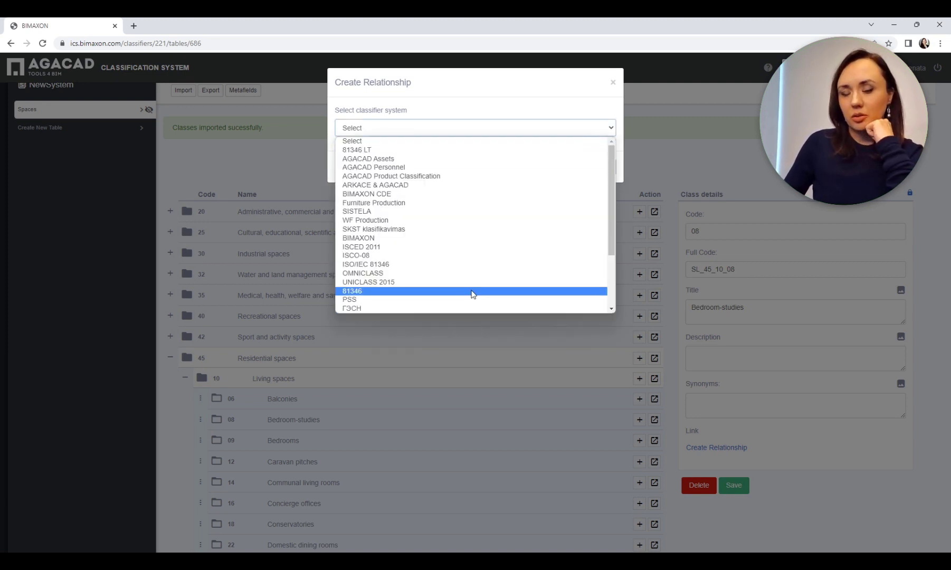
left_click(409, 273)
left_click(420, 166)
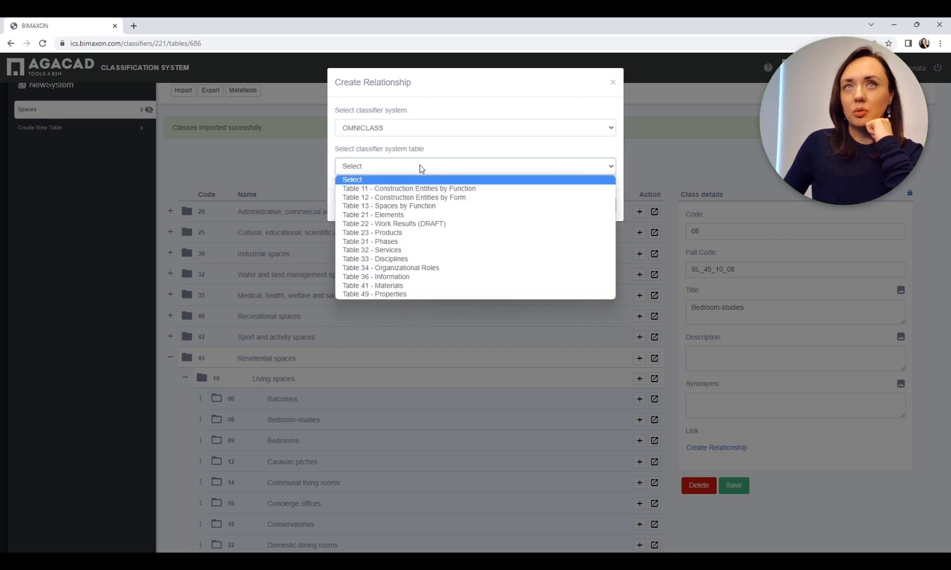
left_click(406, 206)
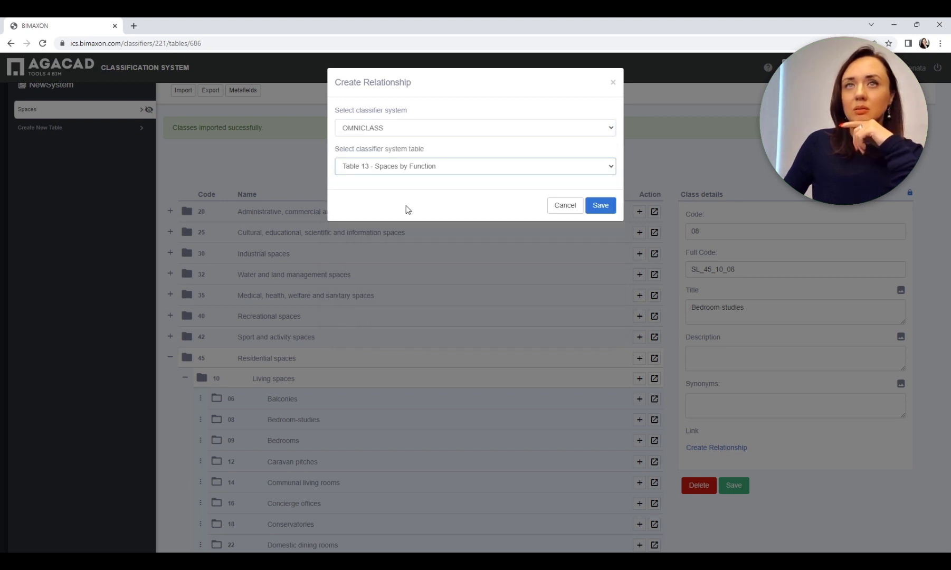
Step: Pick Mental Health Resident Bedroom under Private Residential Spaces, Bedroom as the related class and save the relationship
scroll(491, 418, "down", 5)
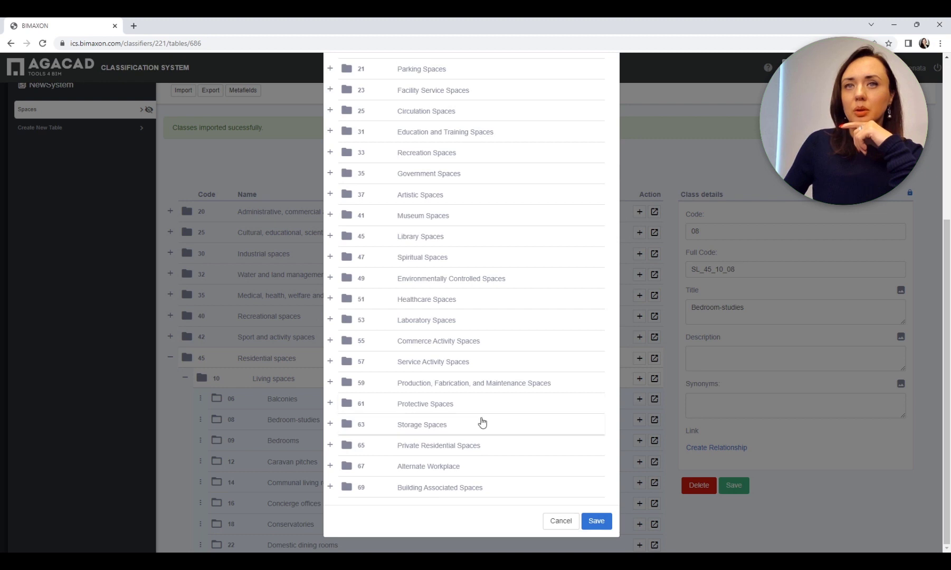
left_click(446, 450)
scroll(463, 433, "down", 3)
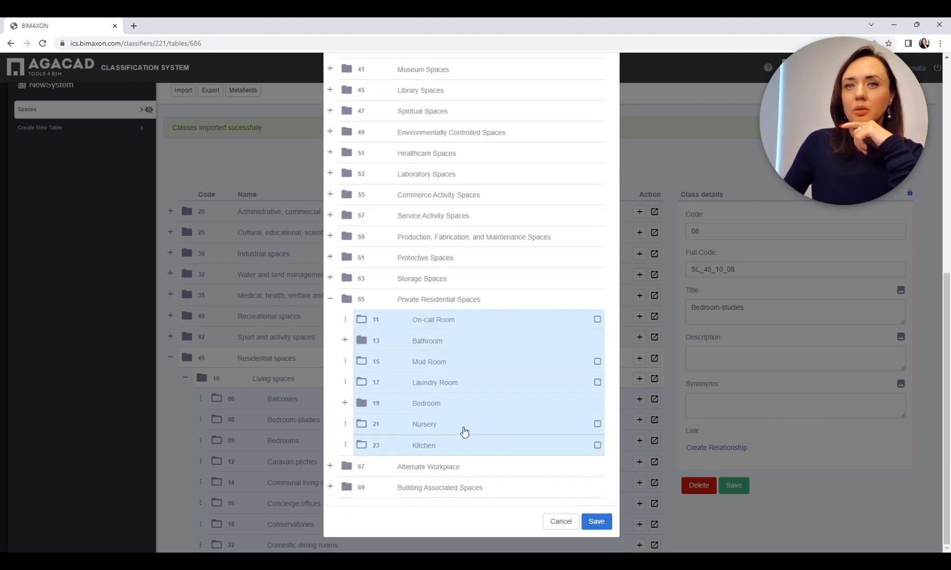
left_click(446, 404)
left_click(597, 423)
scroll(612, 464, "down", 1)
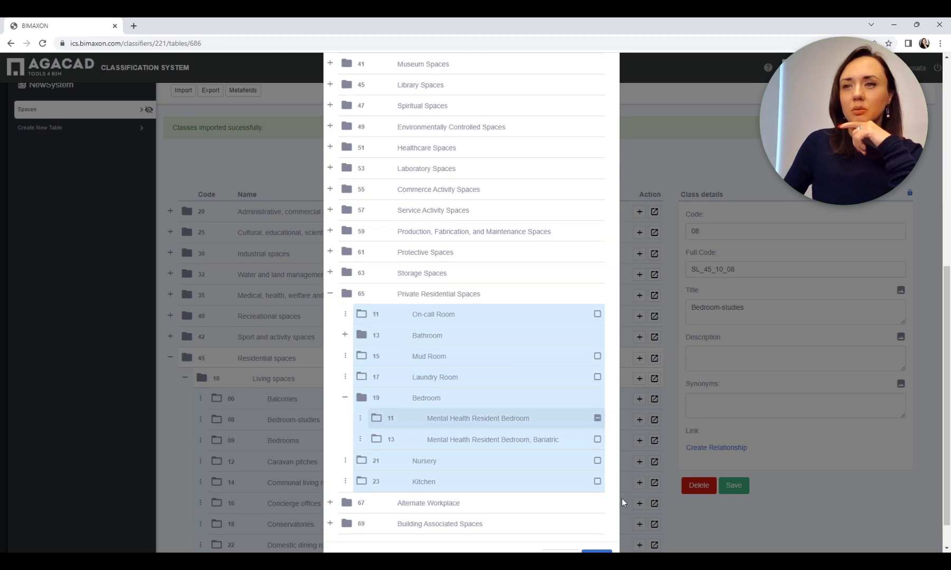
left_click(608, 525)
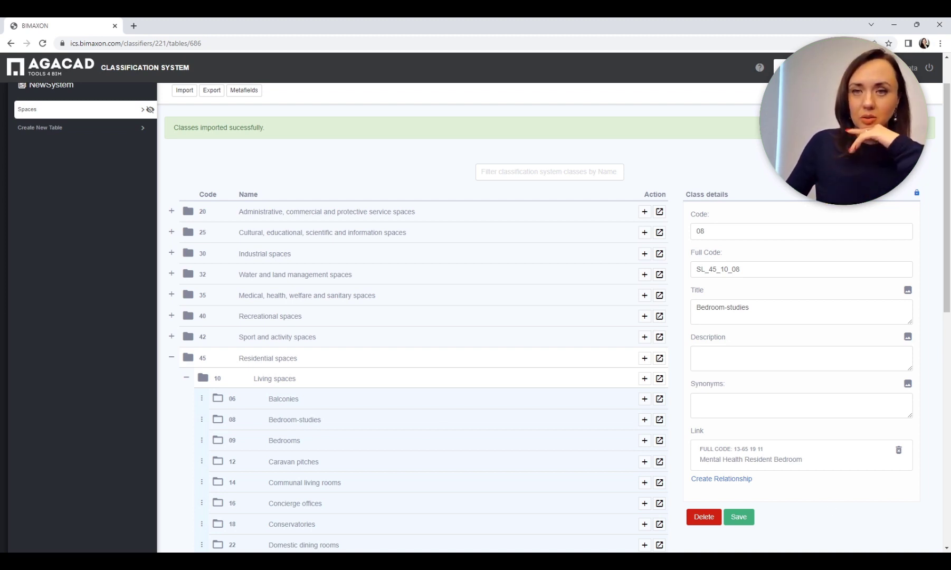
Step: Switch to Revit and open the architectural floor plan 1 Level
key("alt+Tab")
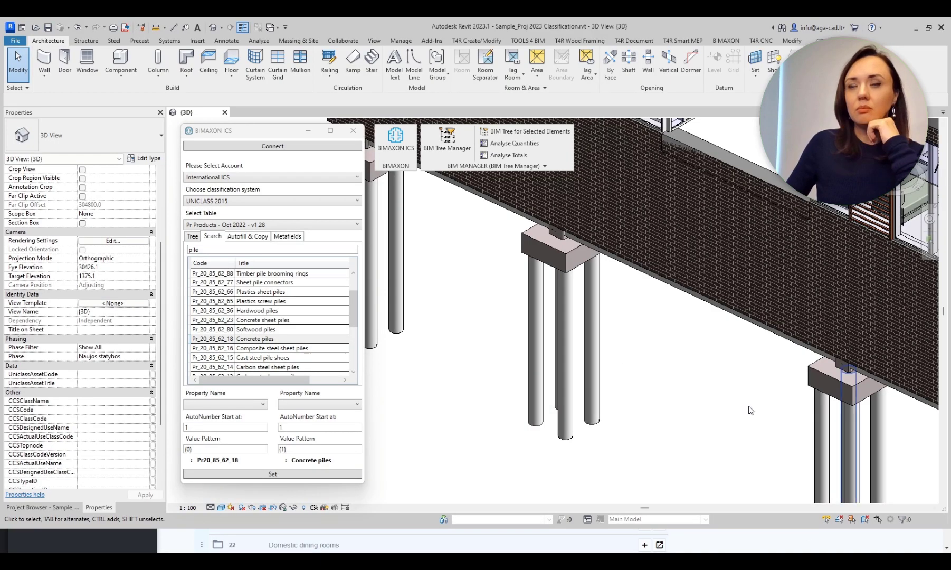
left_click(42, 507)
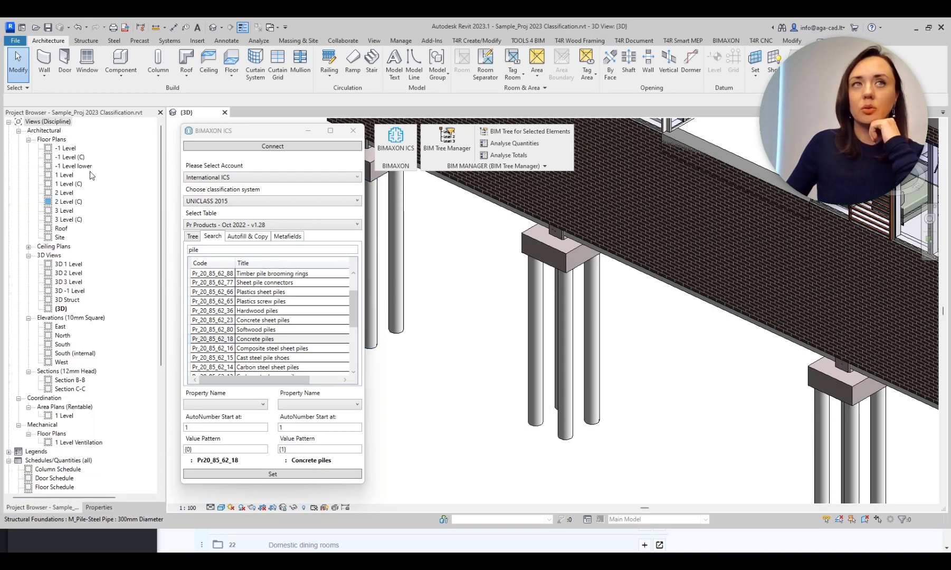
left_click(65, 176)
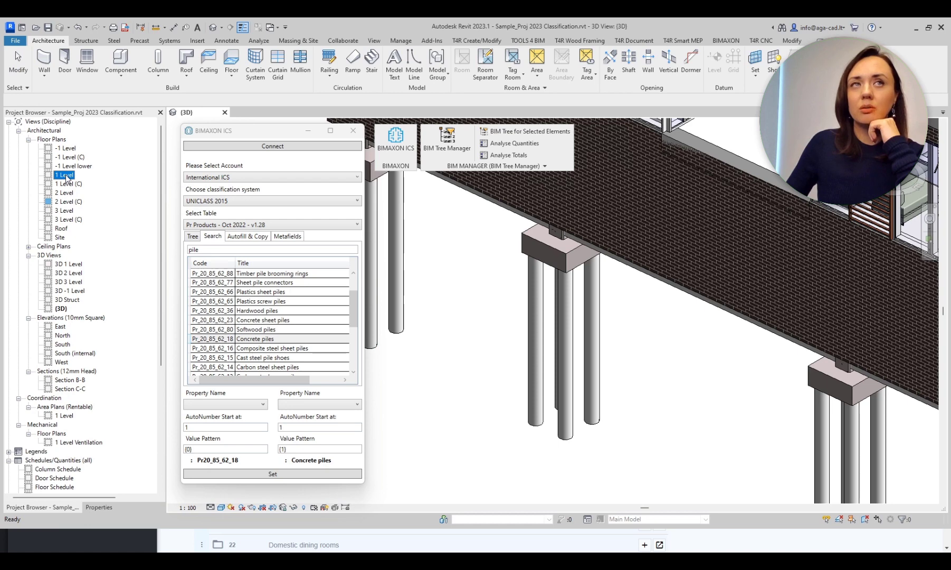
double_click(66, 176)
scroll(616, 234, "up", 5)
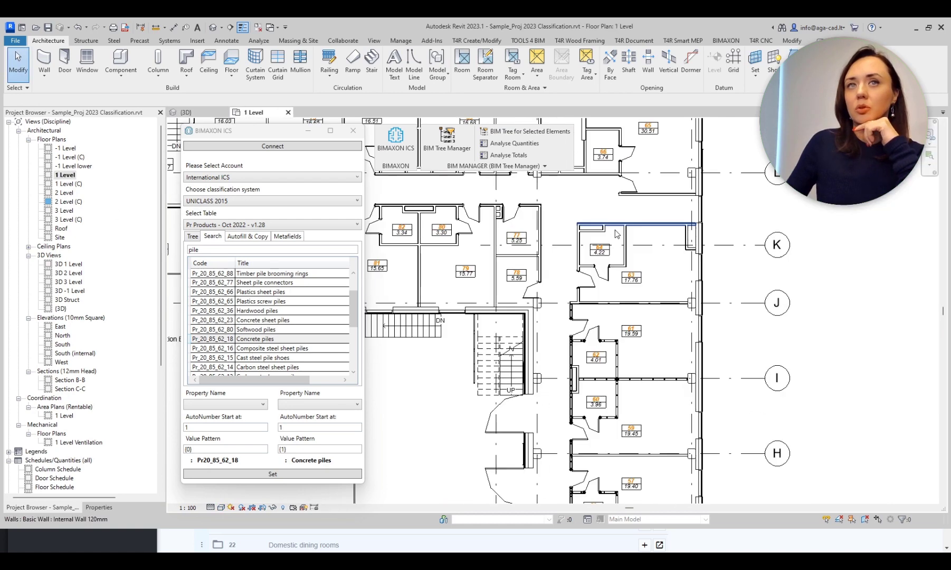
Step: Select space 63 near grid lines J and K and review its properties down to the classification parameters
left_click(638, 255)
scroll(622, 253, "up", 2)
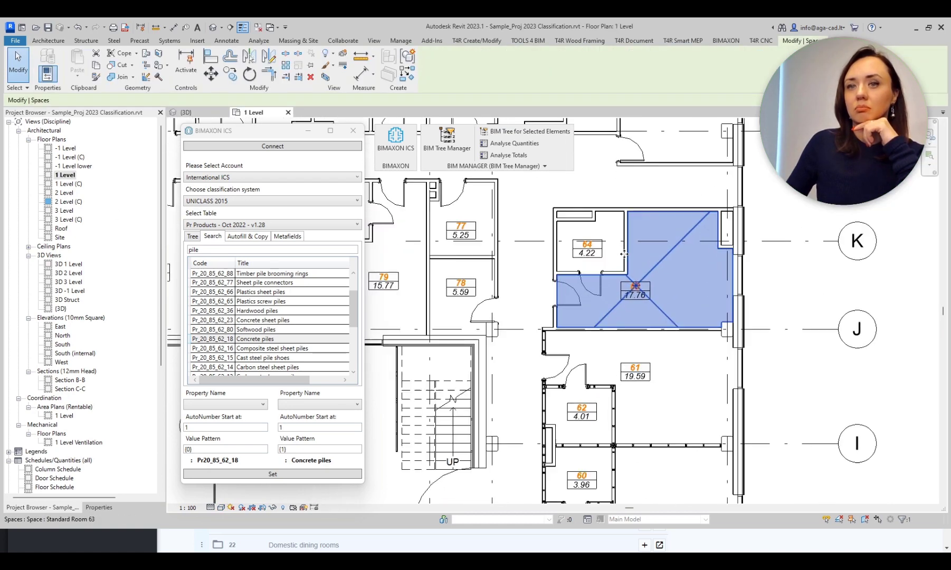
scroll(628, 259, "up", 3)
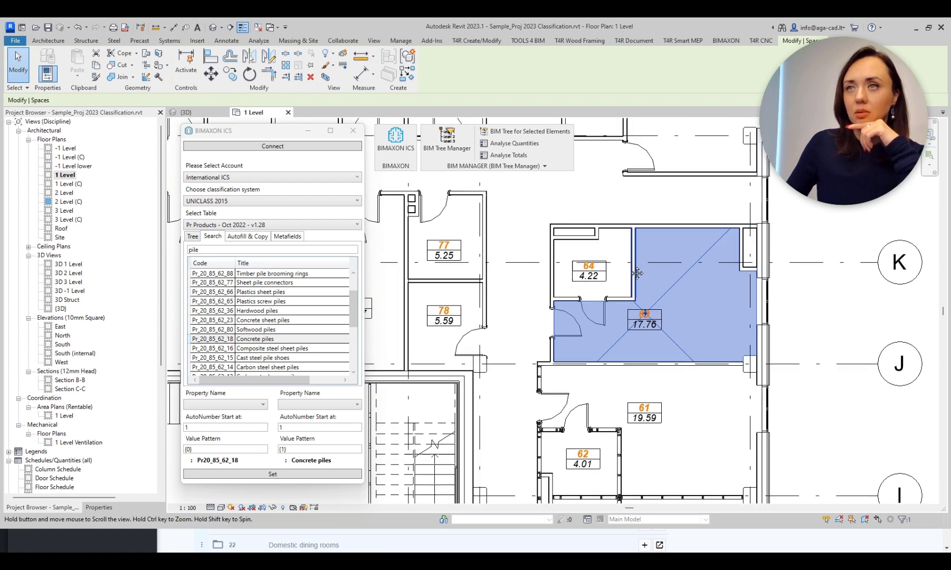
middle_click_drag(637, 272, 642, 280)
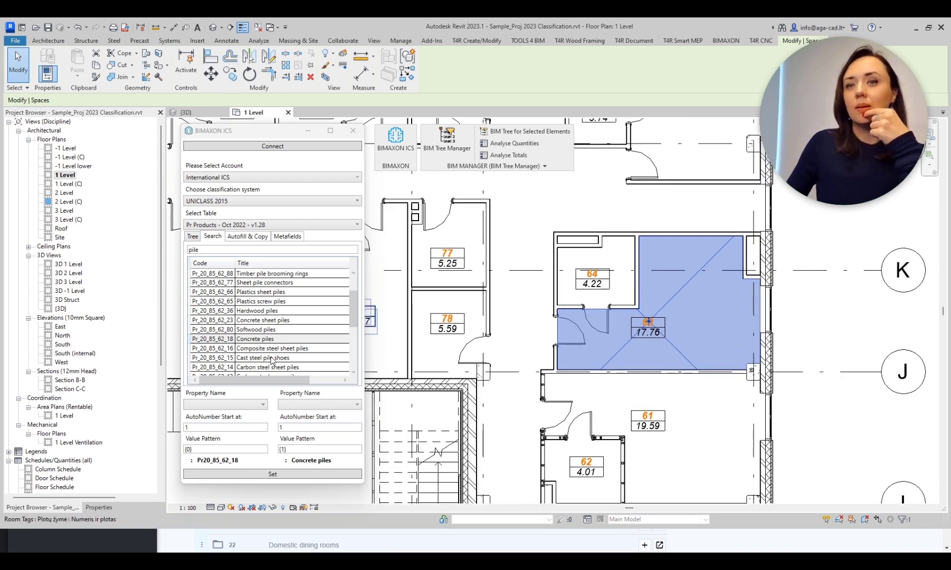
left_click(97, 508)
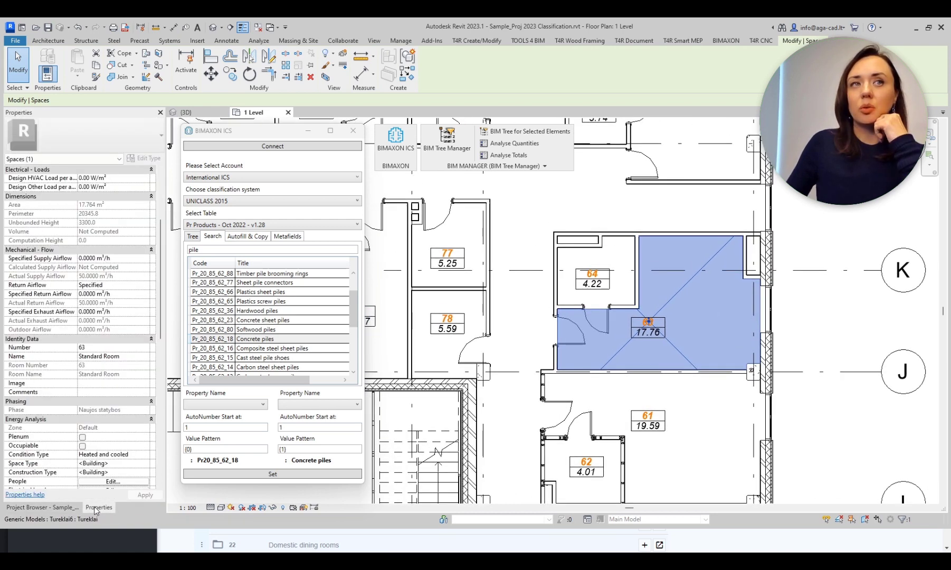
scroll(130, 451, "down", 10)
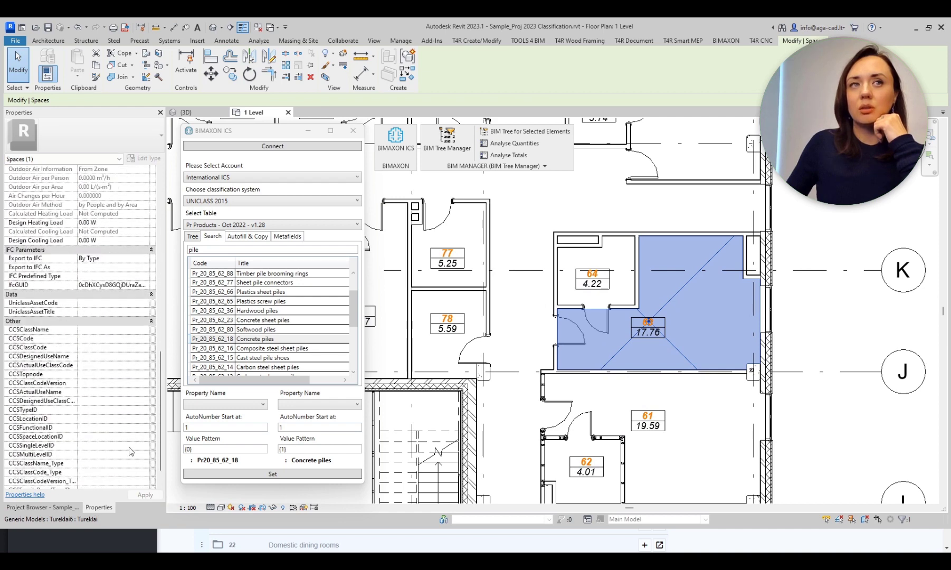
scroll(131, 452, "down", 2)
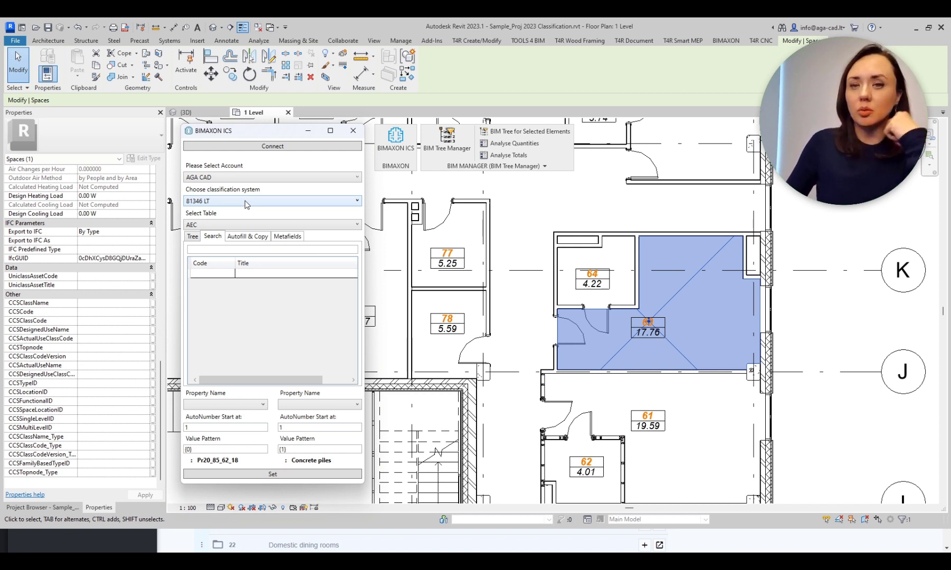
Step: Choose the NewSystem classification system and its Spaces table in BIMAXON ICS
left_click(236, 204)
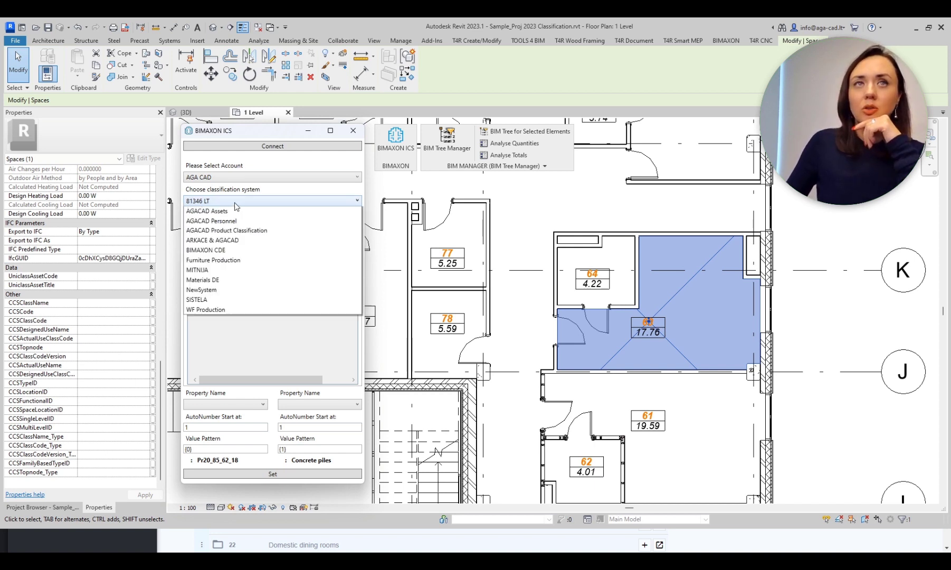
left_click(233, 300)
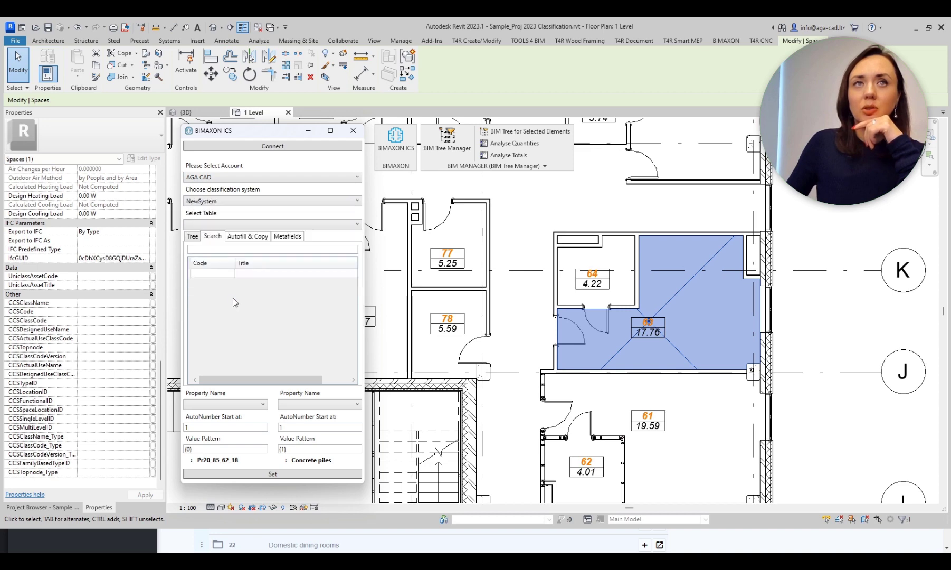
left_click(235, 225)
left_click(234, 237)
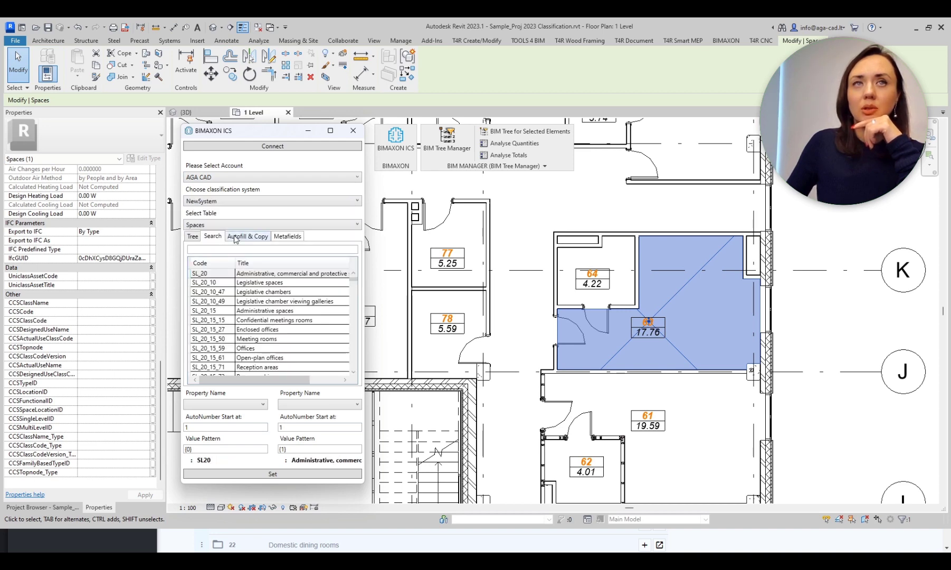
Step: Browse the class tree through SL_45 Residential spaces and SL_45_10 Living spaces and select SL_45_10_08 Bedroom-studies
left_click(193, 237)
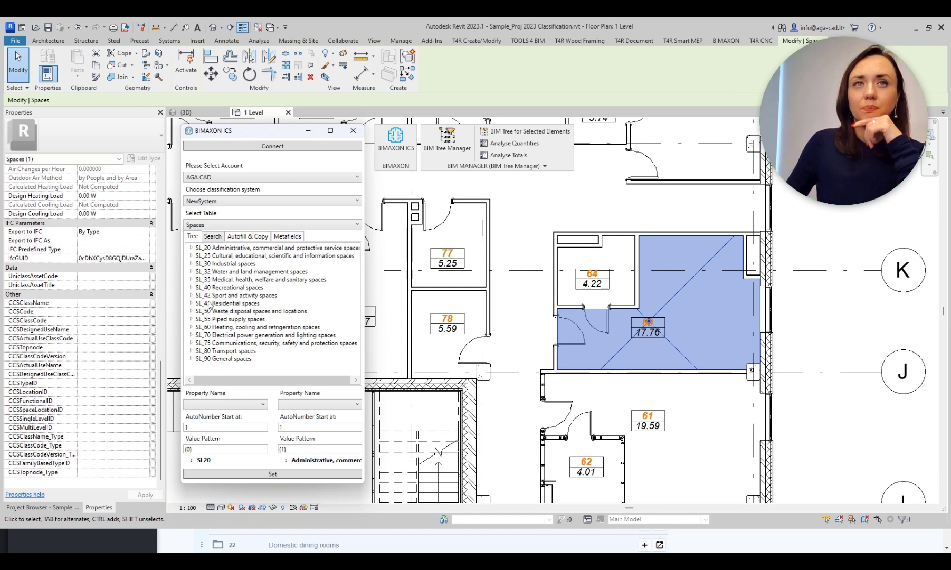
left_click(192, 303)
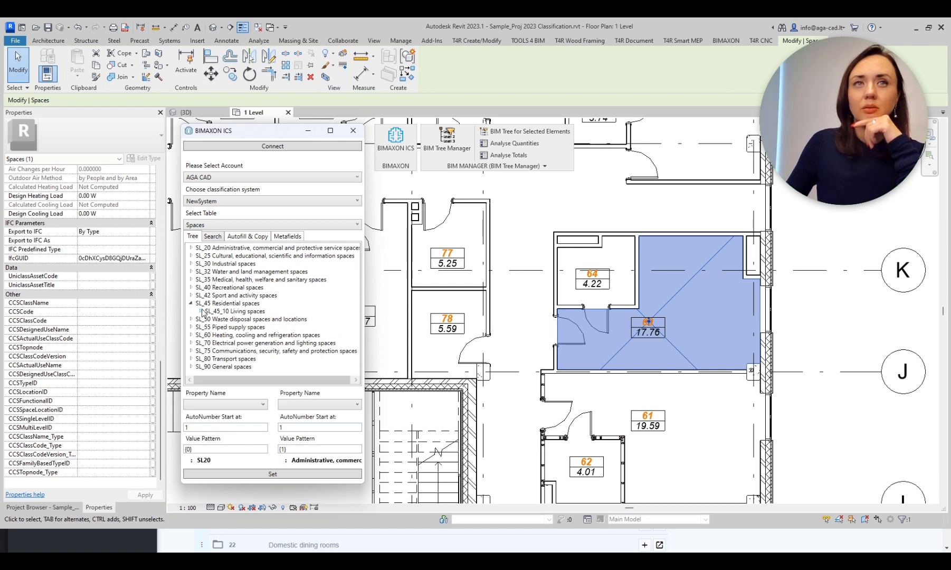
left_click(200, 311)
scroll(284, 331, "down", 2)
left_click(278, 281)
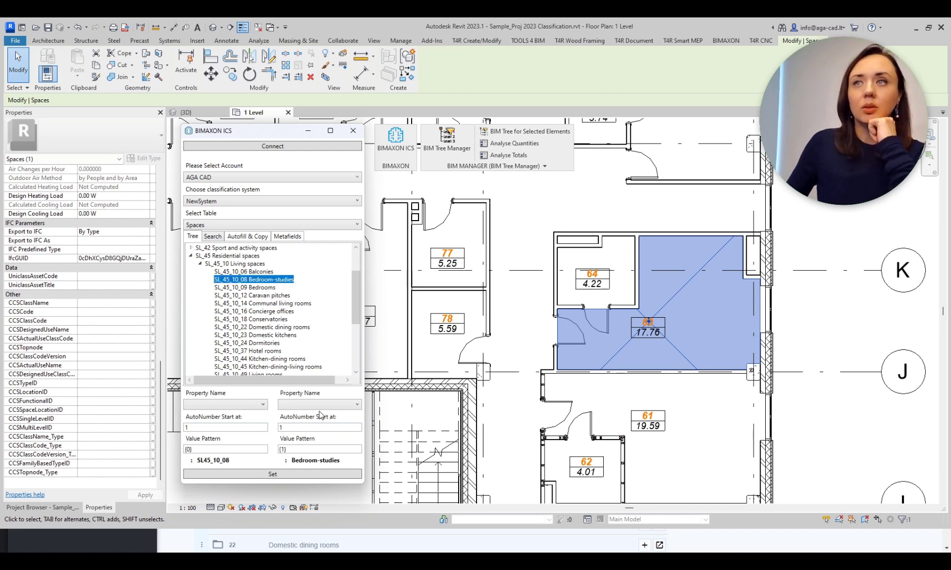
Step: Assign the class code to the UniclassAssetCode [Instance] property and the class title to UniclassAssetTitle [Instance]
left_click(251, 404)
scroll(256, 378, "down", 8)
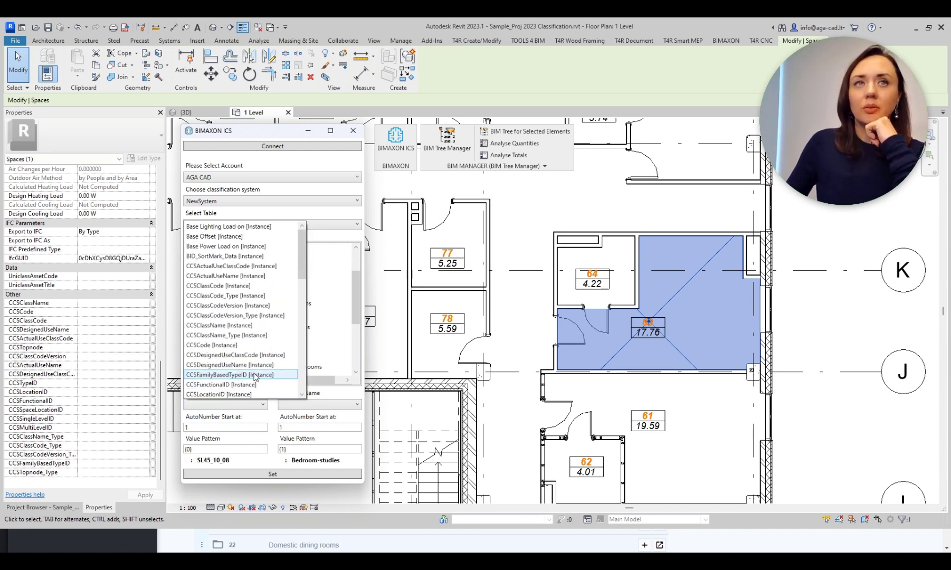
scroll(259, 379, "down", 3)
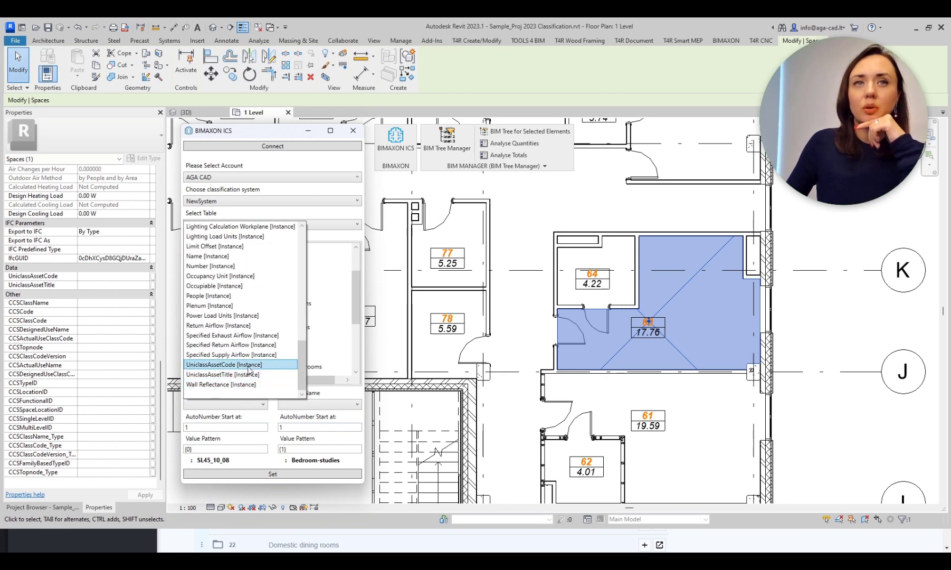
left_click(250, 365)
left_click(323, 405)
scroll(352, 372, "down", 10)
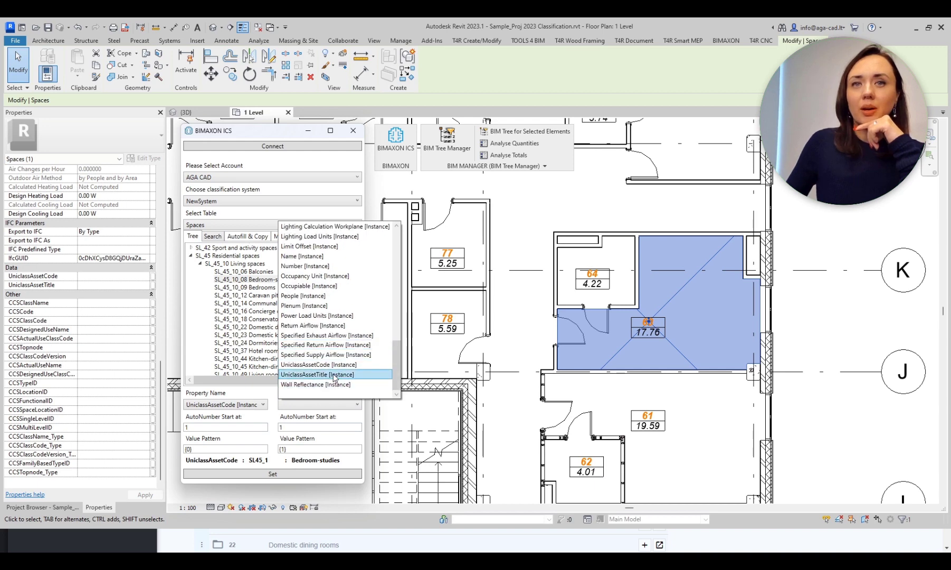
left_click(333, 374)
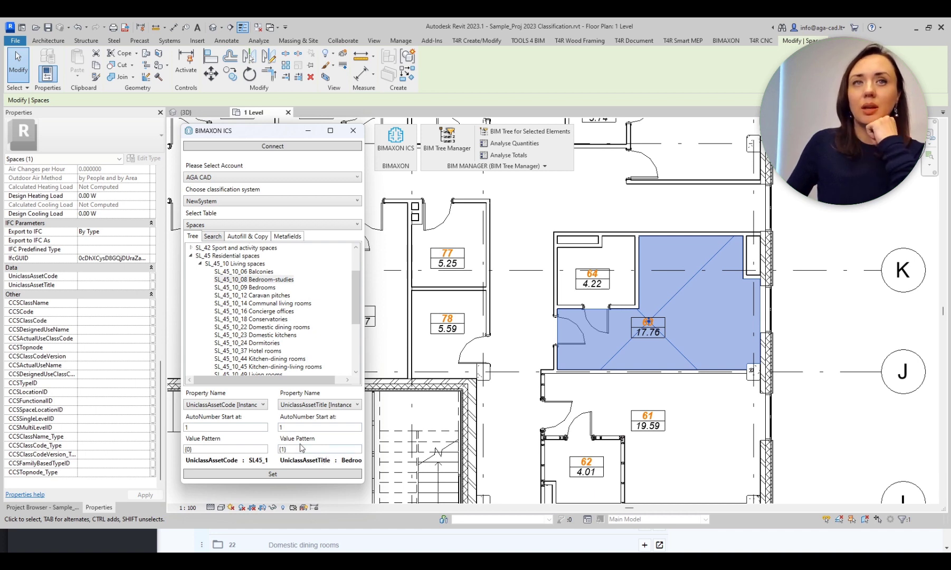
Step: Enable writing metafields and map the Link class code to CCSClassCode [Instance] and its class title to CCSClassName [Instance]
left_click(288, 237)
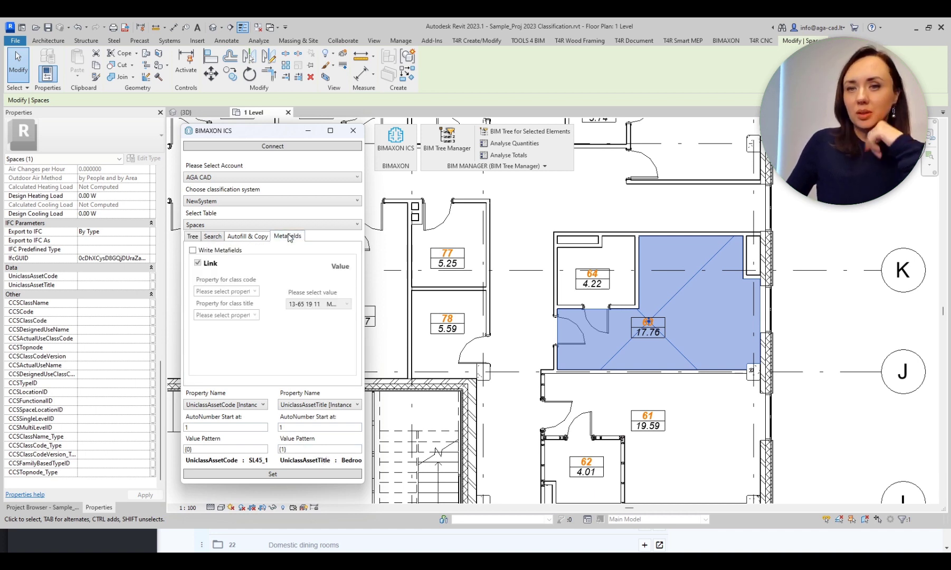
left_click(214, 252)
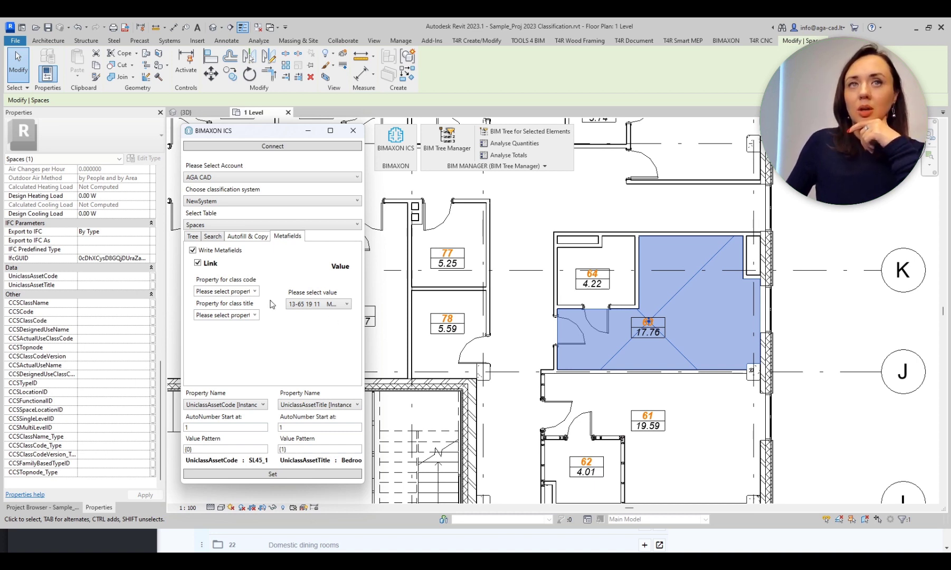
left_click(253, 291)
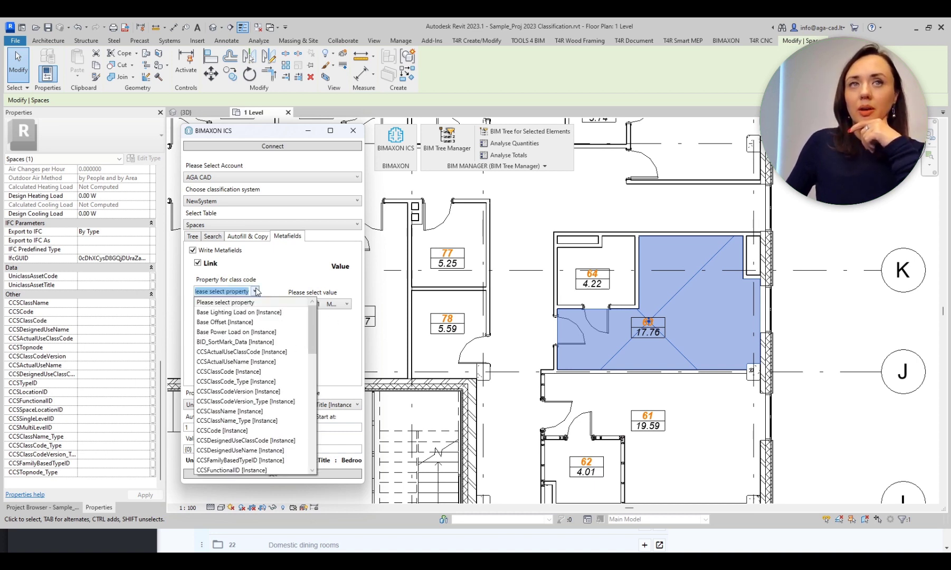
left_click(264, 372)
left_click(255, 316)
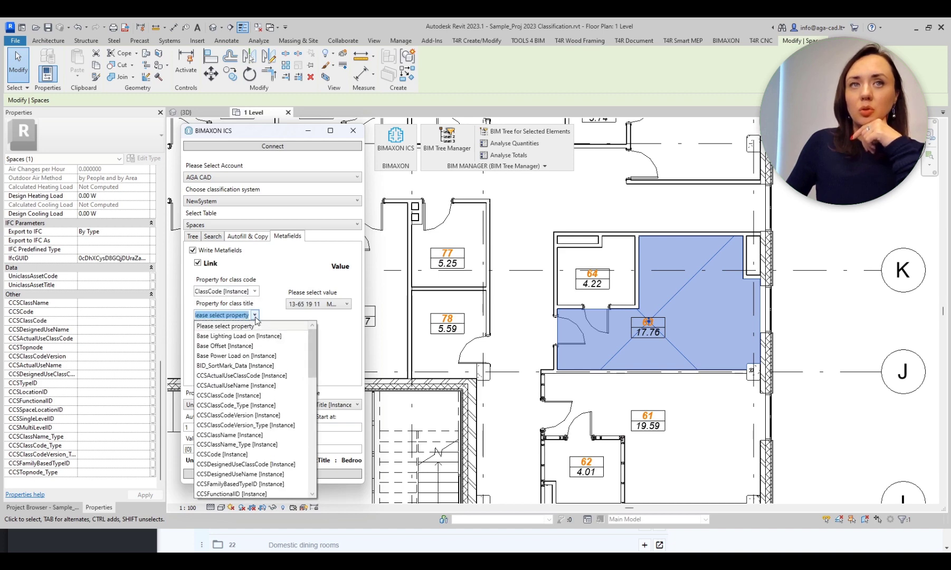
left_click(258, 435)
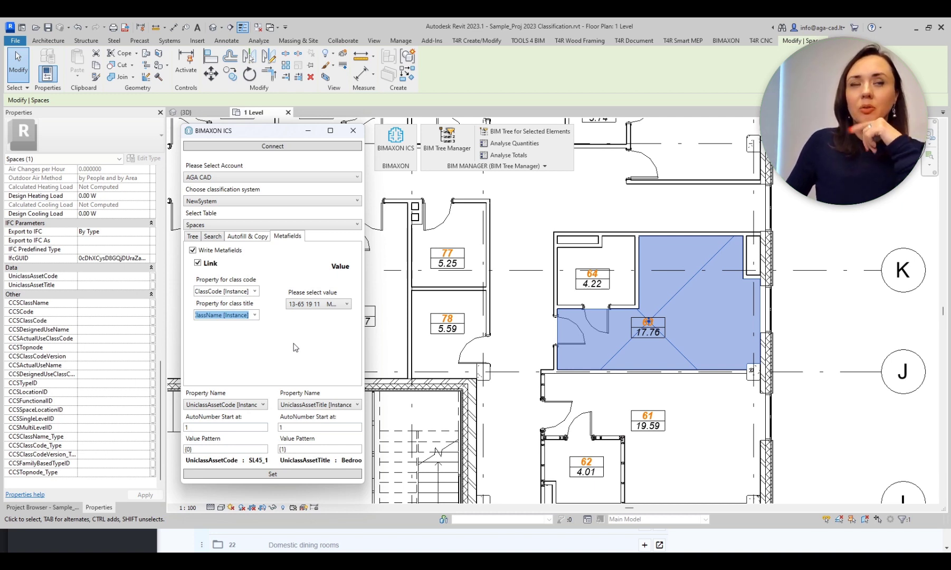
Step: Write the Bedroom-studies class and its linked code and title to the selected space, and turn off writing metafields
left_click(258, 475)
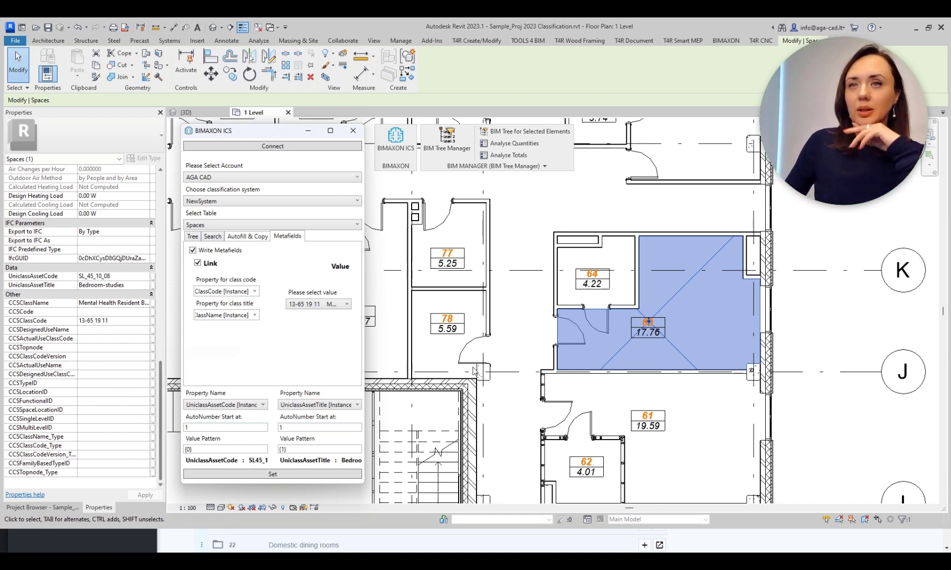
left_click(223, 250)
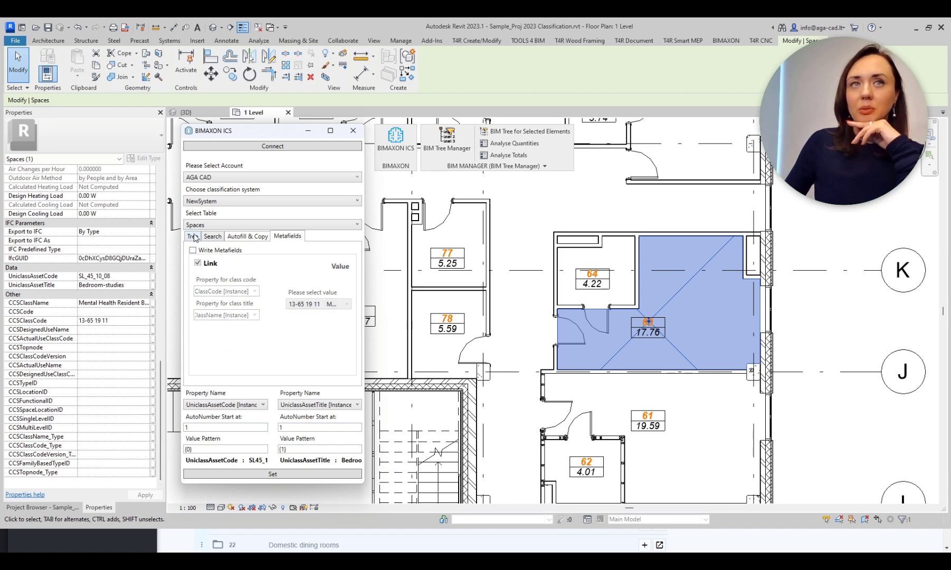
left_click(193, 236)
Step: Open the {3D} view of the project and orient it to show the building's facades
left_click(42, 508)
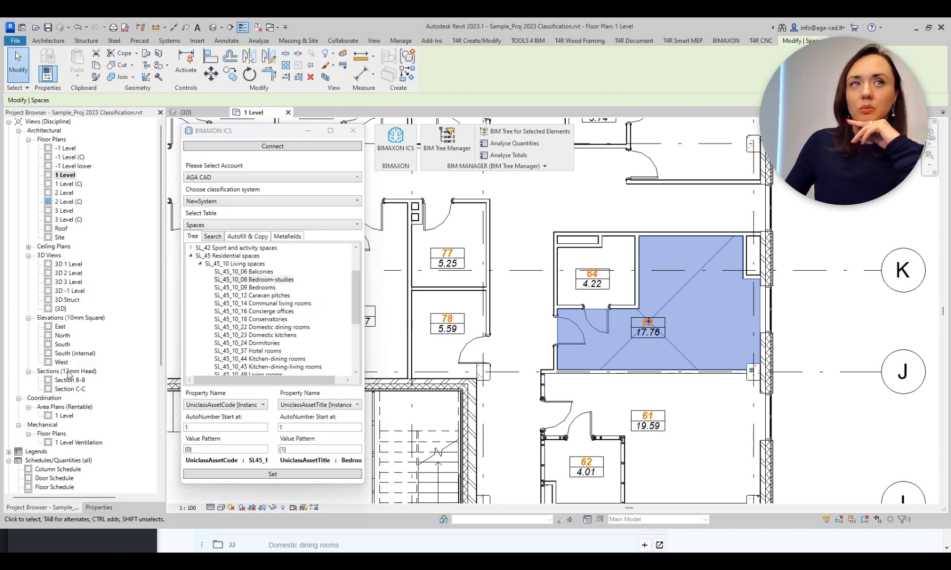
left_click(60, 309)
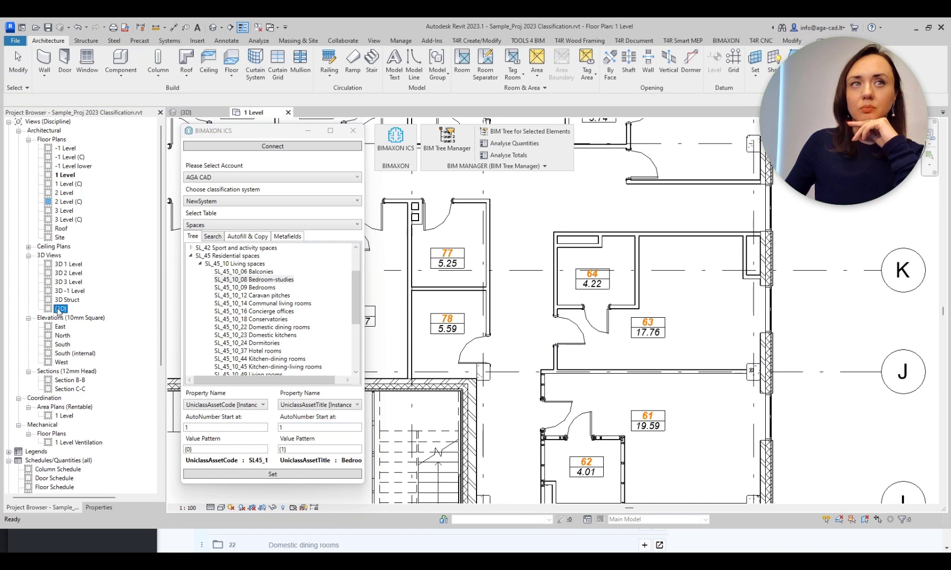
double_click(60, 309)
scroll(480, 399, "down", 4)
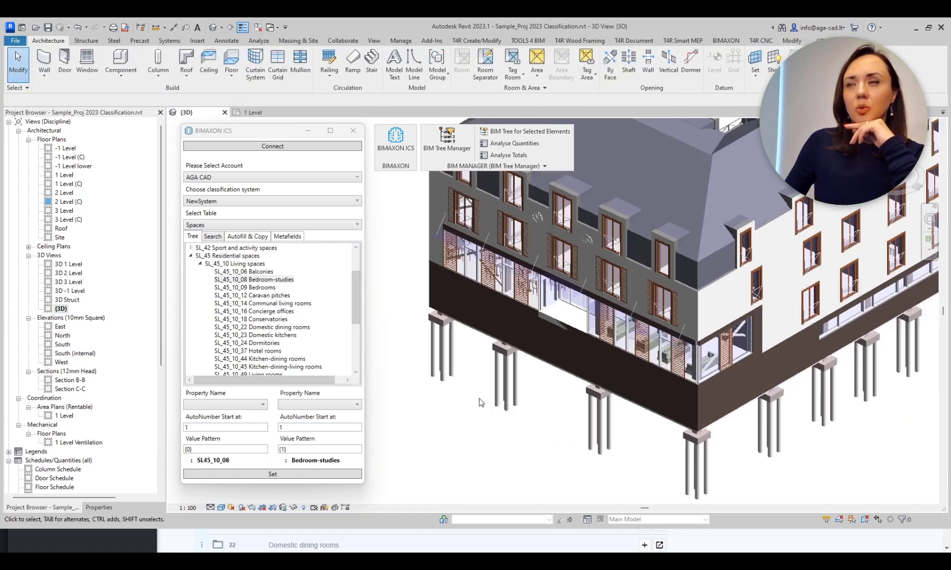
middle_click_drag(480, 402, 800, 452, "shift")
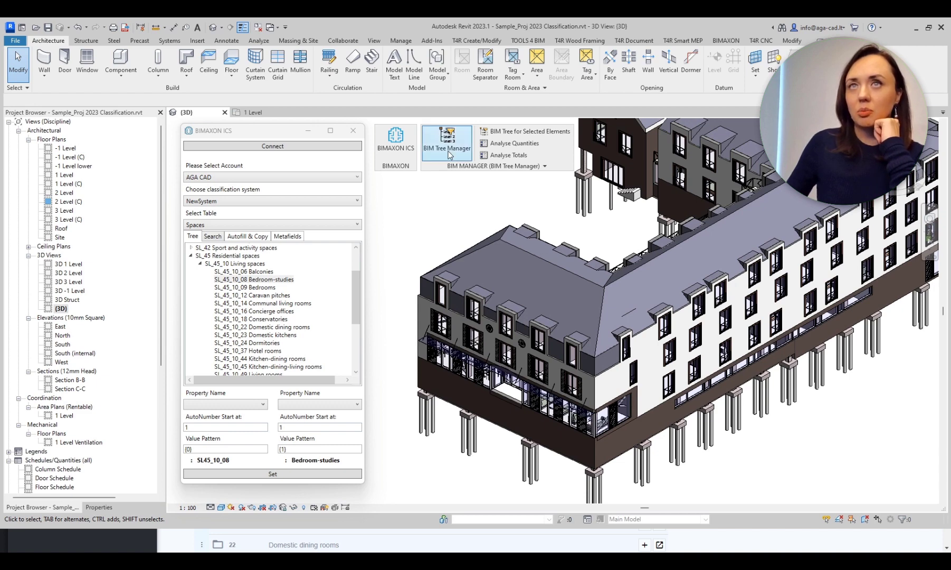
Step: Open BIM Tree Manager for a double glass door on the long white facade and review the doors on 1 Level
left_click(723, 353)
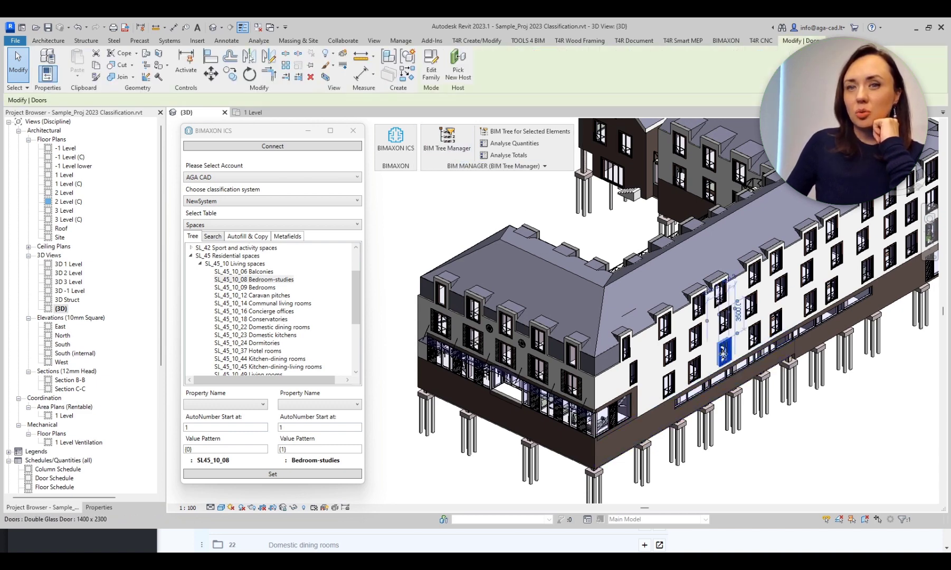
left_click(458, 152)
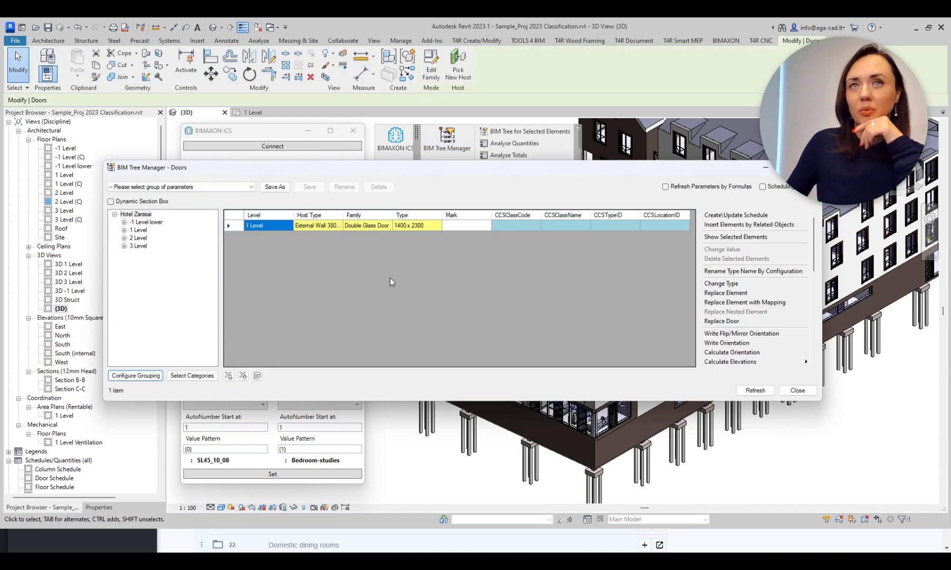
left_click(138, 231)
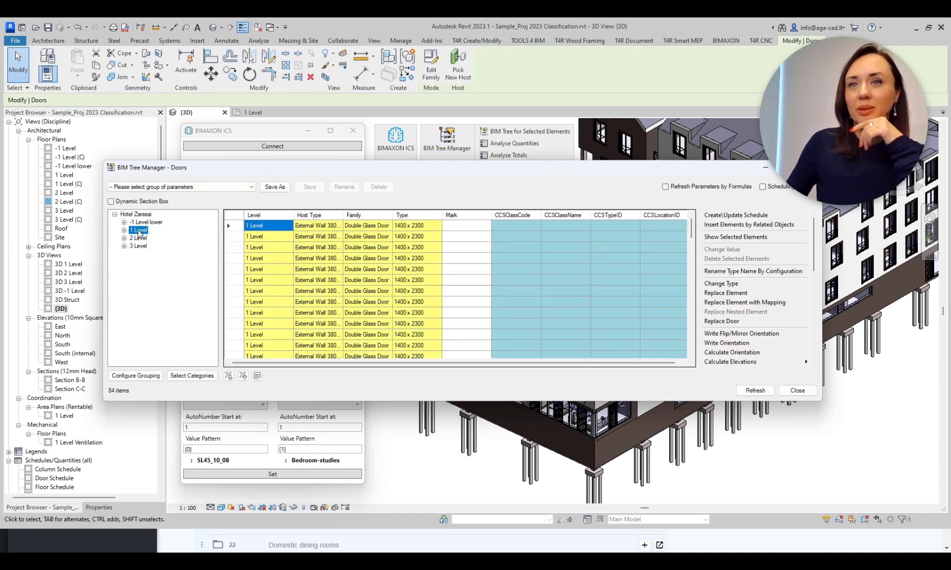
left_click(415, 297)
scroll(417, 301, "down", 15)
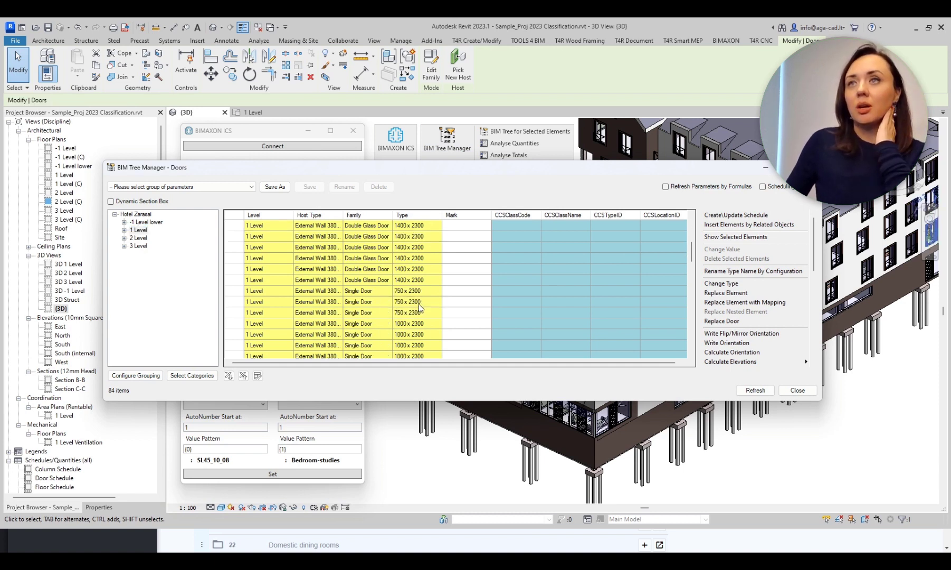
scroll(418, 303, "up", 15)
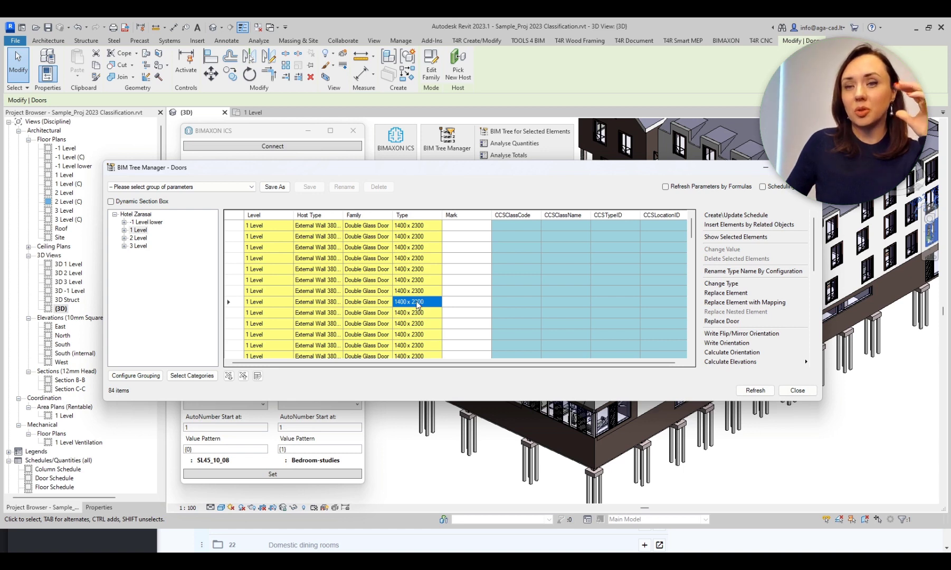
scroll(417, 301, "down", 3)
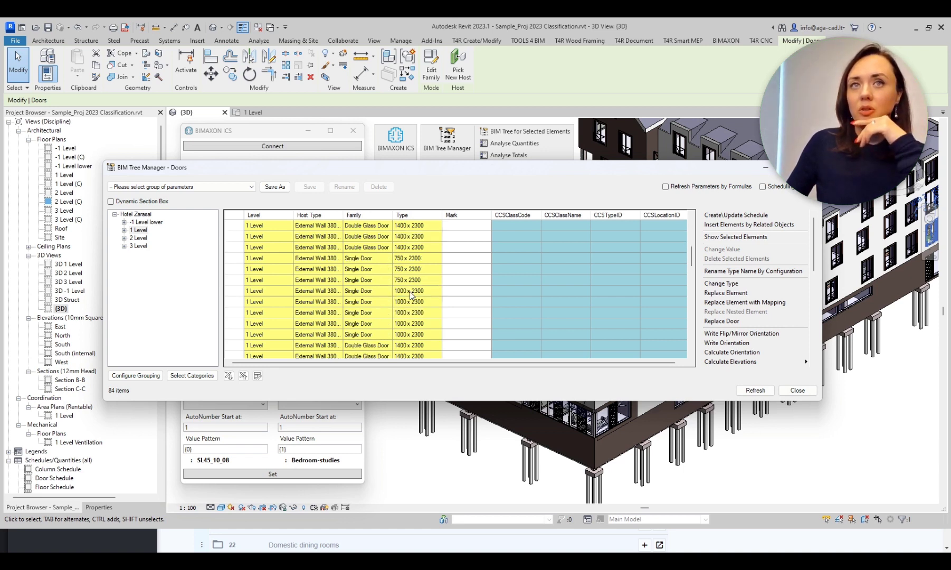
scroll(410, 294, "up", 3)
Step: Expand 1 Level and 2 Level in the door tree and examine the double glass and single doors in External Wall 380mm
left_click(124, 230)
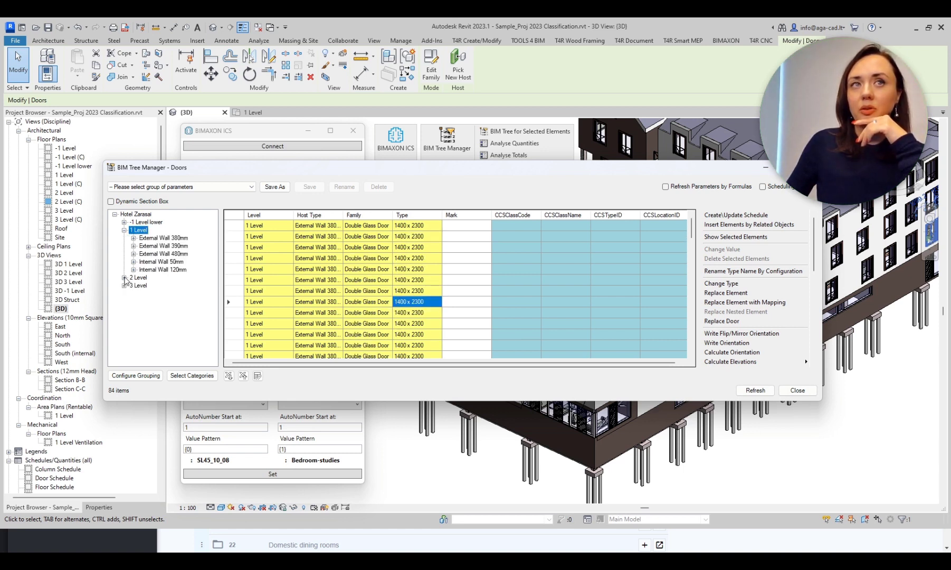
left_click(124, 278)
left_click(138, 279)
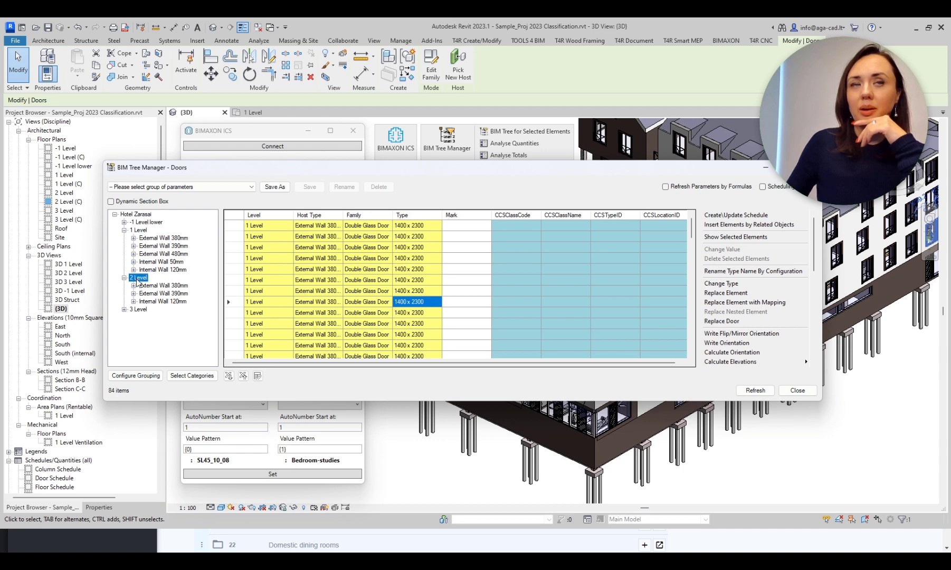
left_click(148, 238)
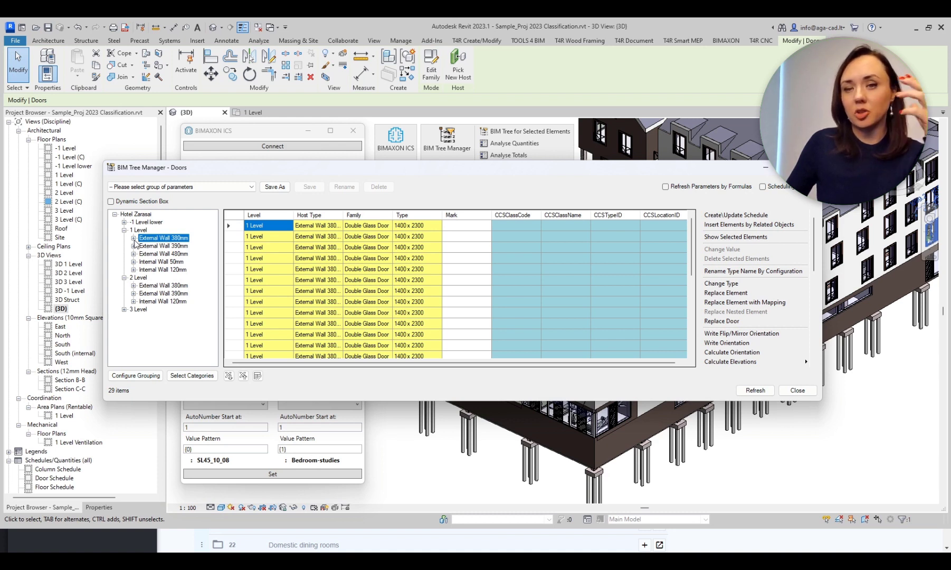
left_click(134, 238)
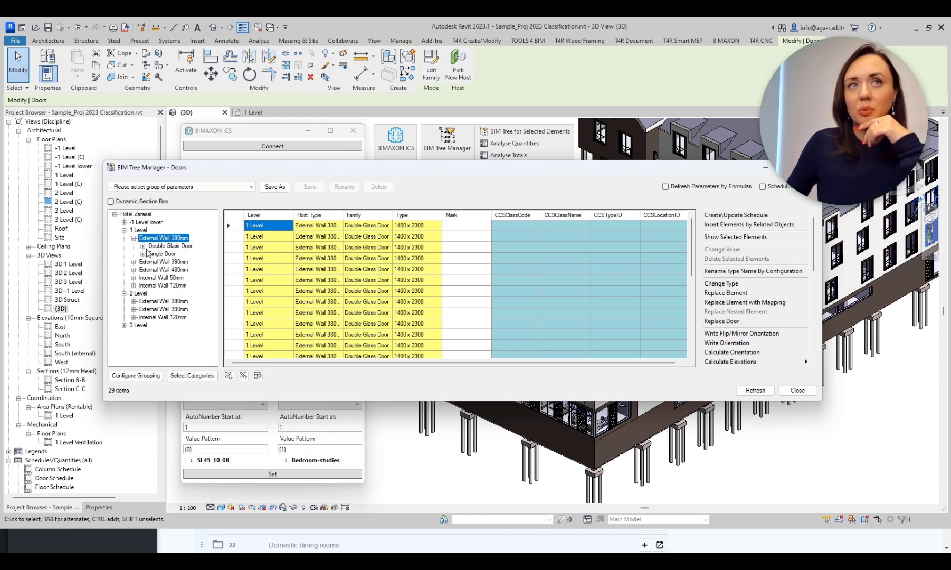
left_click(142, 246)
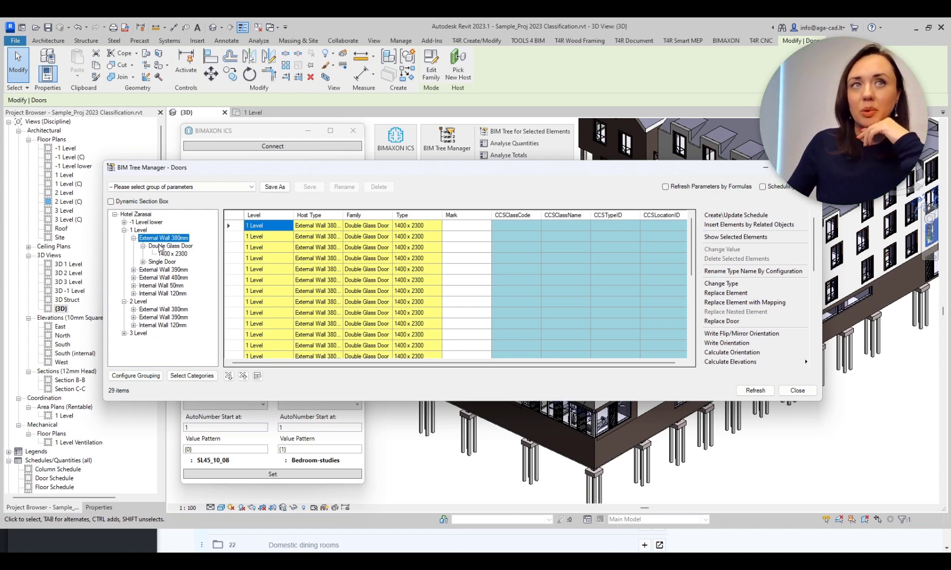
left_click(160, 247)
left_click(170, 254)
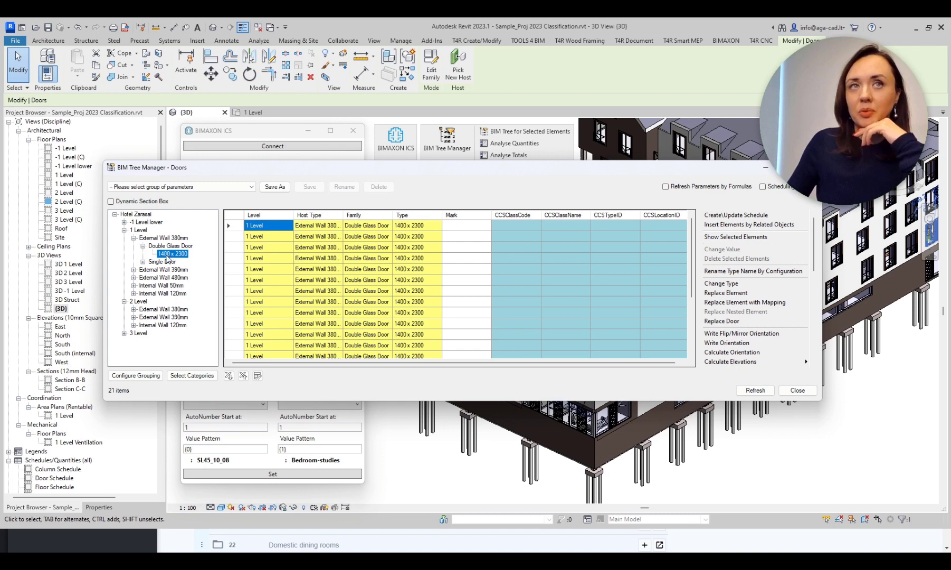
left_click(143, 262)
left_click(161, 263)
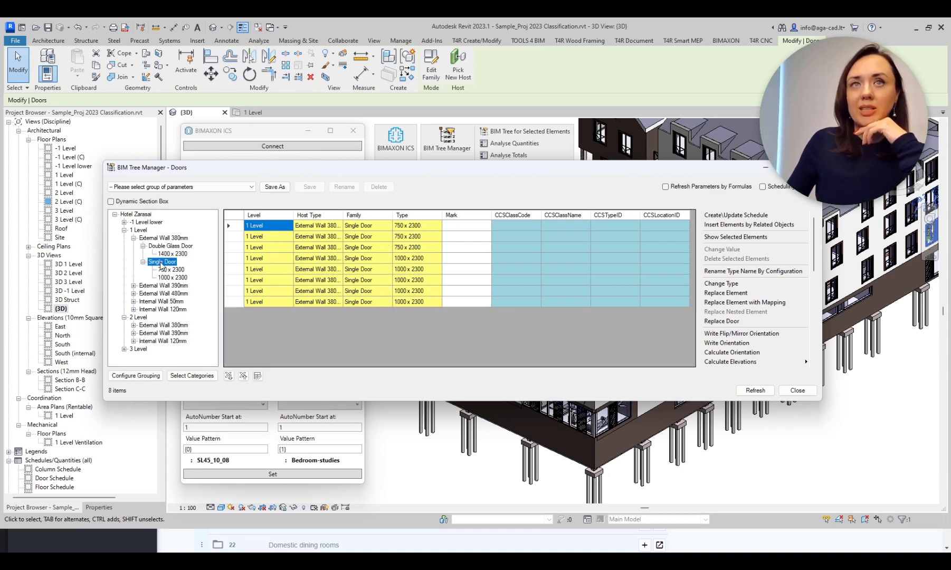
Step: Highlight the single doors and the whole External Wall 380mm group on 1 Level, and inspect them in the 3D model
left_click(236, 216)
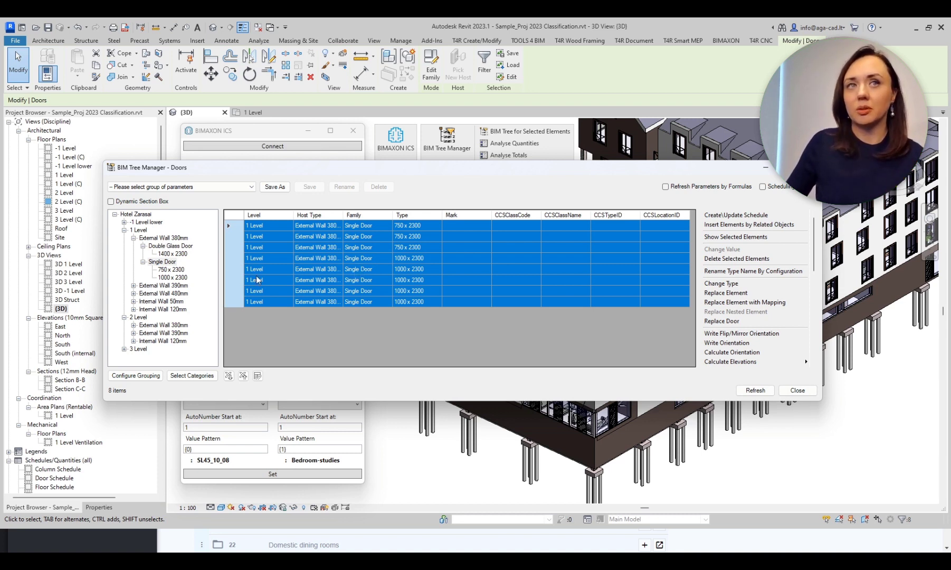
left_click(149, 239)
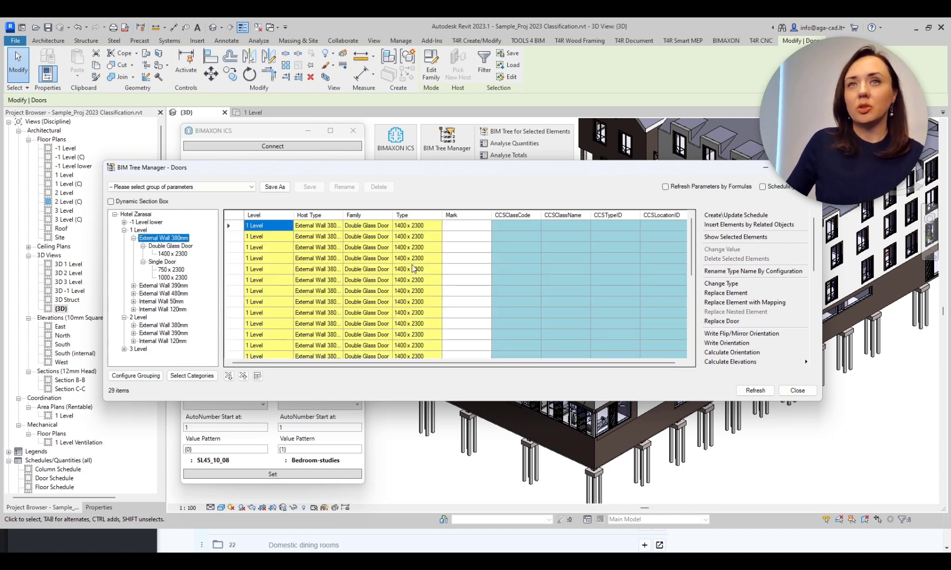
left_click(233, 216)
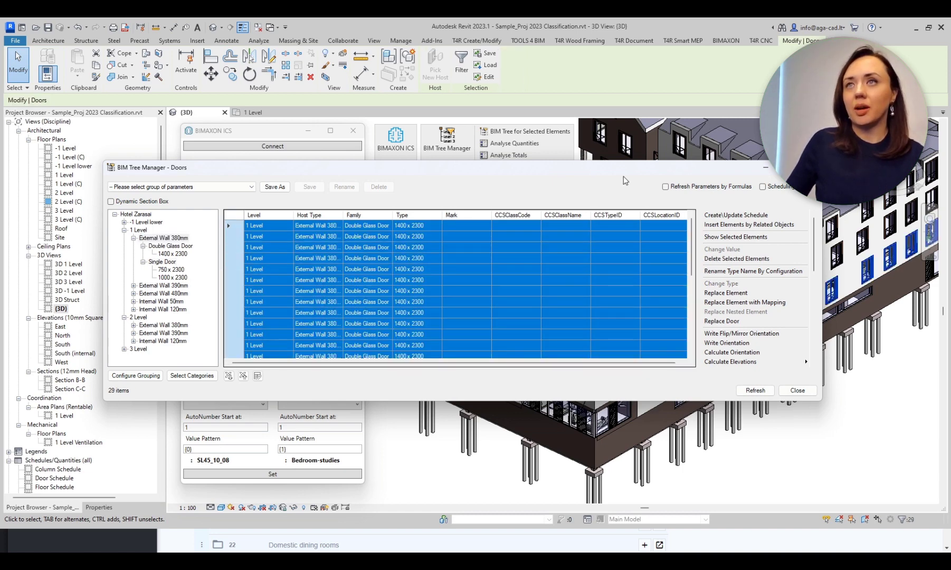
left_click_drag(632, 166, 622, 138)
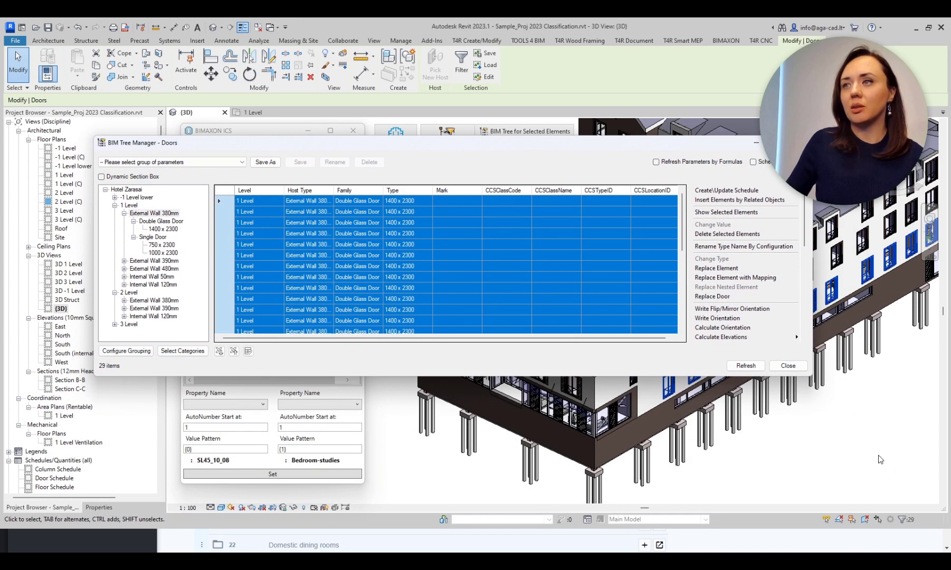
left_click(862, 399)
middle_click_drag(862, 399, 626, 461, "shift")
scroll(696, 441, "up", 5)
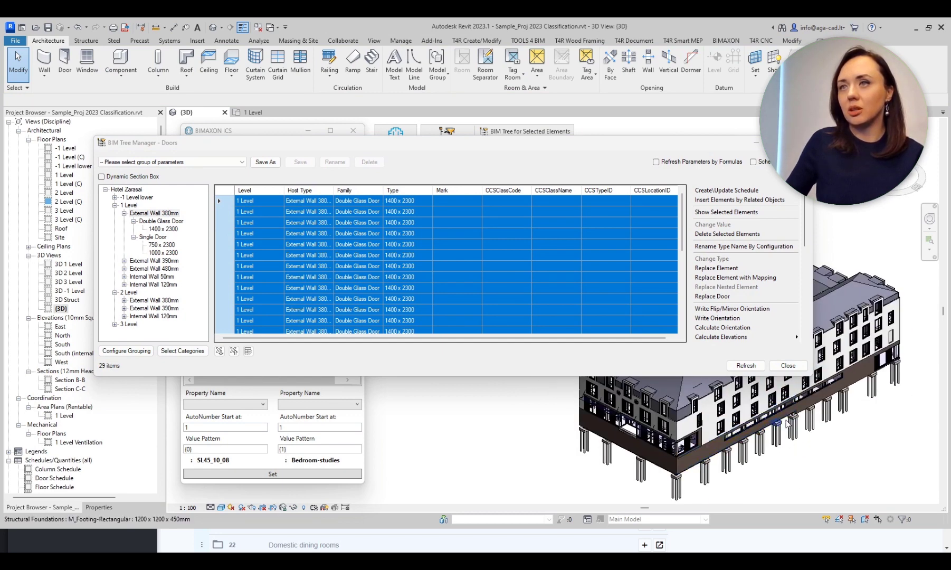
scroll(696, 441, "down", 3)
left_click(422, 268)
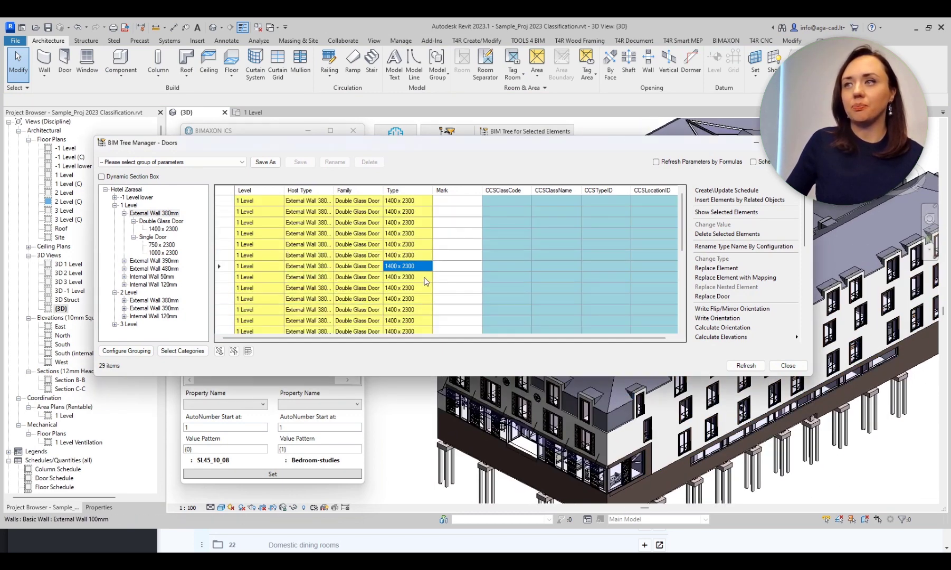
Step: Select all doors on 1 Level in BIM Tree Manager and move its window off the classification window
left_click(128, 205)
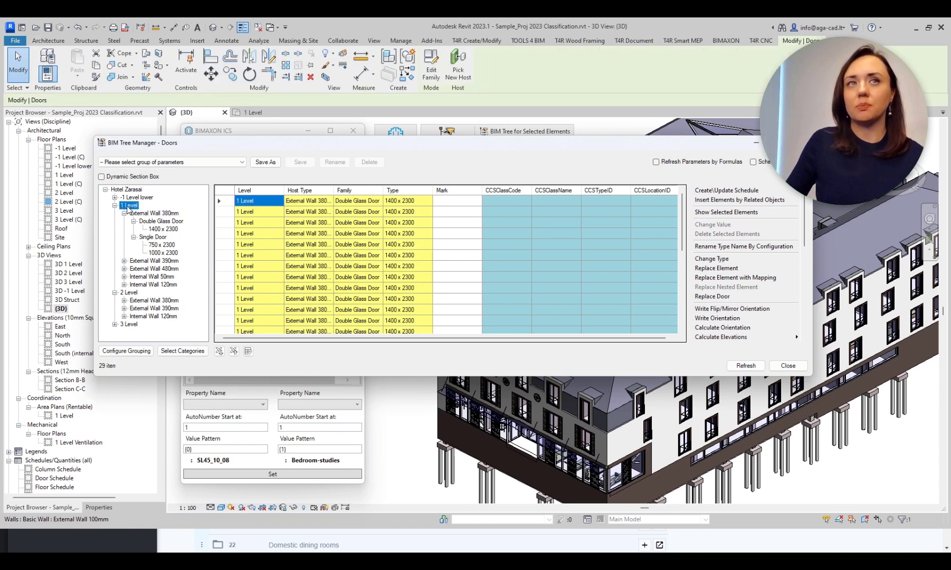
left_click(224, 191)
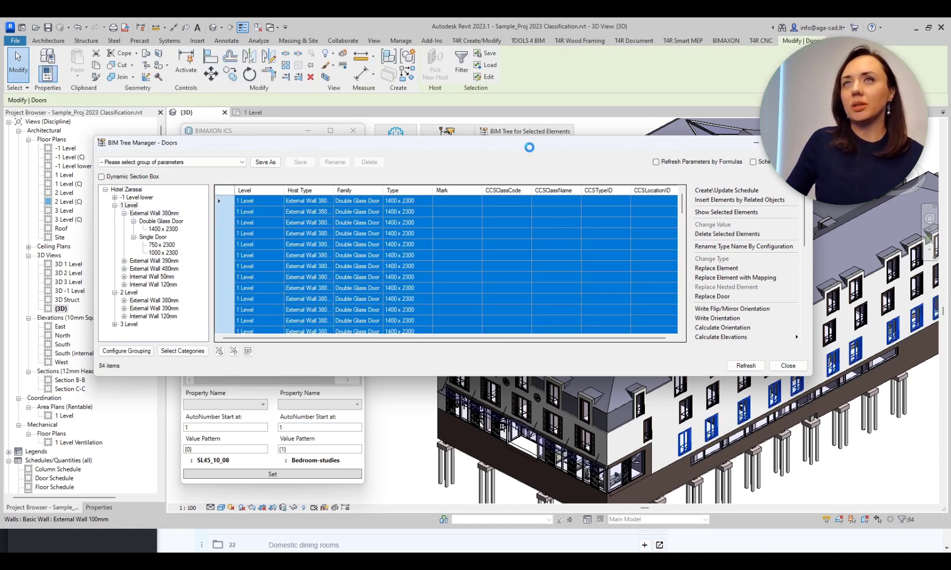
left_click_drag(515, 149, 633, 171)
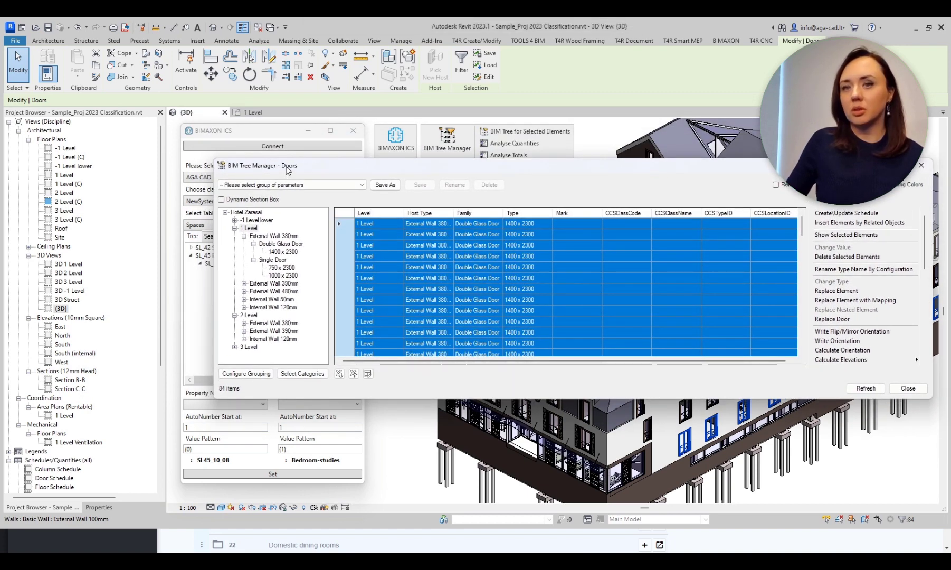
Step: Choose the International ICS account, the ISO/IEC 81346 classification system and its Objects table in BIMAXON ICS
left_click(283, 134)
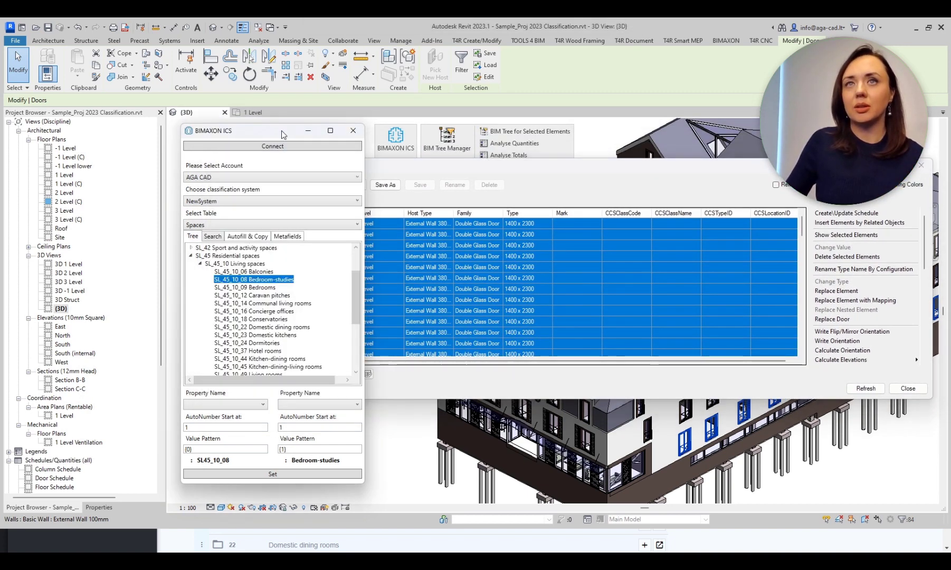
left_click(249, 178)
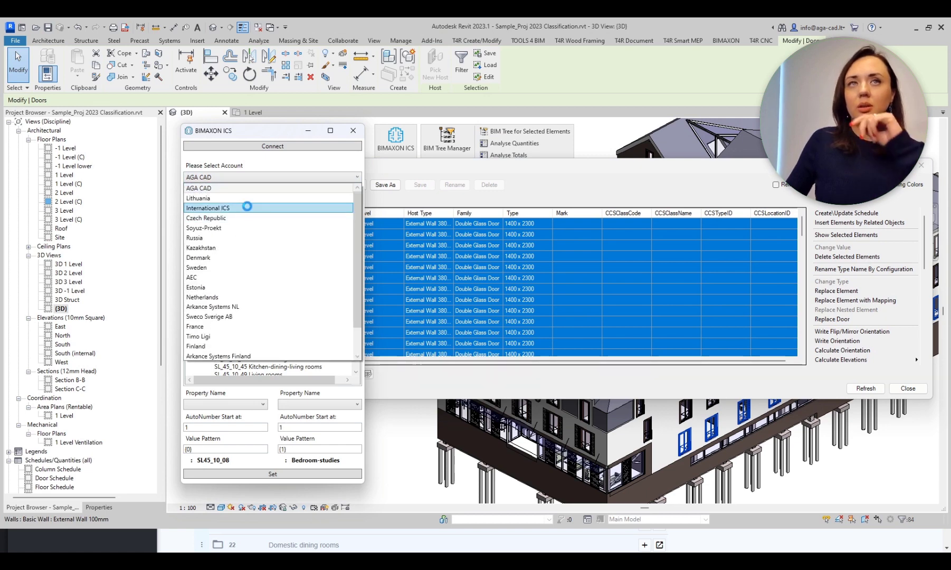
left_click(250, 209)
left_click(249, 201)
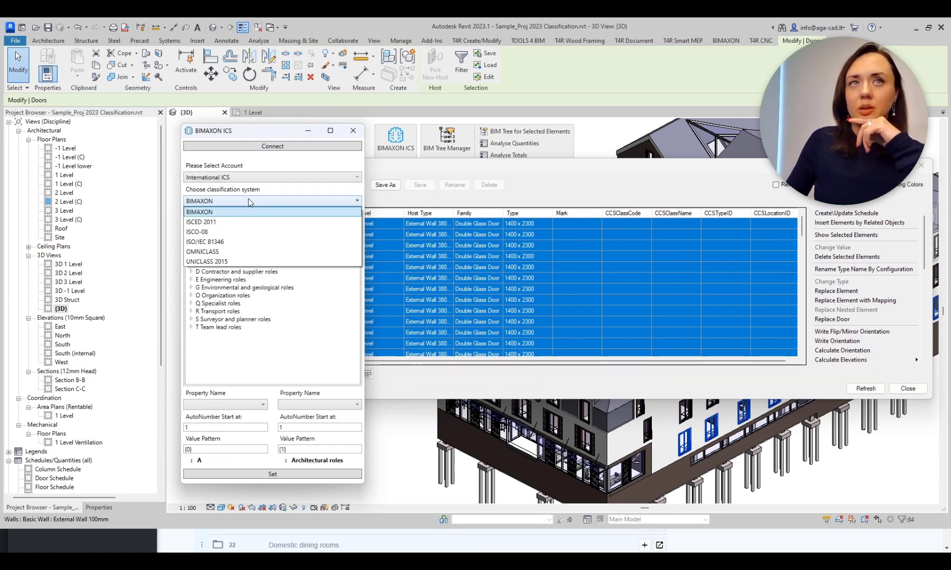
left_click(241, 241)
left_click(233, 224)
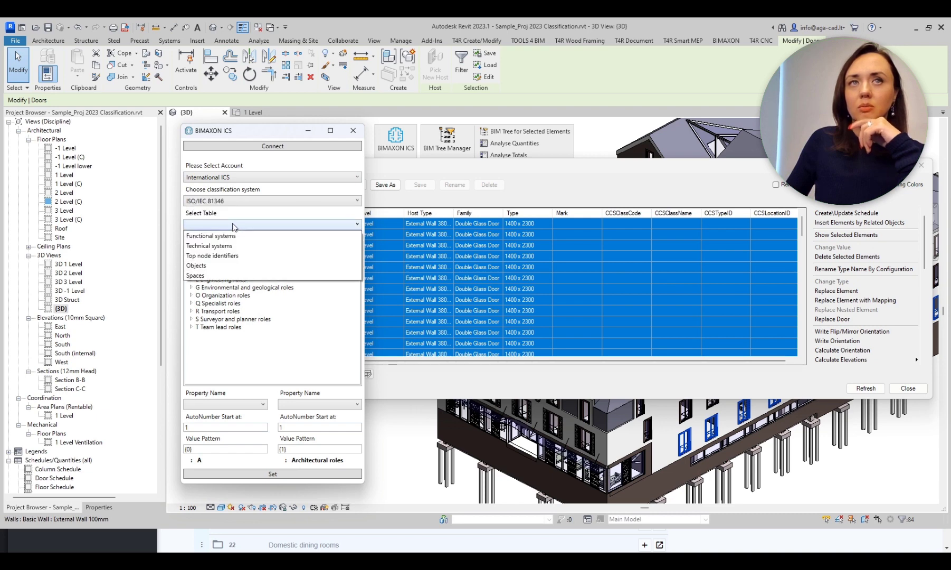
left_click(222, 267)
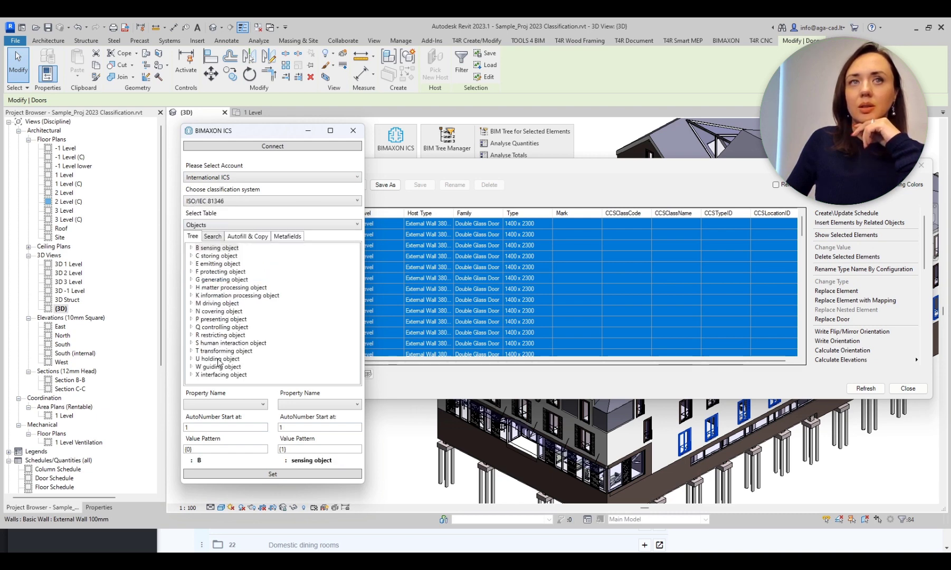
Step: Choose the class QQC door under Q controlling object, QQ space access object in the classification tree
left_click(191, 328)
scroll(223, 352, "down", 2)
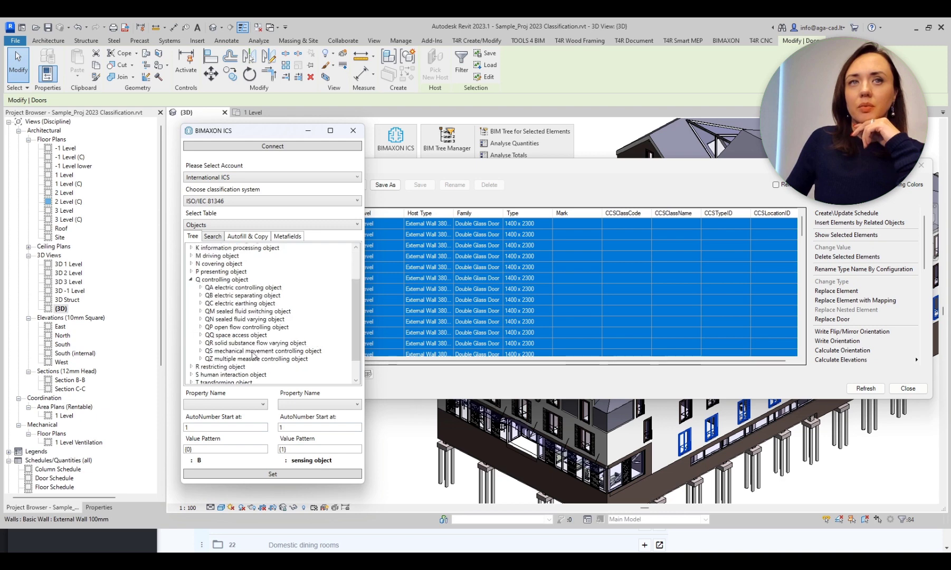
left_click(200, 335)
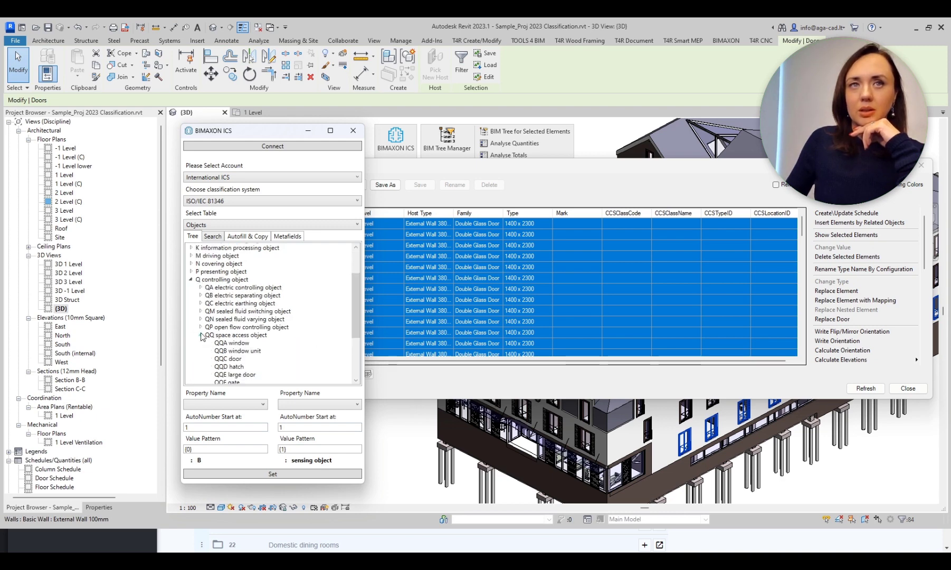
scroll(232, 328, "down", 2)
left_click(233, 312)
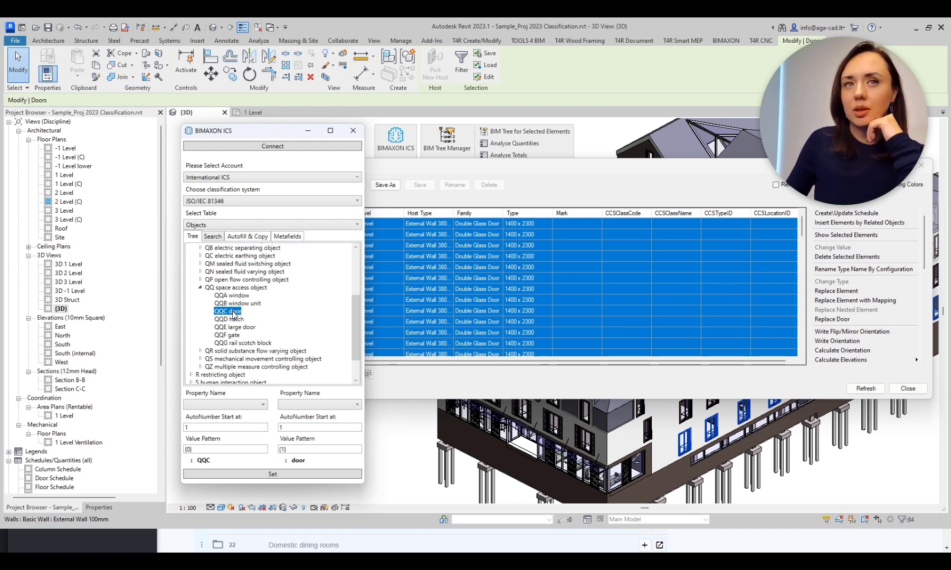
Step: Map the class code to CCSClassCode and the class title to CCSClassName, and write both to the selected doors
left_click(253, 405)
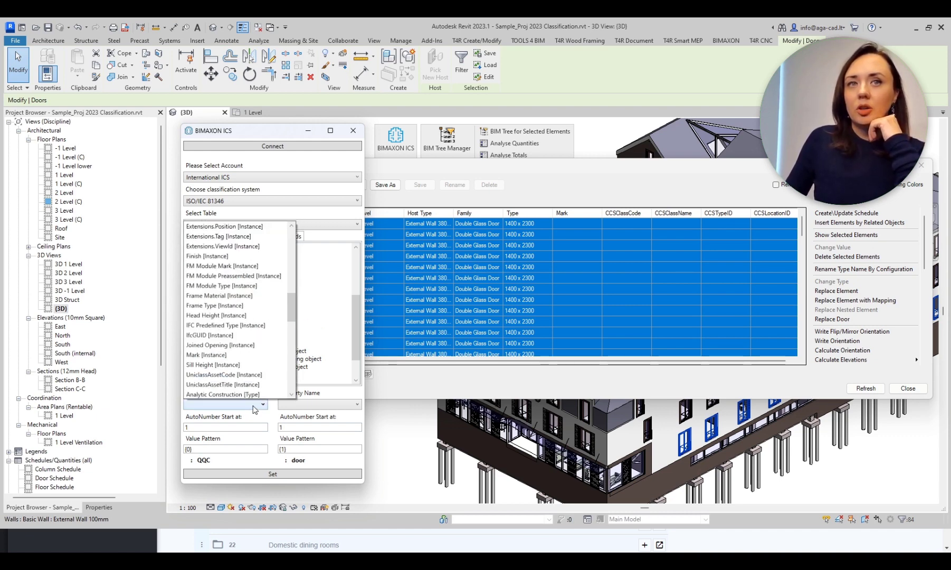
scroll(249, 365, "down", 5)
scroll(249, 364, "up", 6)
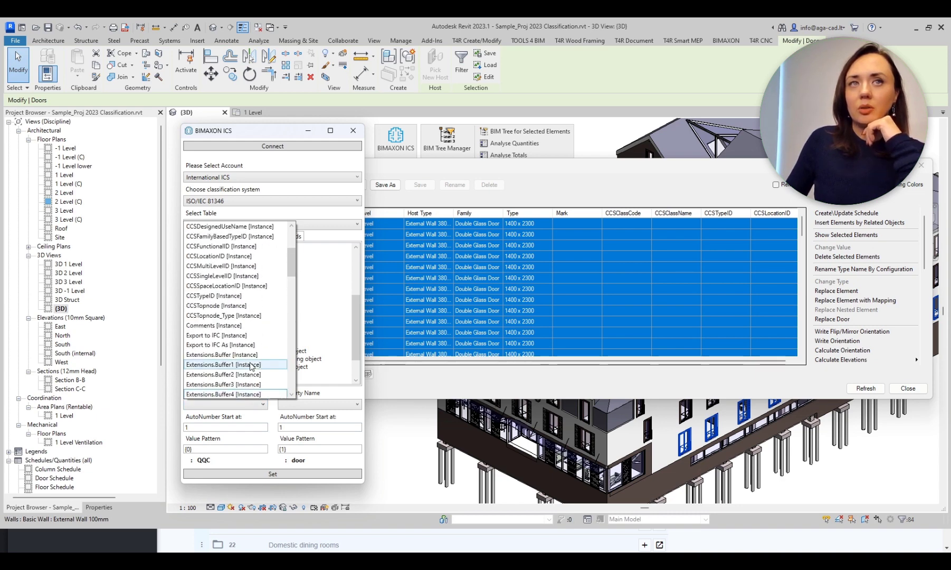
left_click(234, 257)
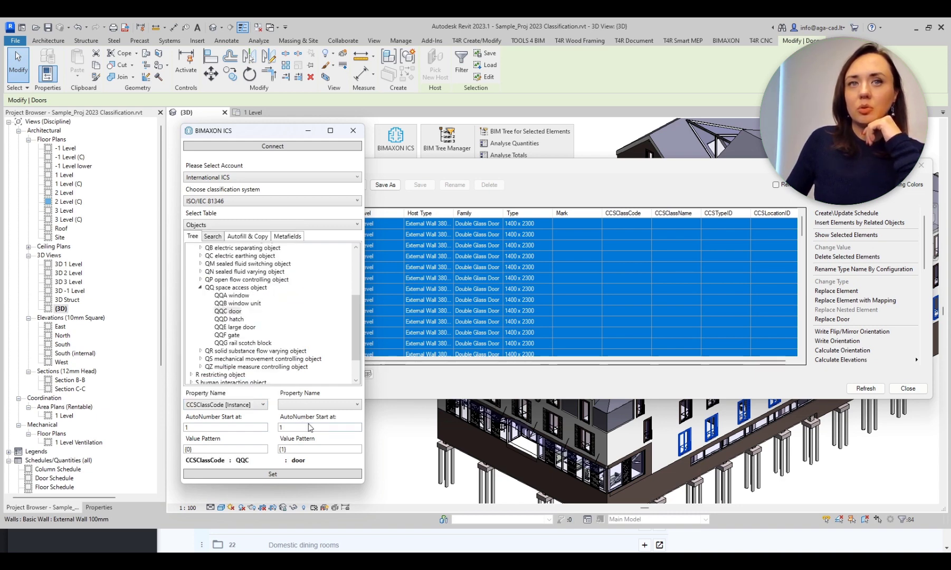
left_click(320, 405)
scroll(349, 358, "up", 10)
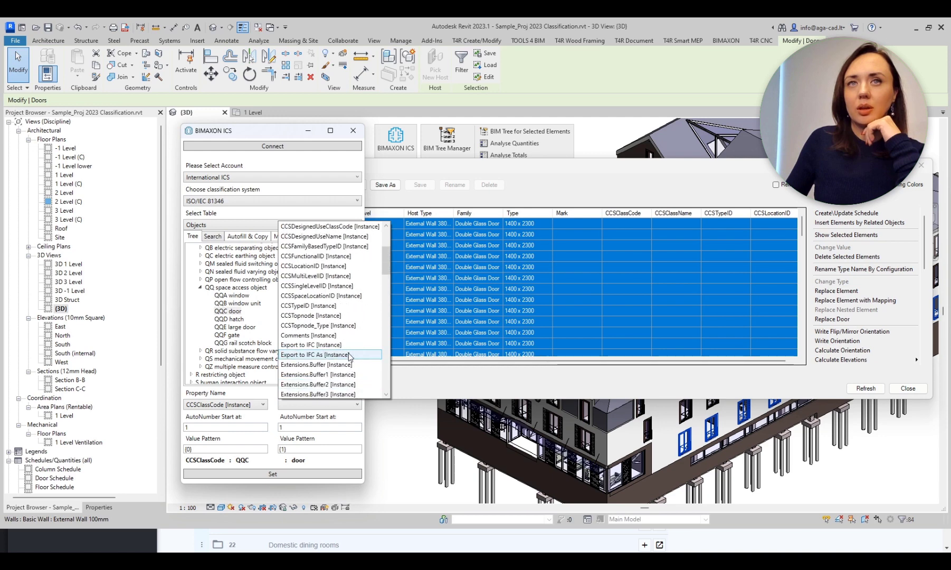
left_click(334, 296)
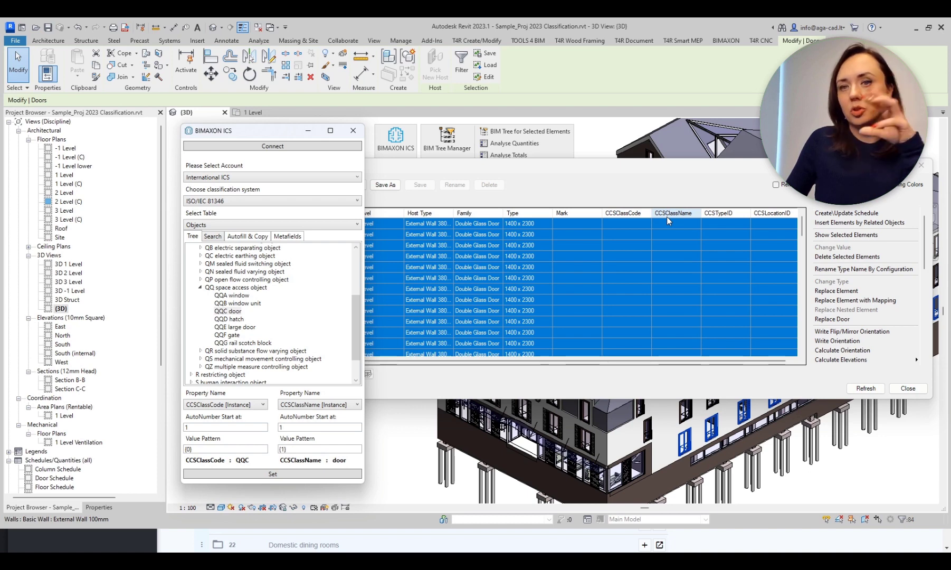
left_click(284, 475)
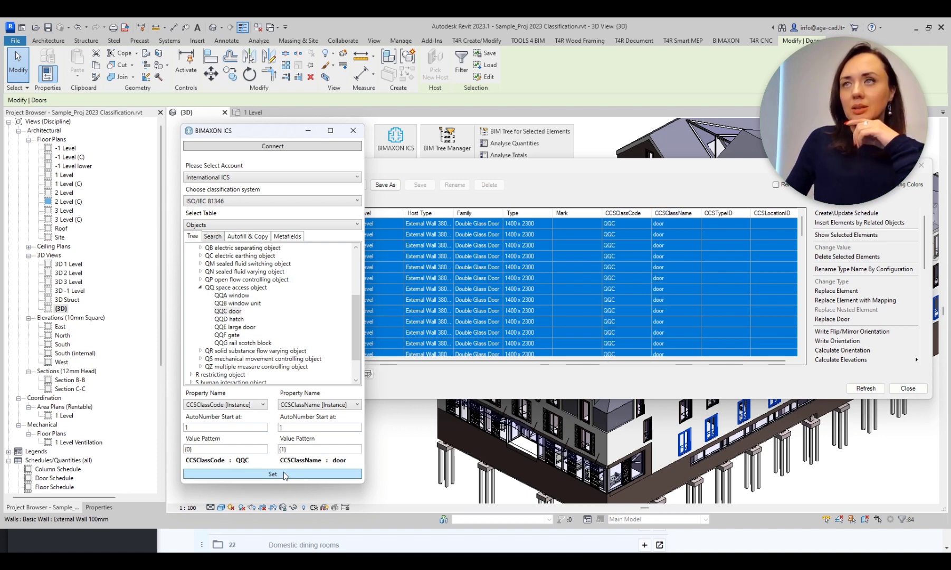
Step: Close the classification window, move BIM Tree Manager aside, and examine the class codes and names of the 1 Level doors
left_click(630, 256)
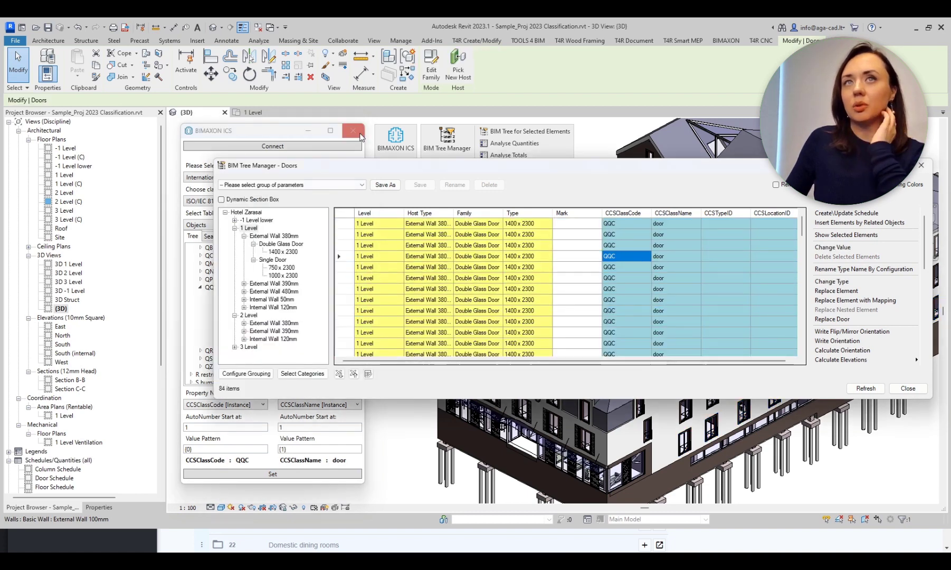
left_click(353, 130)
left_click_drag(615, 166, 459, 98)
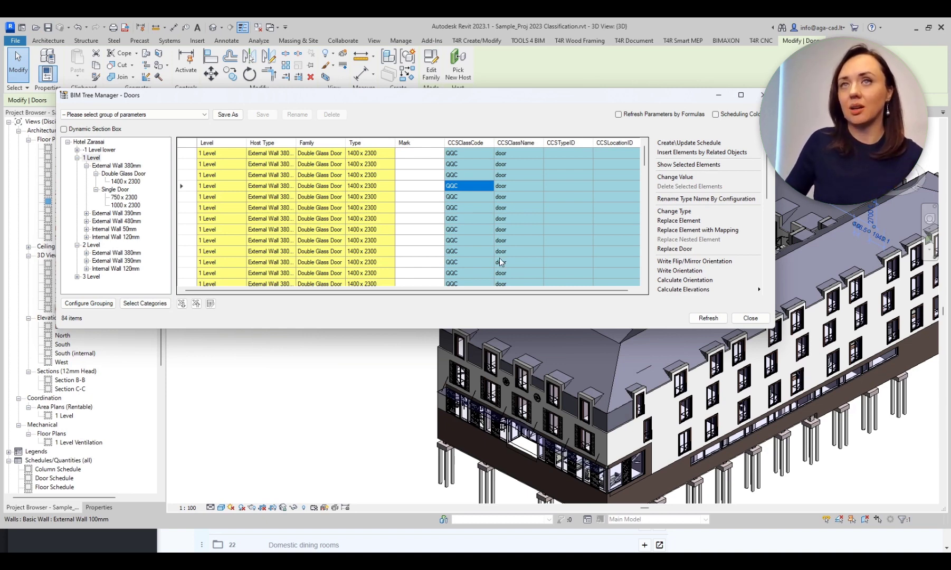
left_click(501, 233)
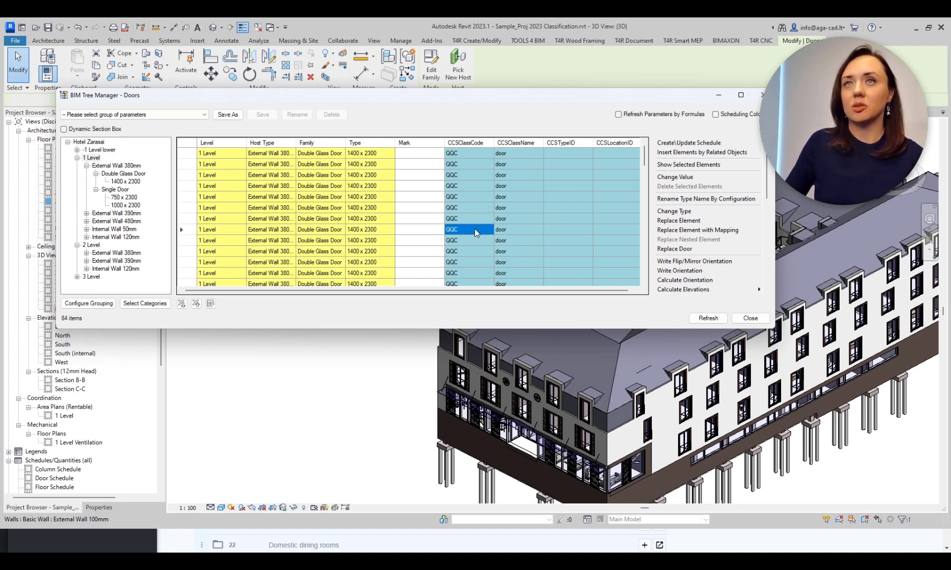
scroll(475, 229, "down", 9)
scroll(473, 233, "up", 9)
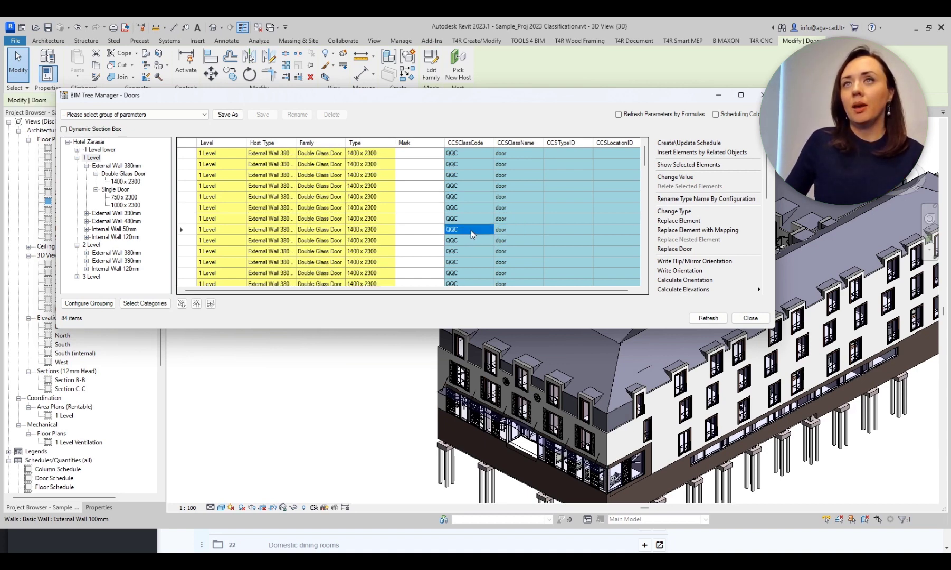
Step: Fill the doors' Mark parameter with Sort Mark using the 1 Mark for Doors configuration, after checking how the mark is composed
left_click(404, 200)
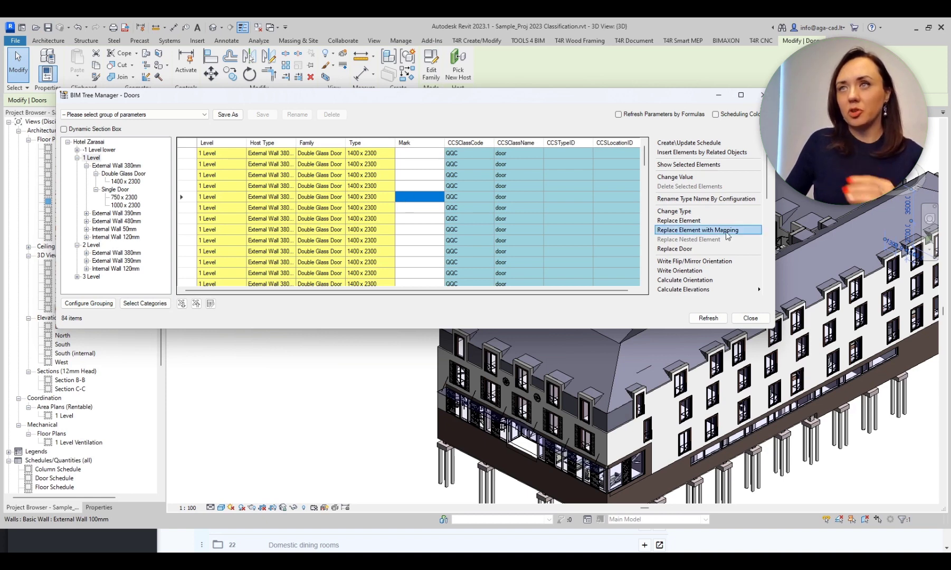
scroll(726, 246, "down", 6)
scroll(725, 250, "up", 4)
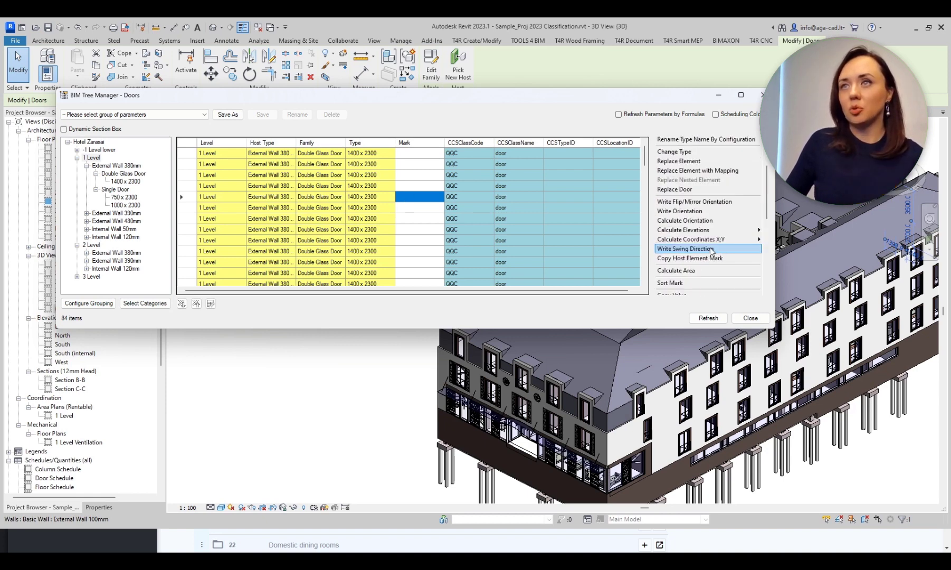
left_click(682, 284)
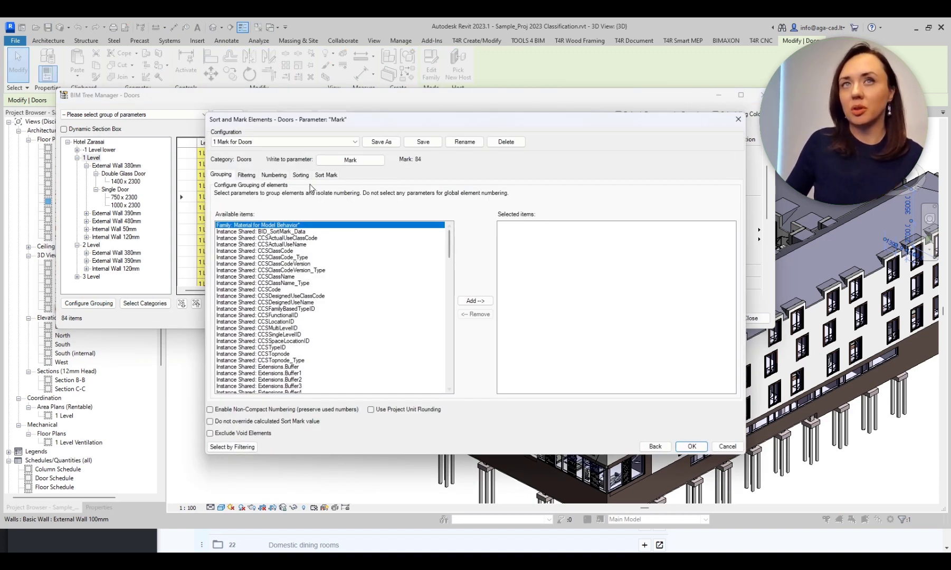
left_click(325, 176)
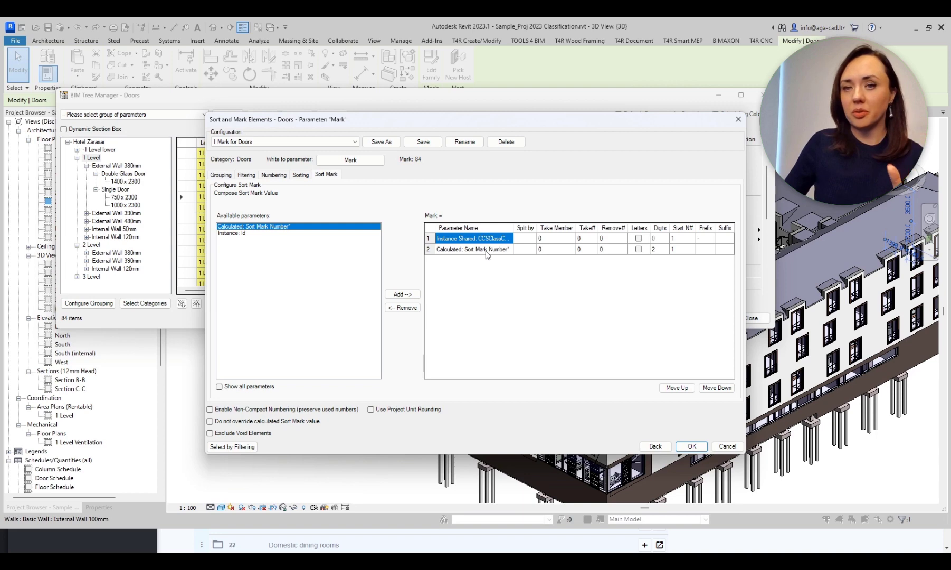
left_click(690, 447)
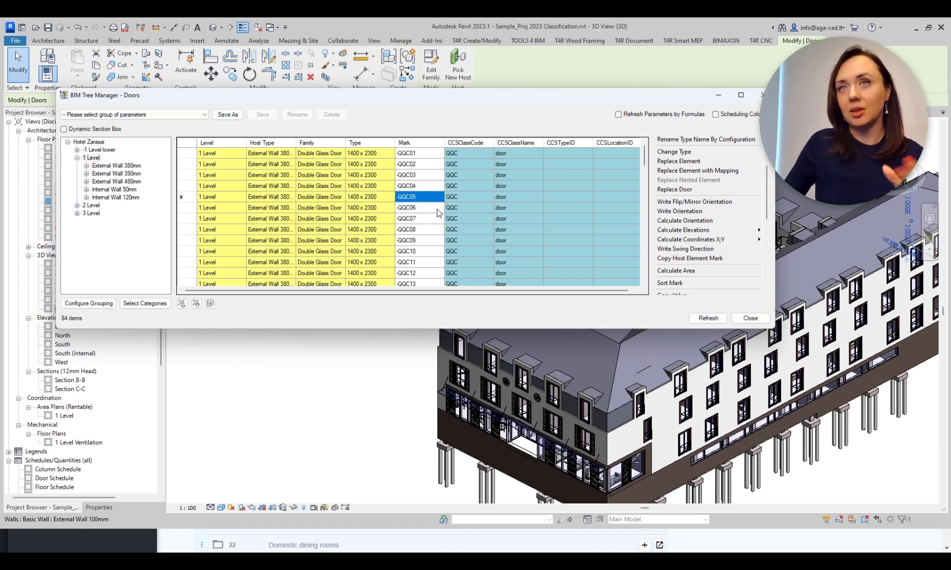
Step: Fill the doors' CCSTypeID parameter with Sort Mark using the 2 TypeID for Doors configuration
left_click(568, 208)
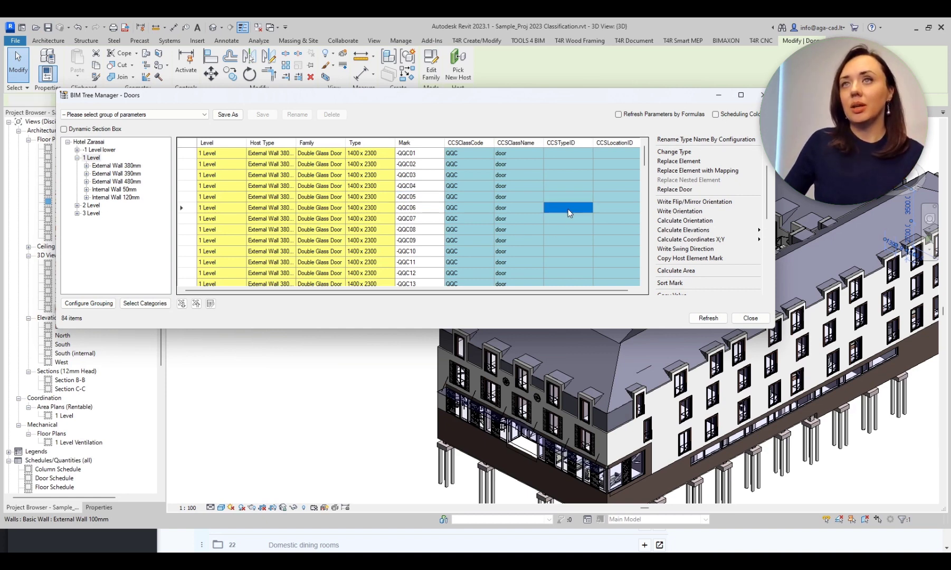
left_click(672, 285)
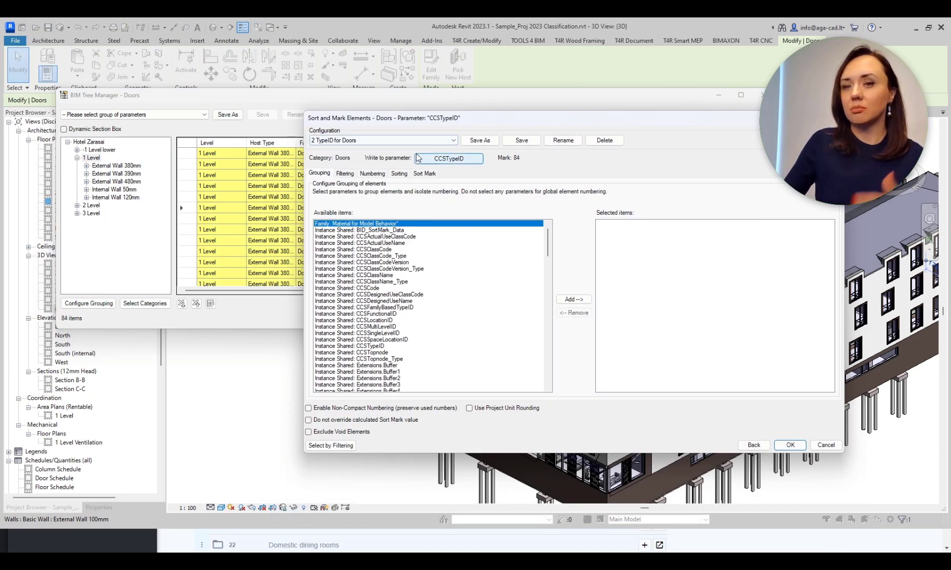
left_click(790, 445)
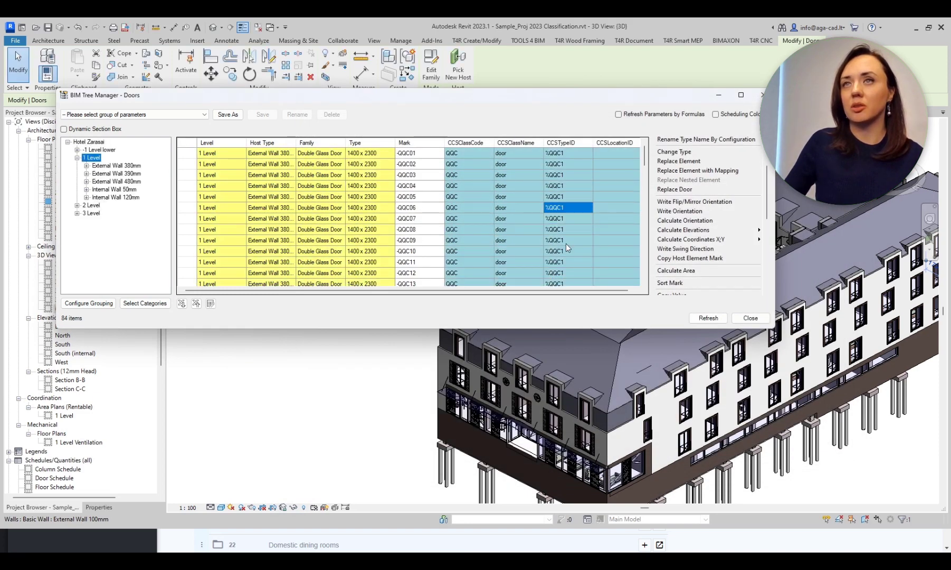
Step: Fill the doors' CCSLocationID parameter with Sort Mark using the Sample Configuration for Doors, grouped by room number
left_click(573, 230)
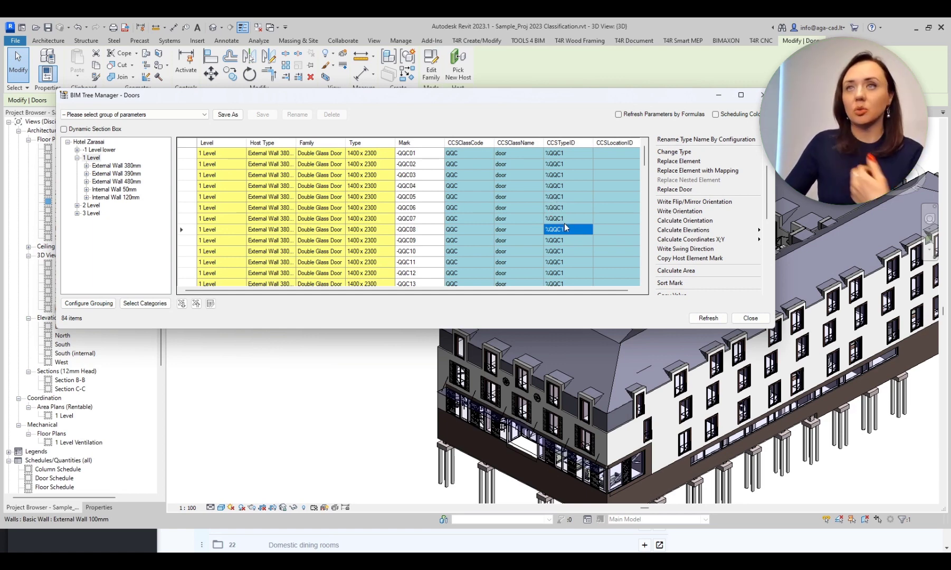
left_click(615, 218)
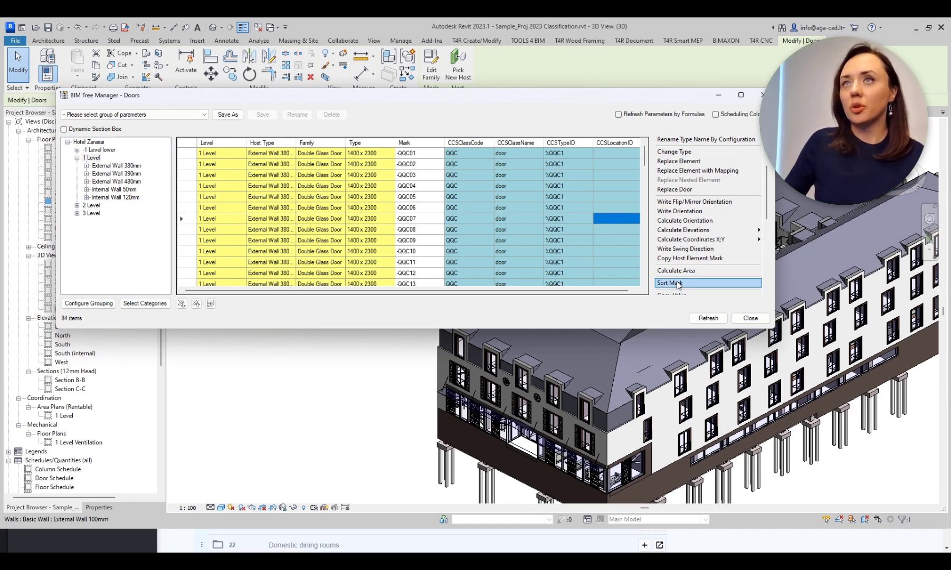
left_click(678, 284)
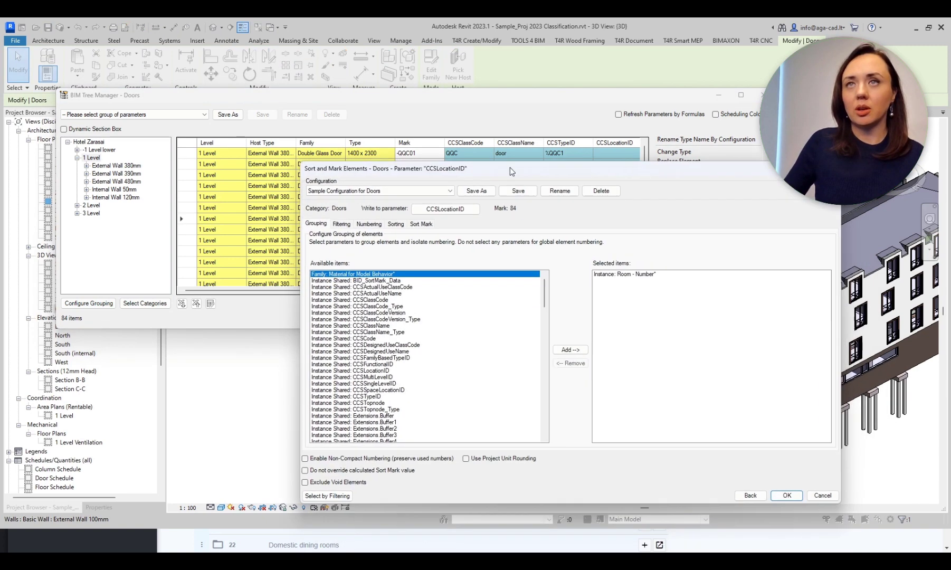
left_click(759, 470)
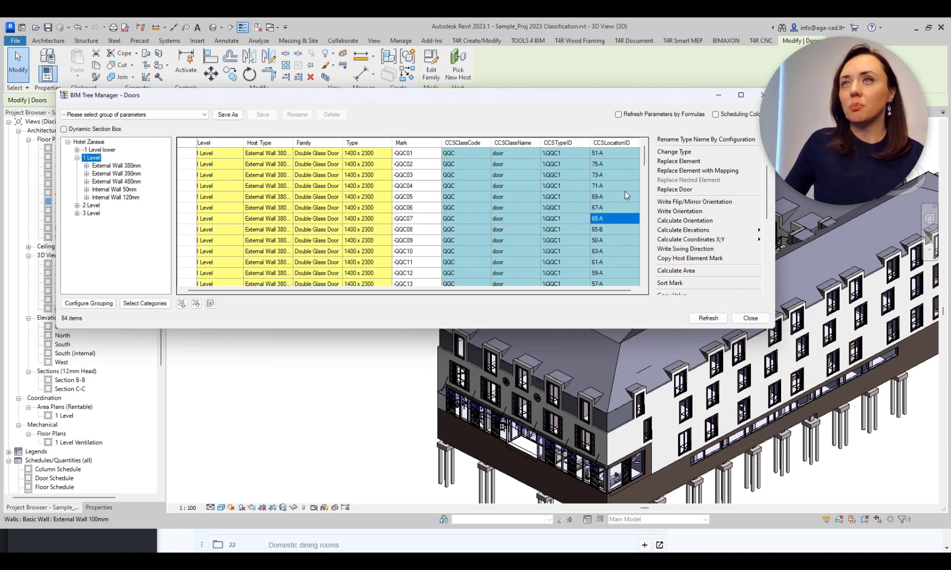
Step: Close BIM Tree Manager, select one double glass door on the facade in the 3D view, and display its properties
left_click(743, 318)
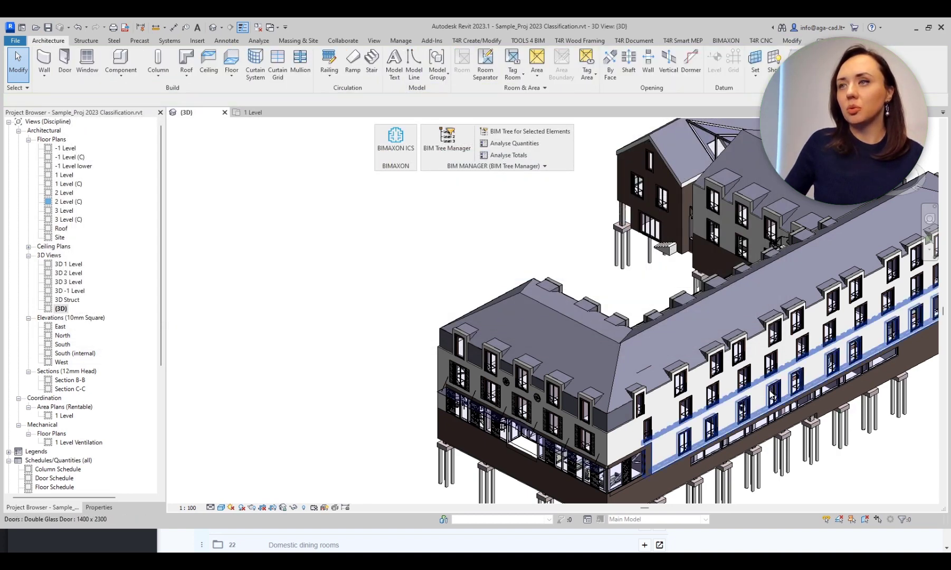
scroll(778, 420, "up", 2)
scroll(778, 420, "up", 4)
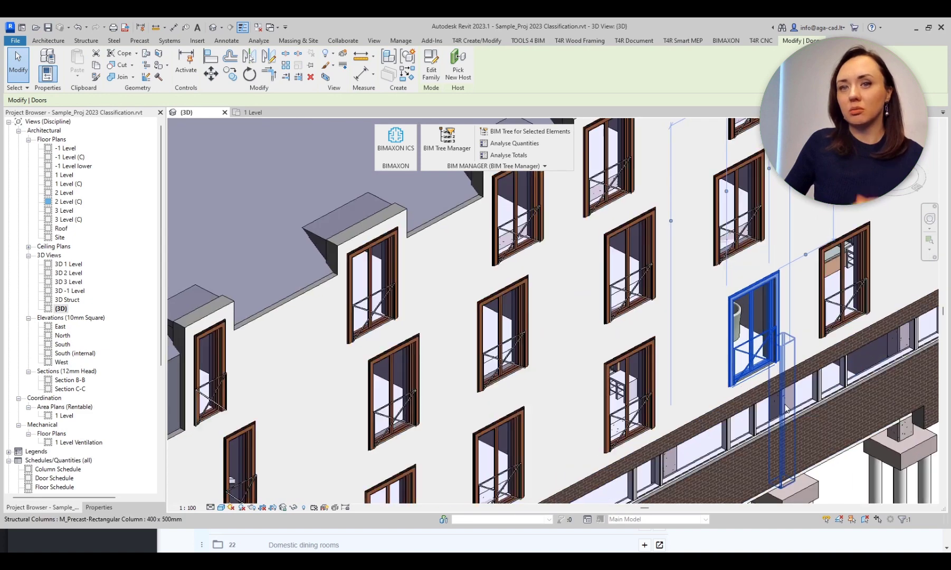
left_click(101, 508)
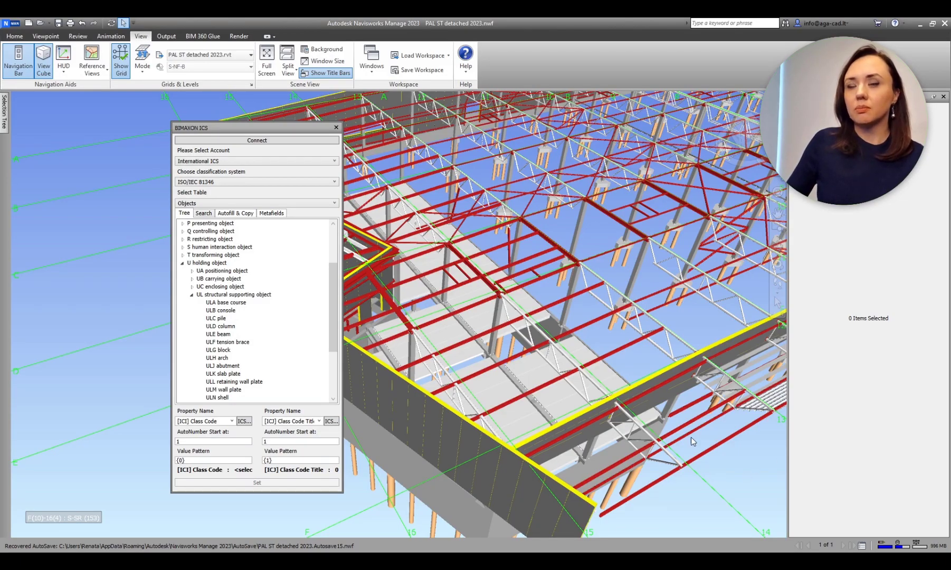
Step: In the Navisworks Manage model, pick a red roof beam and select its whole group of beams through the selection tree
left_click(592, 322)
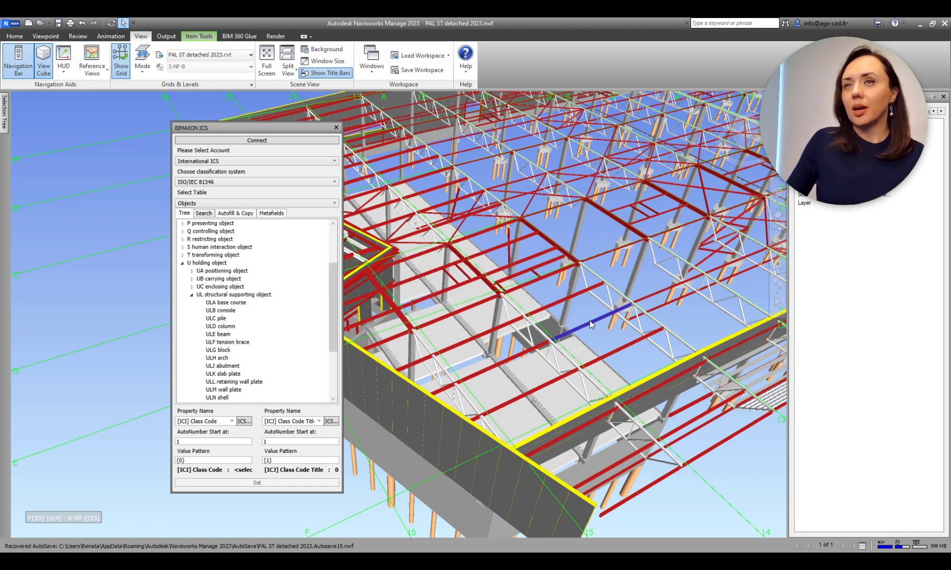
mouse_move(4, 108)
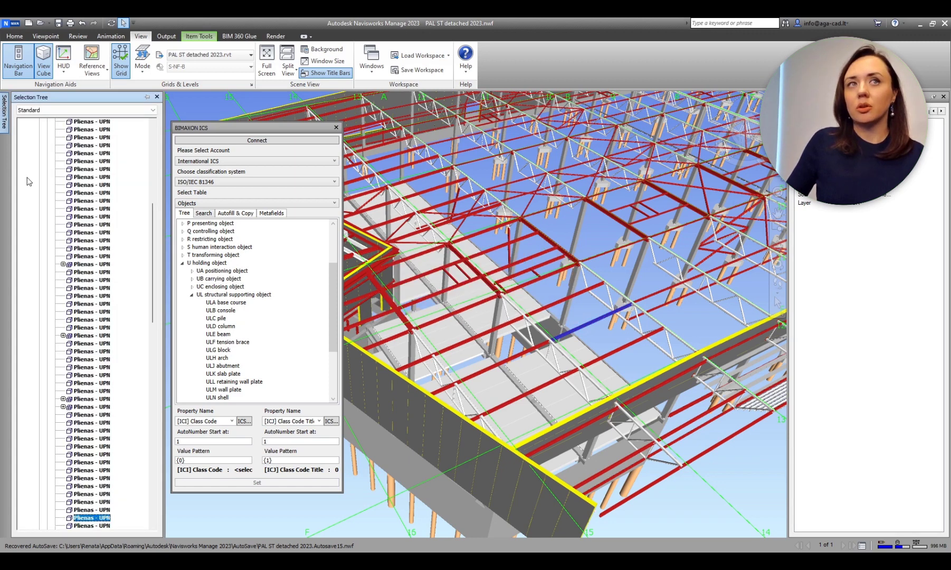
scroll(82, 288, "up", 6)
left_click(70, 194)
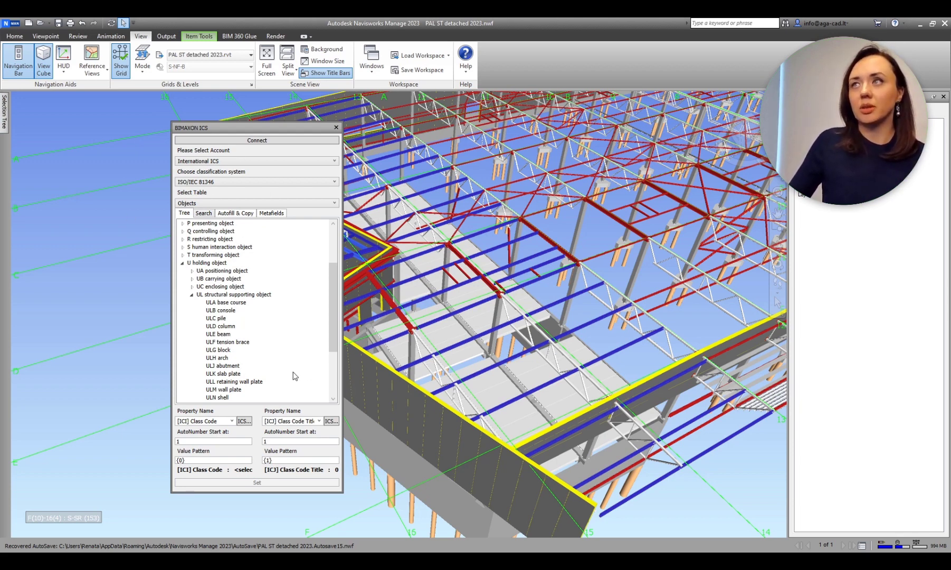
Step: Assign the class ULE beam to the selected beams, writing it to the [ICI] Class Code and Class Code Title properties
left_click(222, 336)
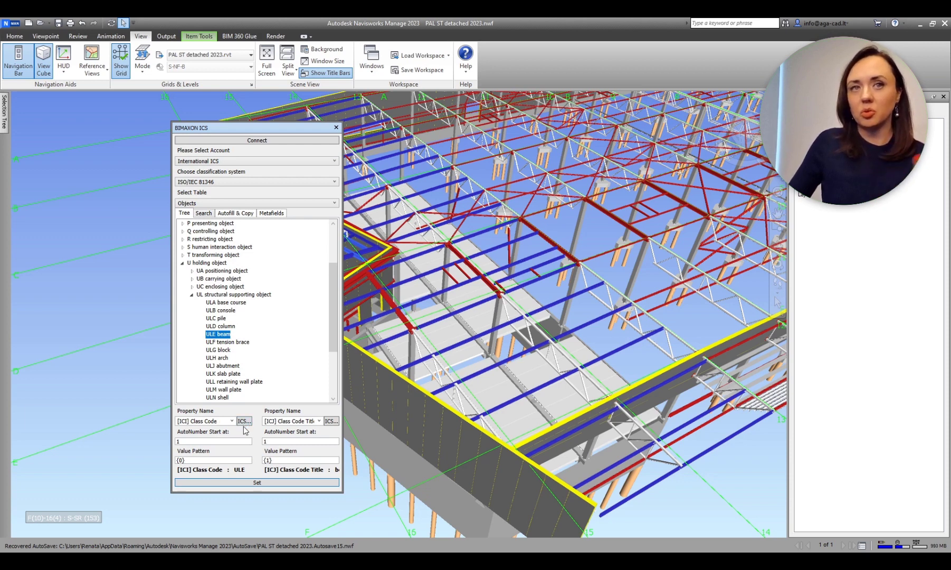
left_click(275, 483)
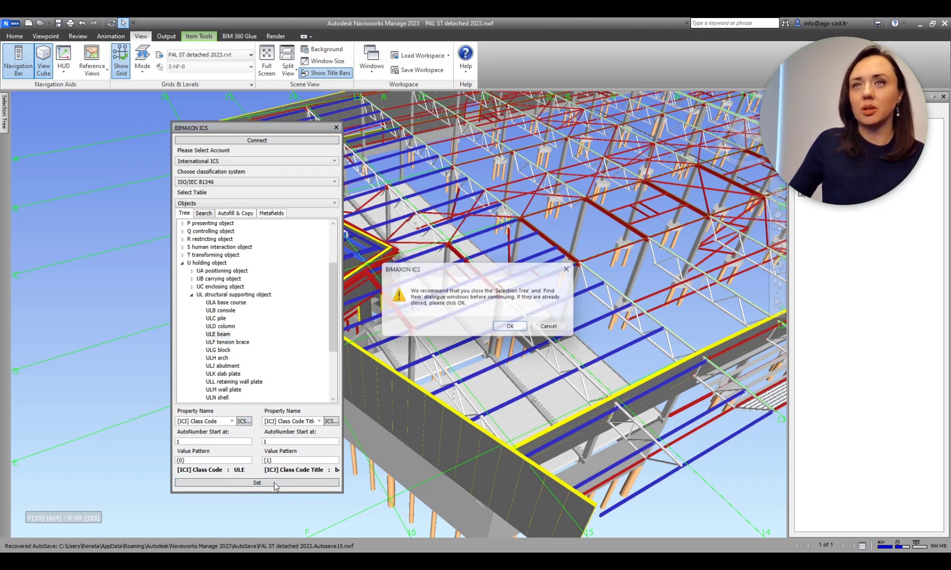
left_click(514, 328)
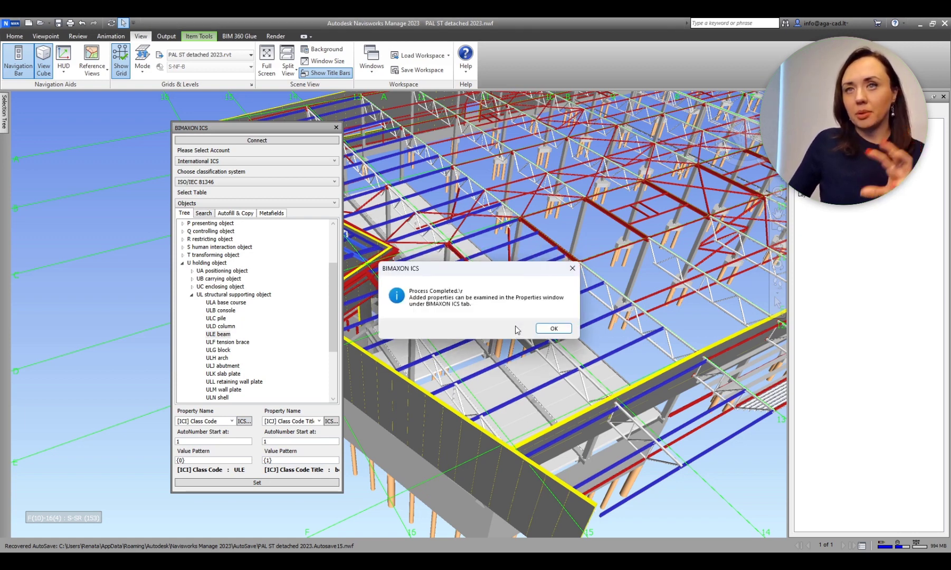
left_click(547, 330)
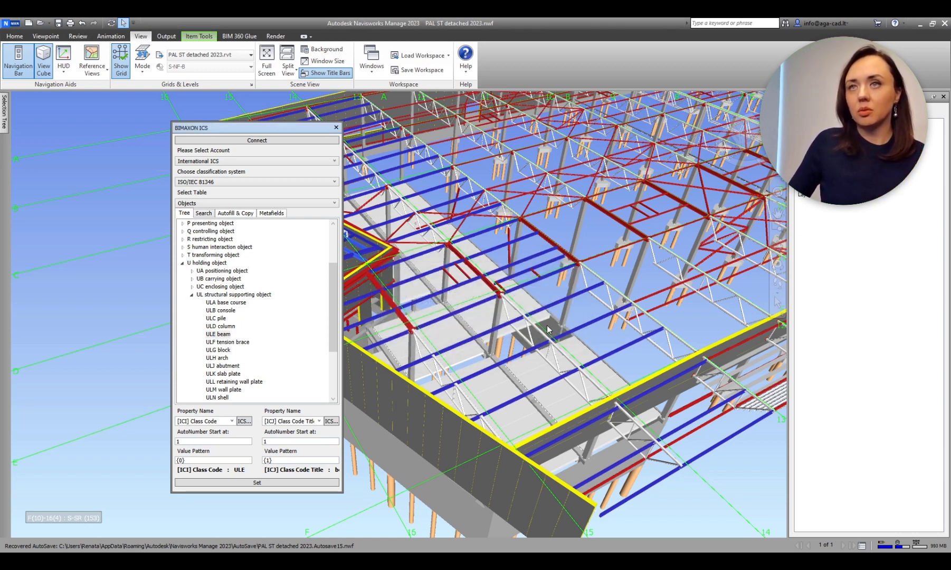
Step: Switch to Civil 3D, select the parcel line between parcels 136 and 137, and choose Uniclass 2015 class EF_15_10 Groundworks and earthworks
left_click(586, 313)
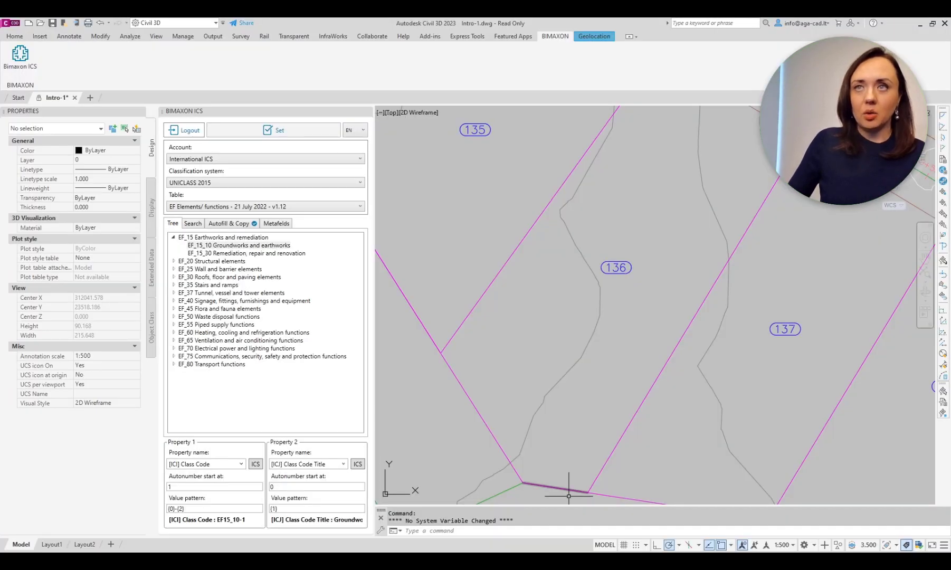
middle_click_drag(544, 234, 550, 222)
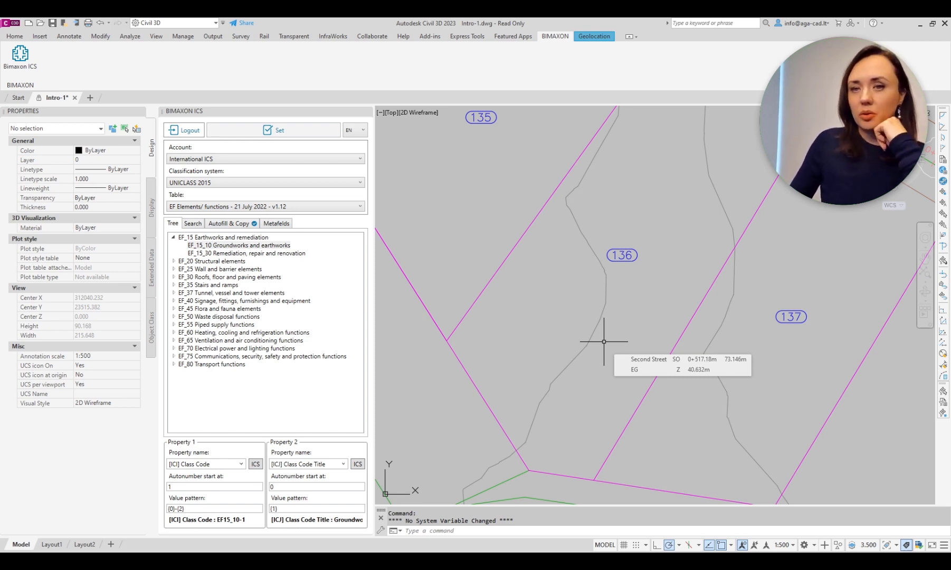
middle_click_drag(600, 347, 592, 341)
mouse_move(591, 336)
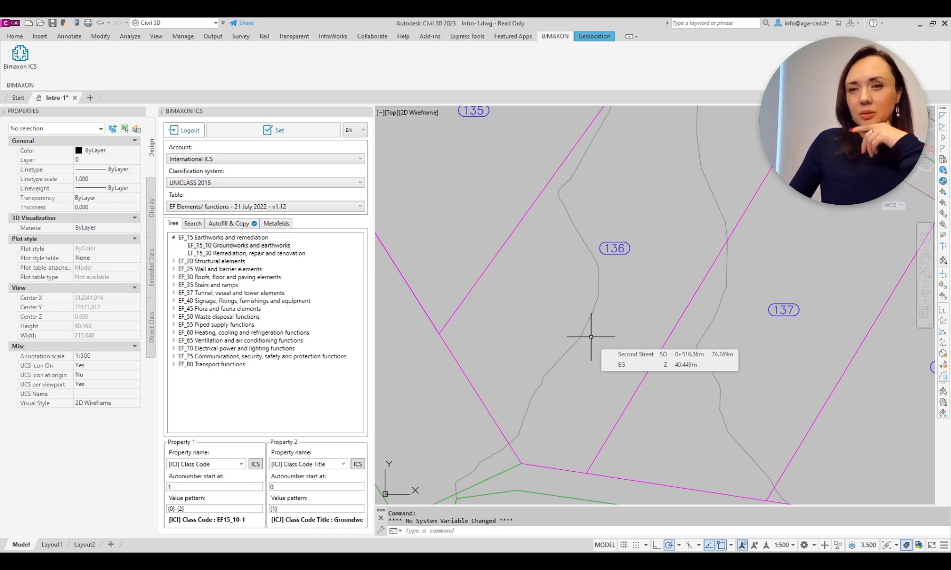
middle_click_drag(651, 374, 644, 366)
left_click(642, 363)
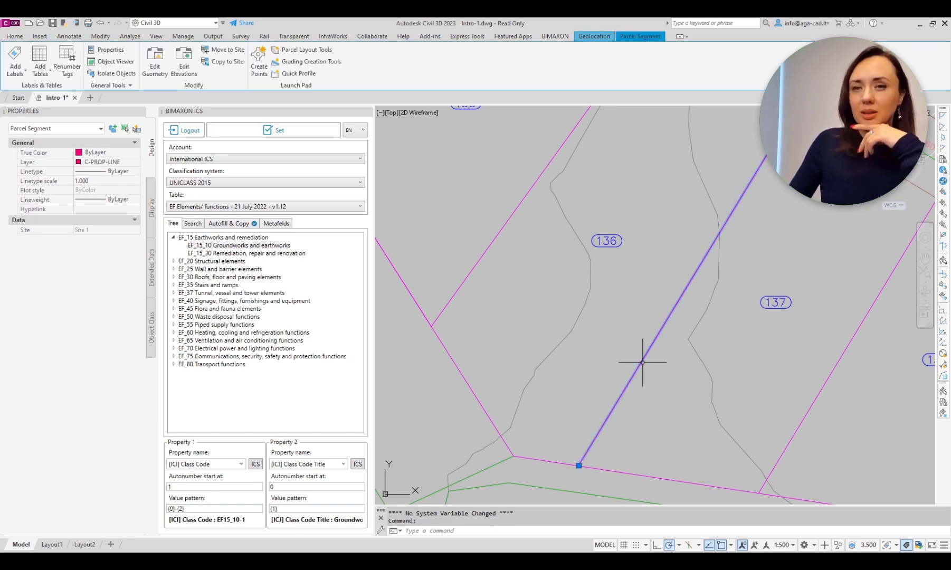
left_click(223, 246)
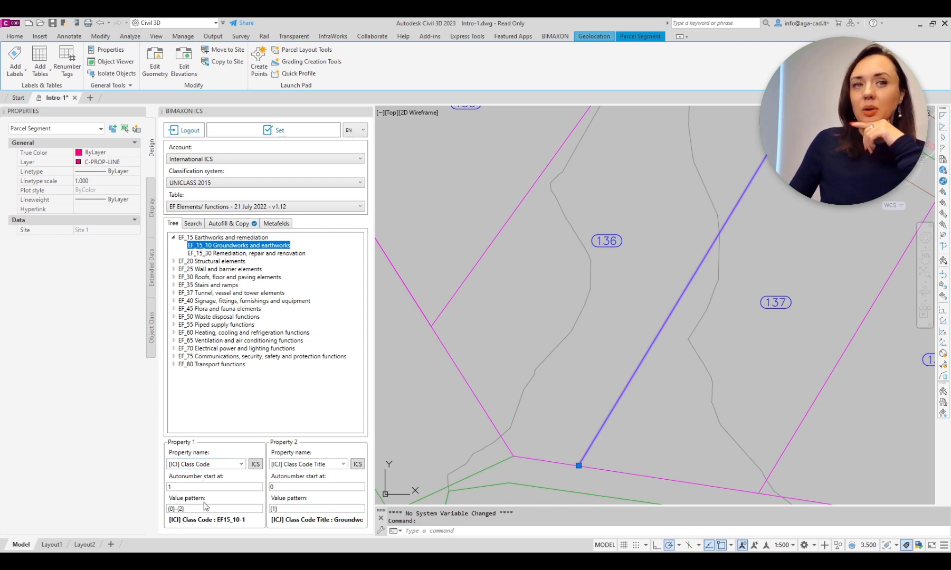
Step: Load the autofill configuration Predeined Rule, set the class and autofill values on the selected parcel segment, and display its extended data
mouse_move(180, 506)
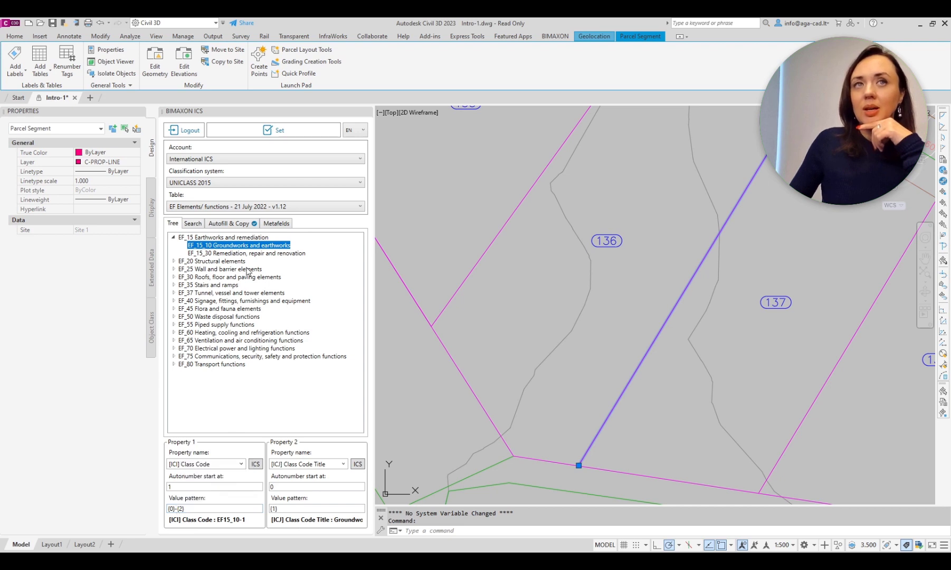
left_click(237, 223)
left_click(239, 250)
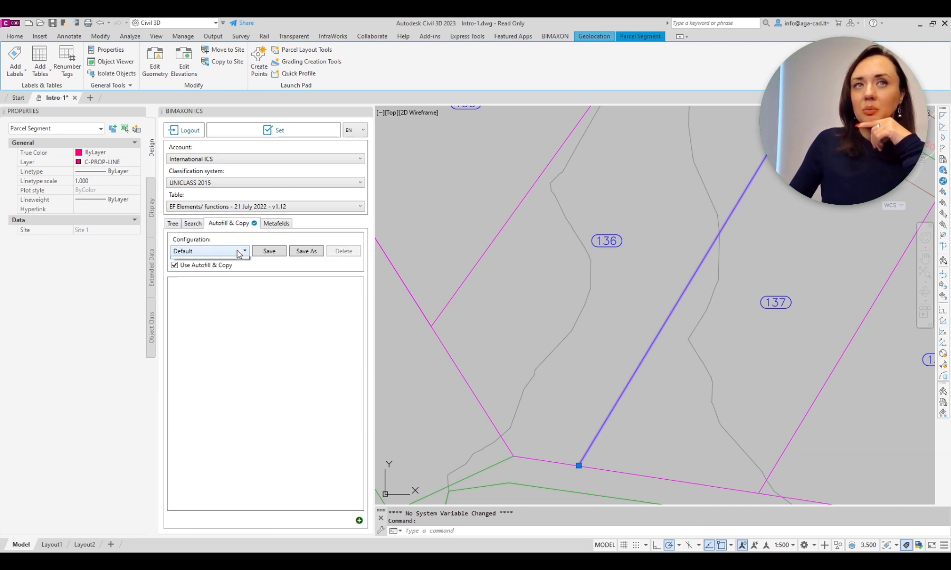
left_click(223, 272)
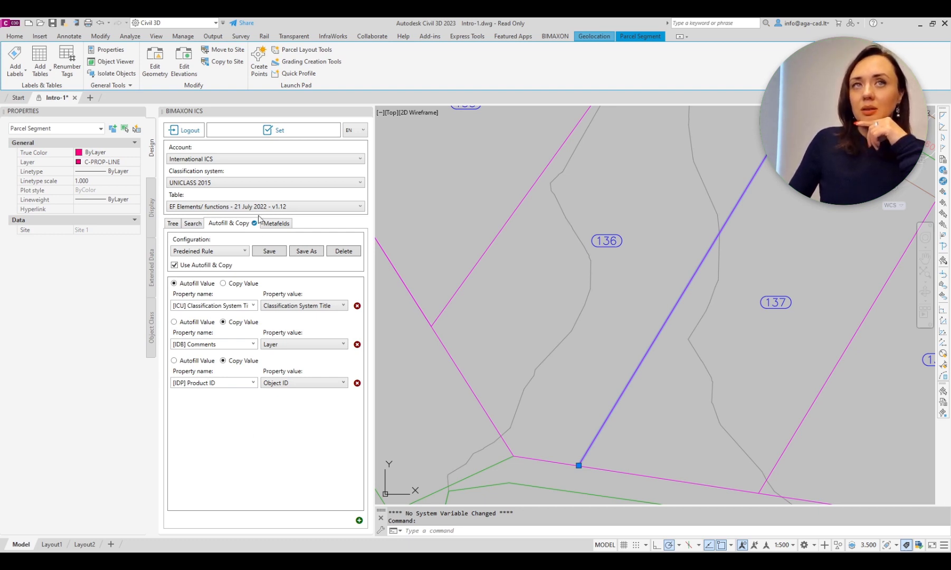
left_click(152, 282)
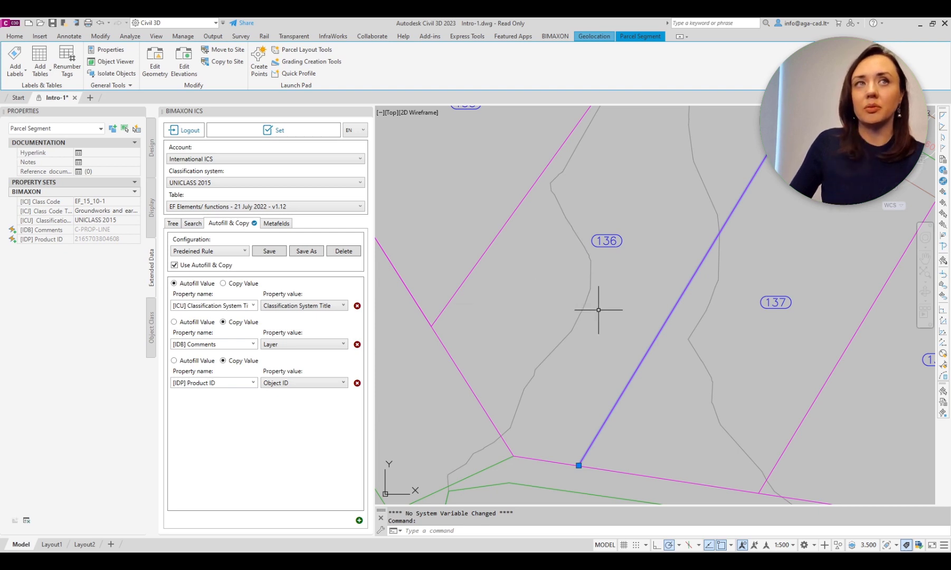
Step: Assign the same class and autofill values to the parcel line between parcels 137 and 138
middle_click_drag(600, 311, 472, 283)
key("Escape")
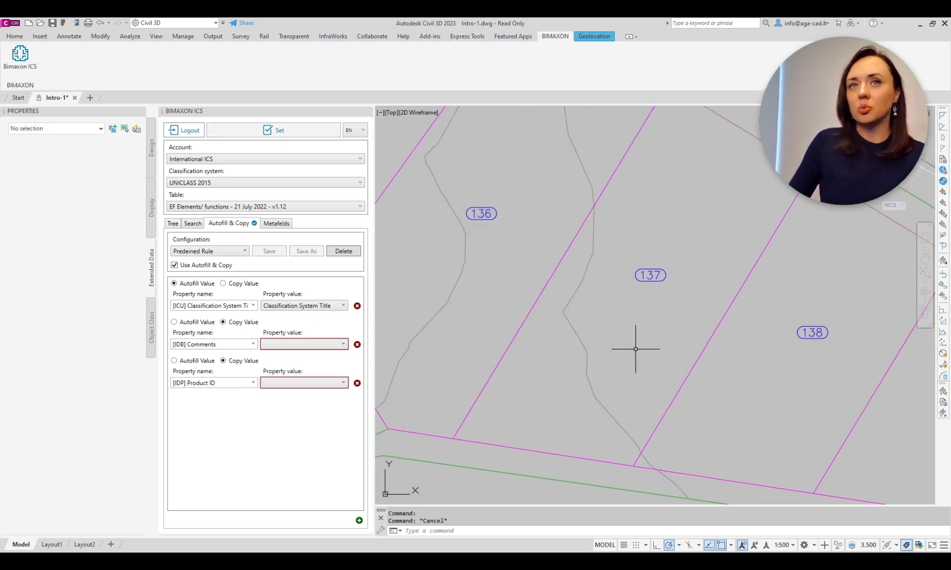
left_click(692, 371)
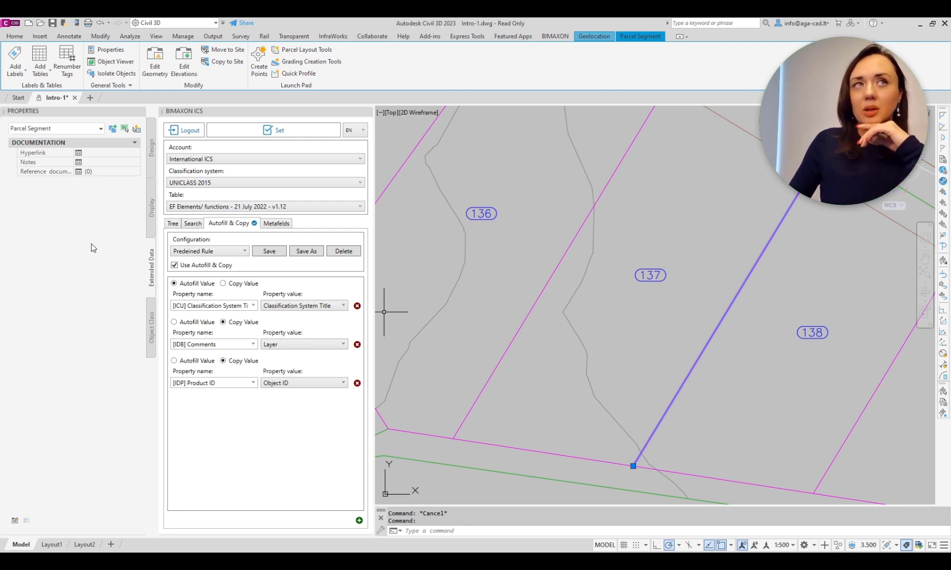
left_click(245, 138)
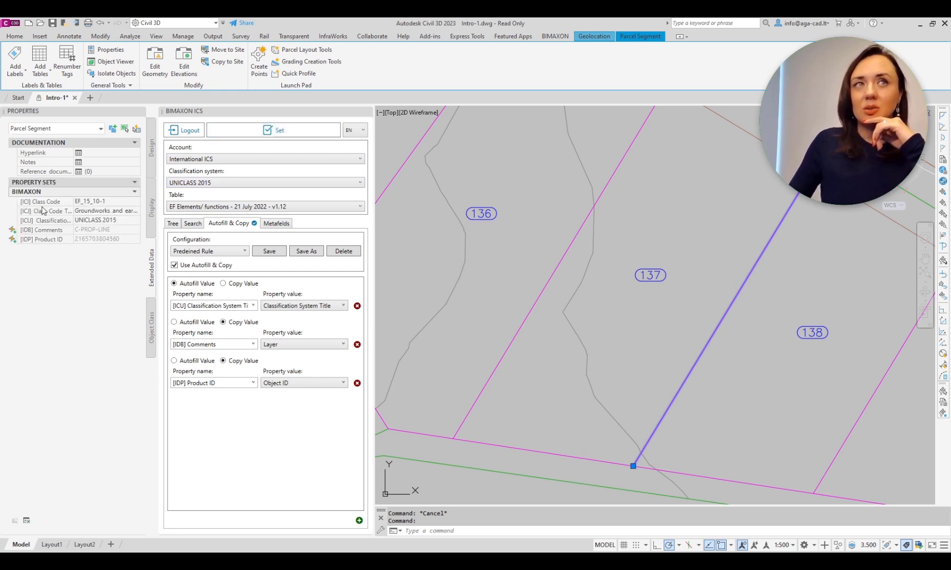